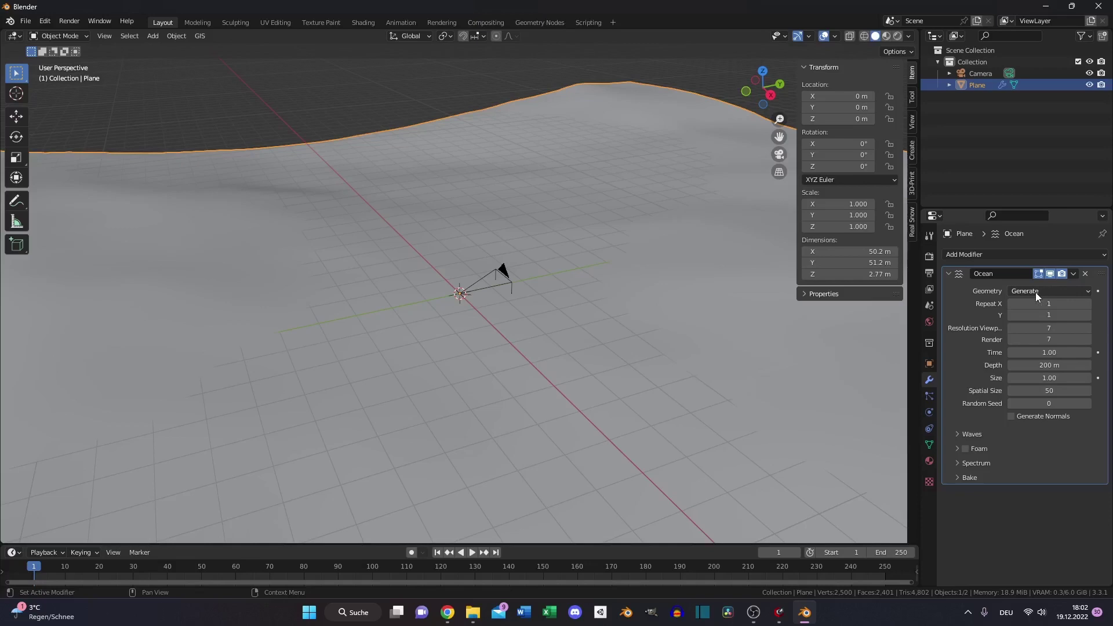
- Set the Ocean modifier's viewport resolution to 10 and its render resolution to 35
left_click(1057, 328)
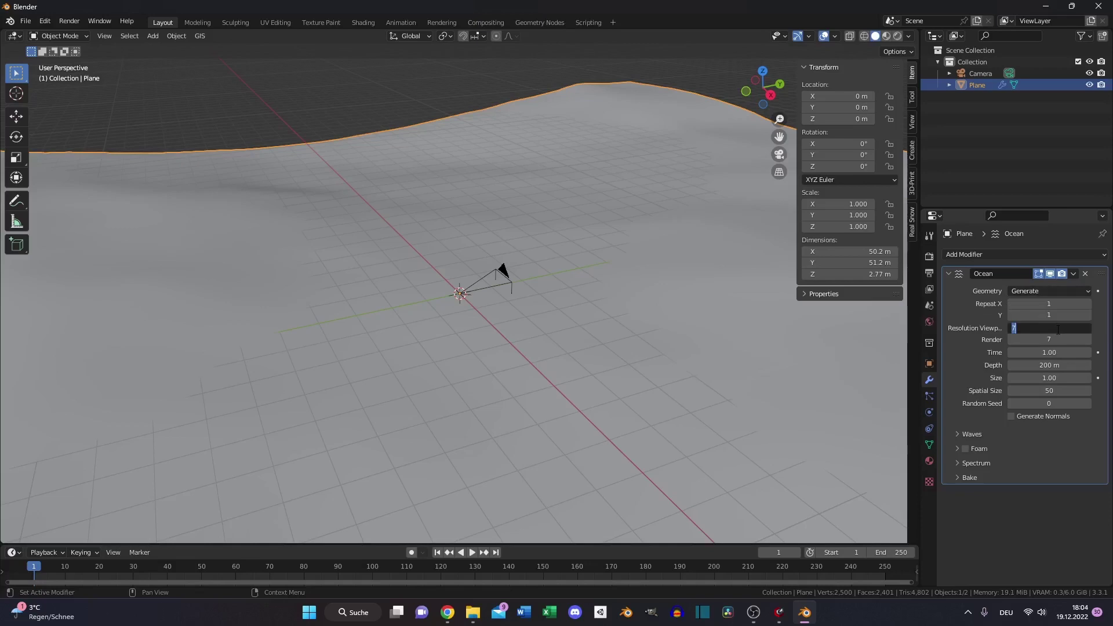
type("10")
key("Tab")
type("35")
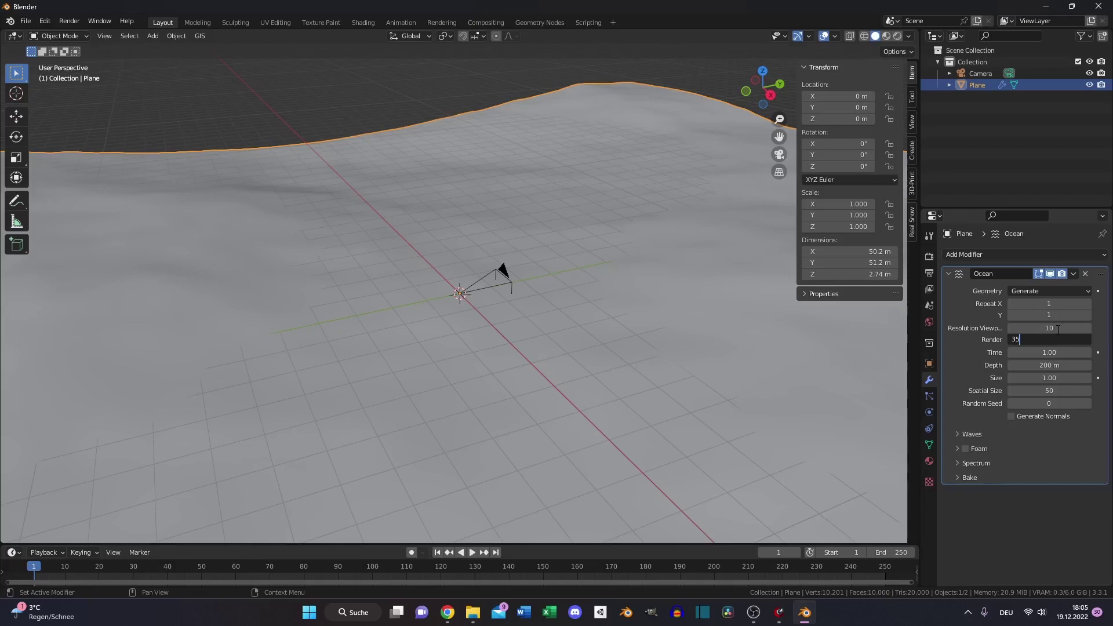
key("Return")
- Set the wave scale of the Ocean modifier to 1.5
left_click(956, 434)
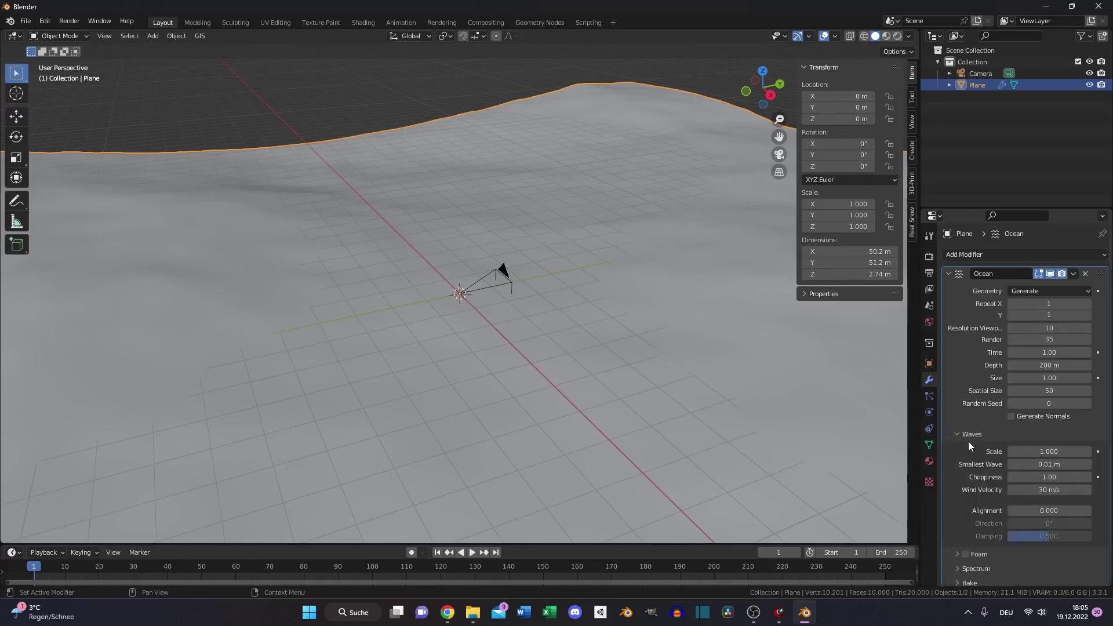
left_click(1074, 451)
type("1")
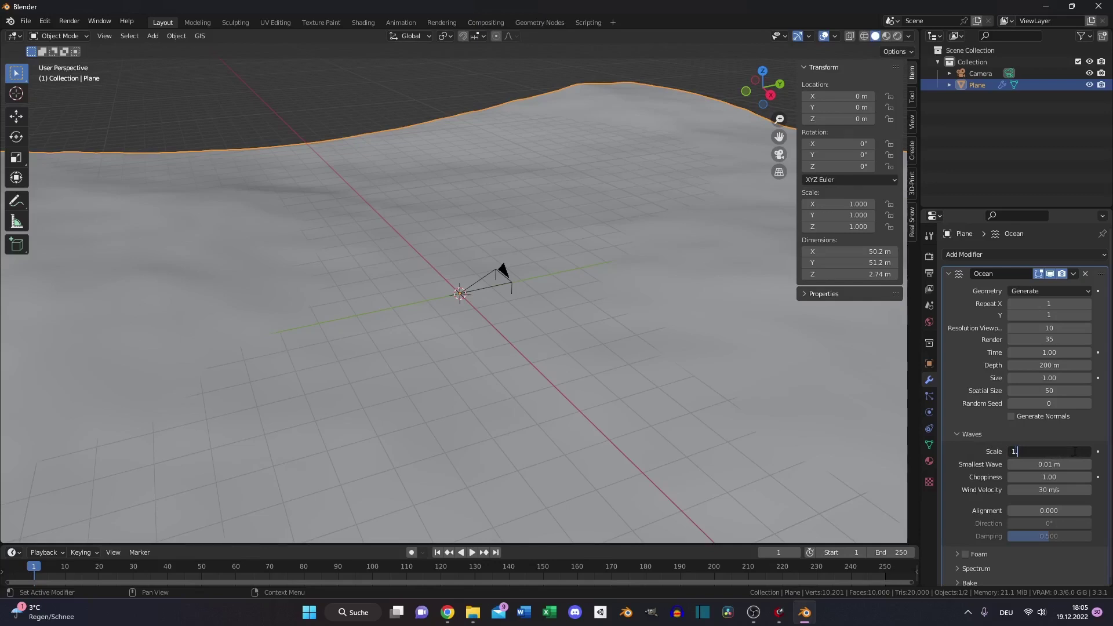
type(".5")
key("Return")
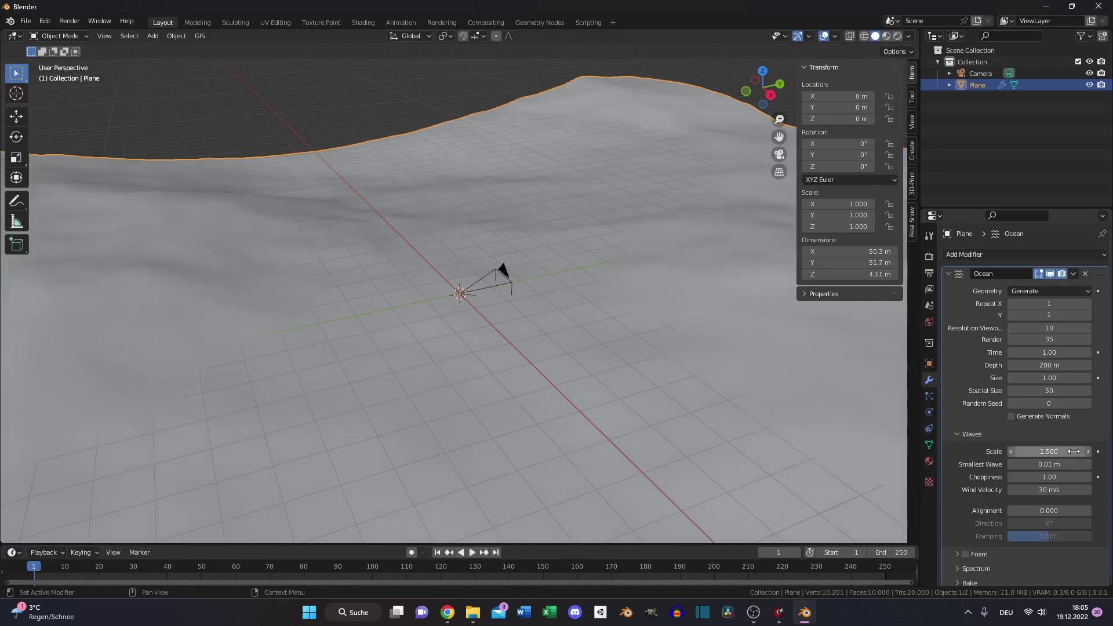
- Enable the ocean's foam with a data layer named Foam, and set the ocean's Y repeat to 2
left_click(965, 554)
scroll(1031, 518, "down", 2)
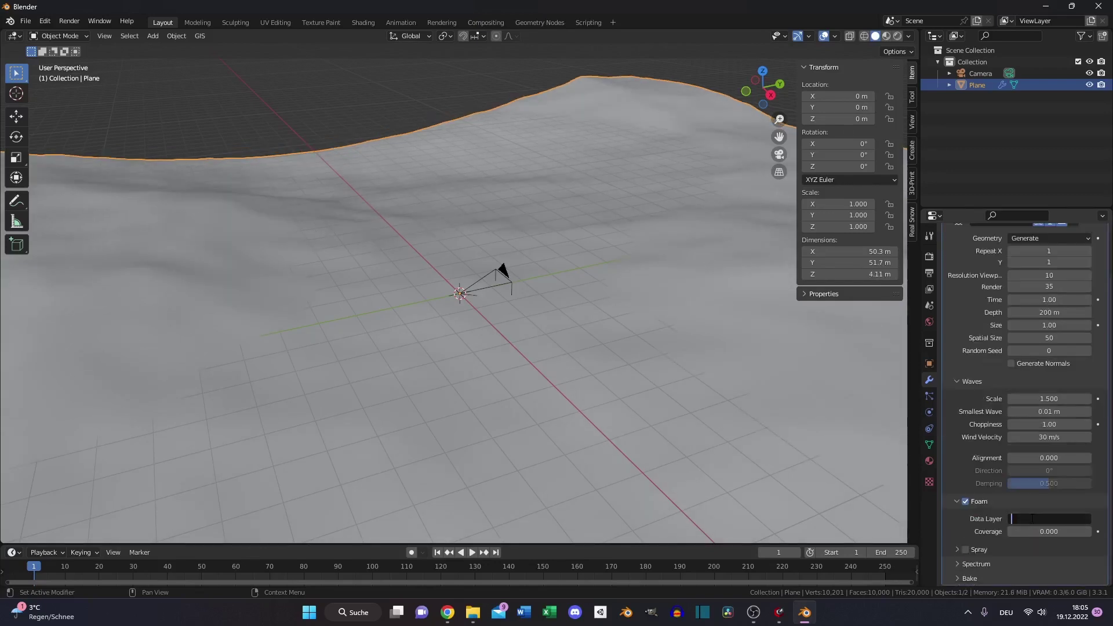
type("Foam")
key("Return")
scroll(699, 373, "down", 6)
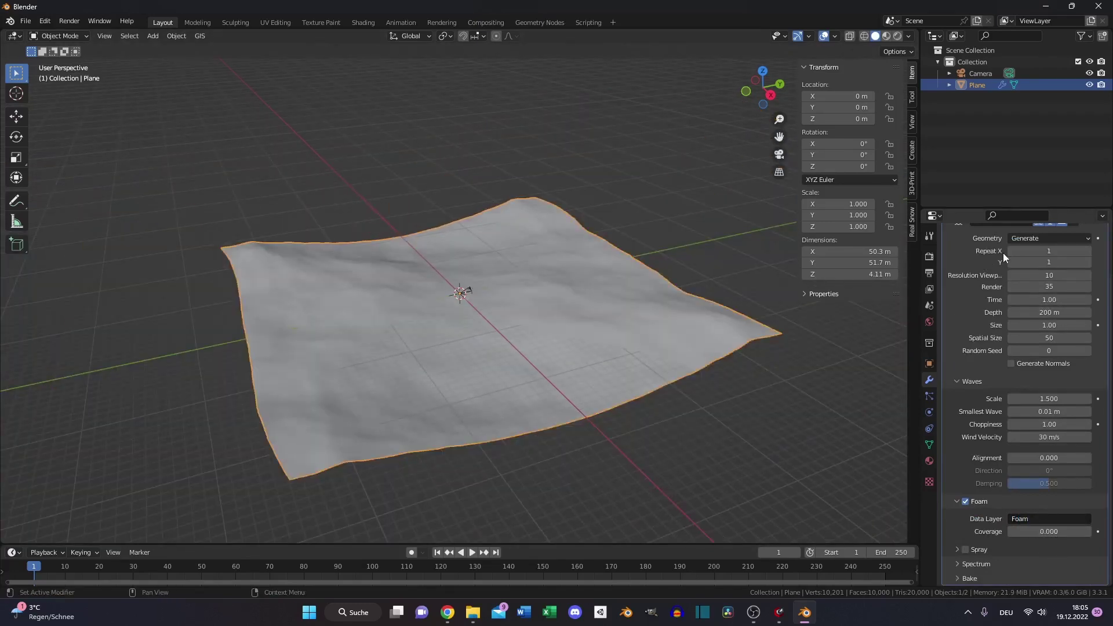
left_click(1087, 263)
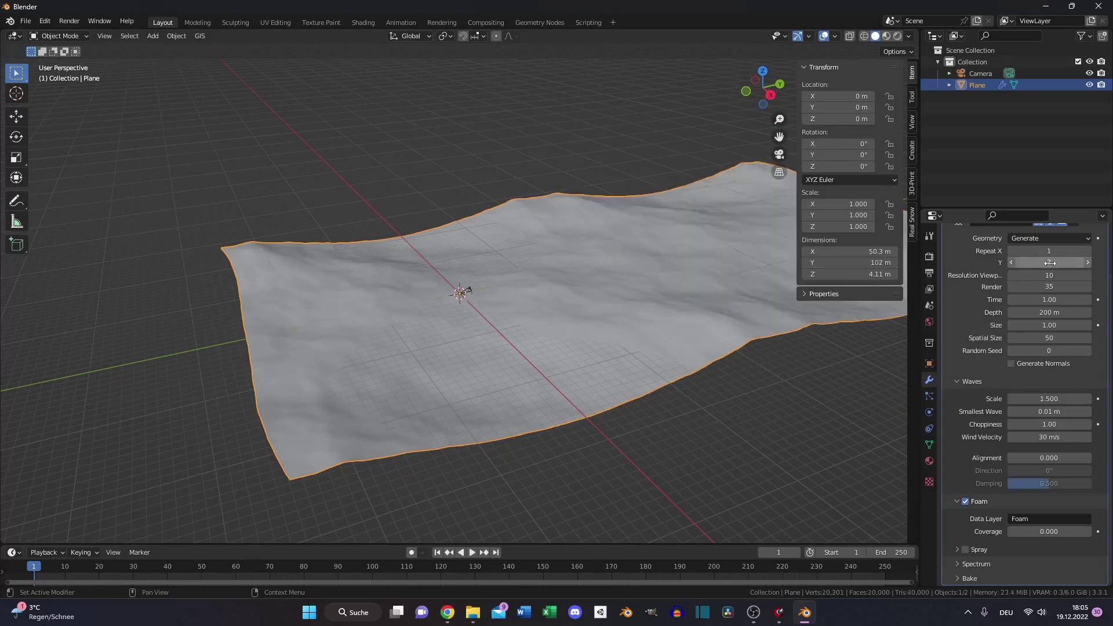
- In front view, duplicate the ocean plane, rotating the copy 120° and moving it -10 m in X and 18 m in Z
key("KP_1")
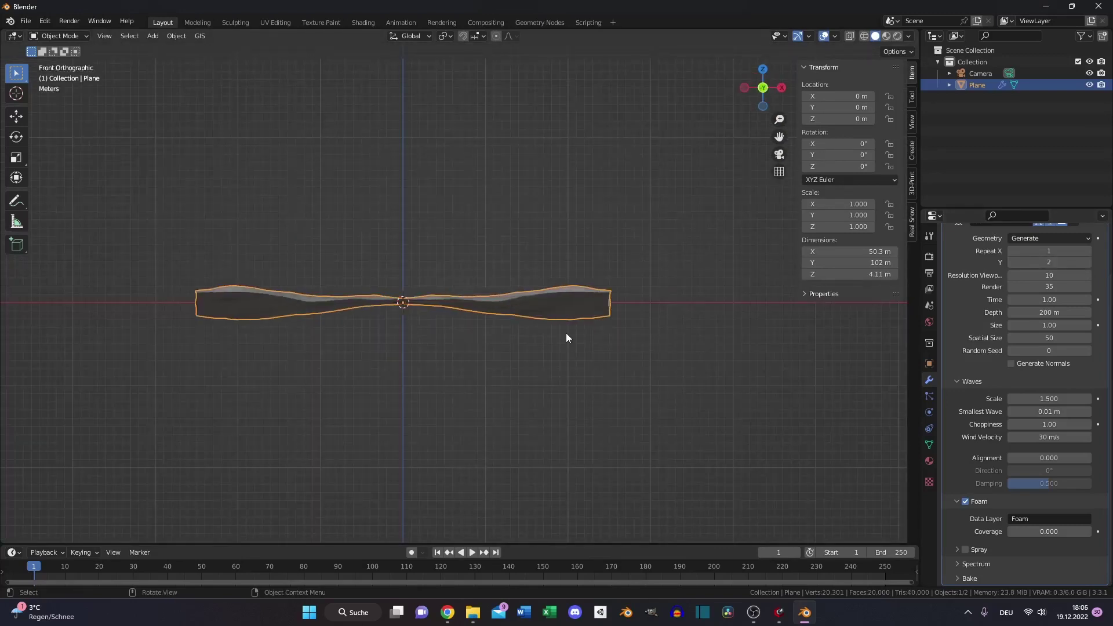
middle_click_drag(530, 264, 607, 258, "shift")
key("shift+d")
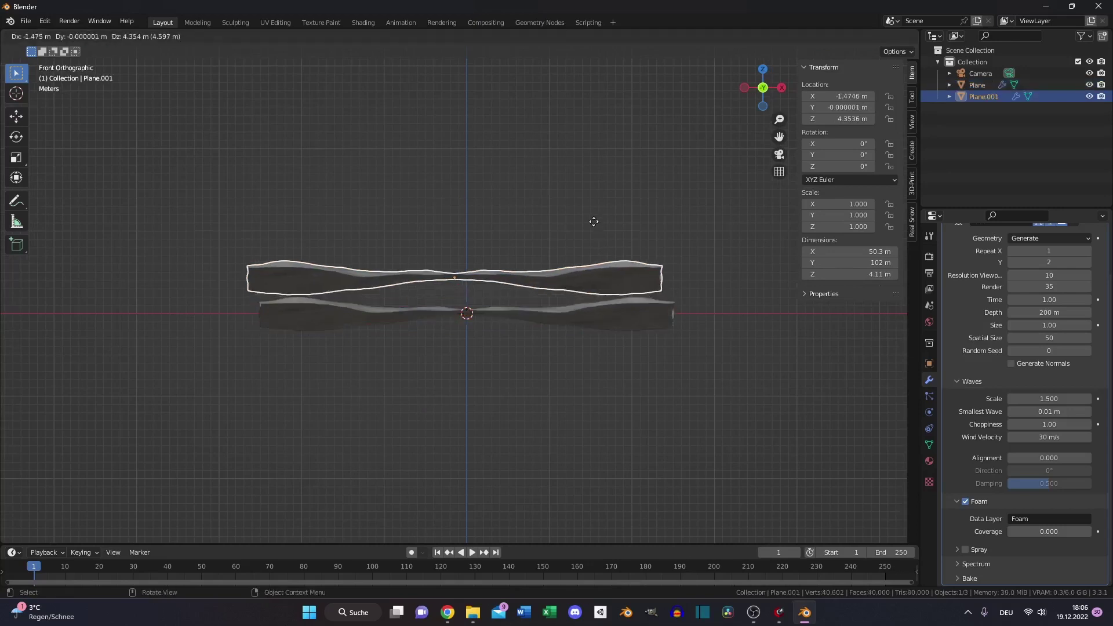
right_click(593, 215)
key("r")
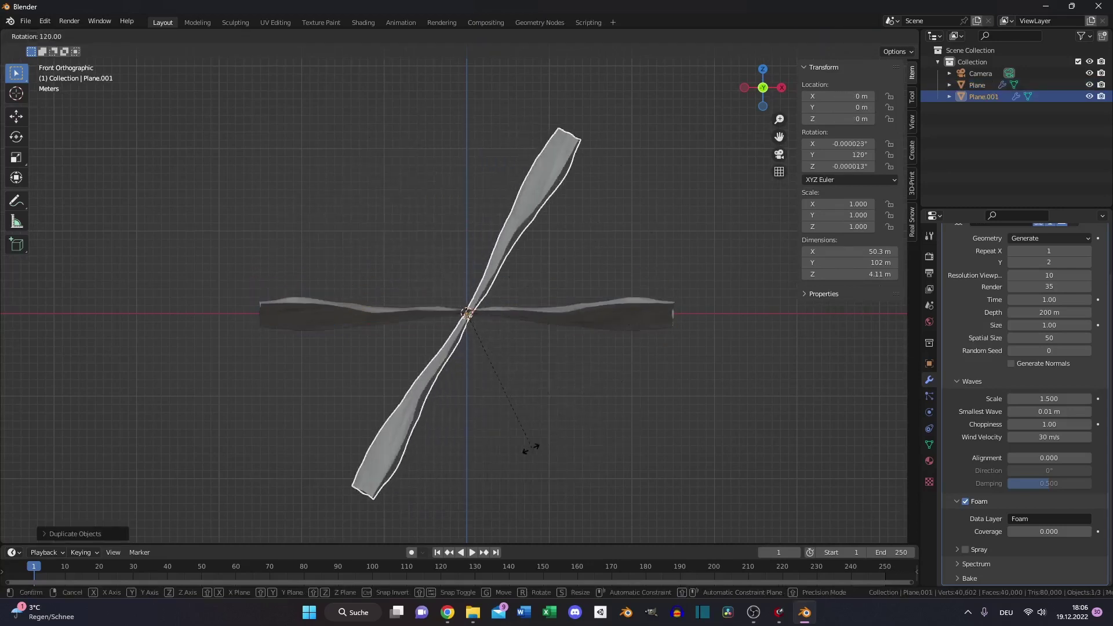
key("Return")
key("g")
left_click(460, 245, "ctrl")
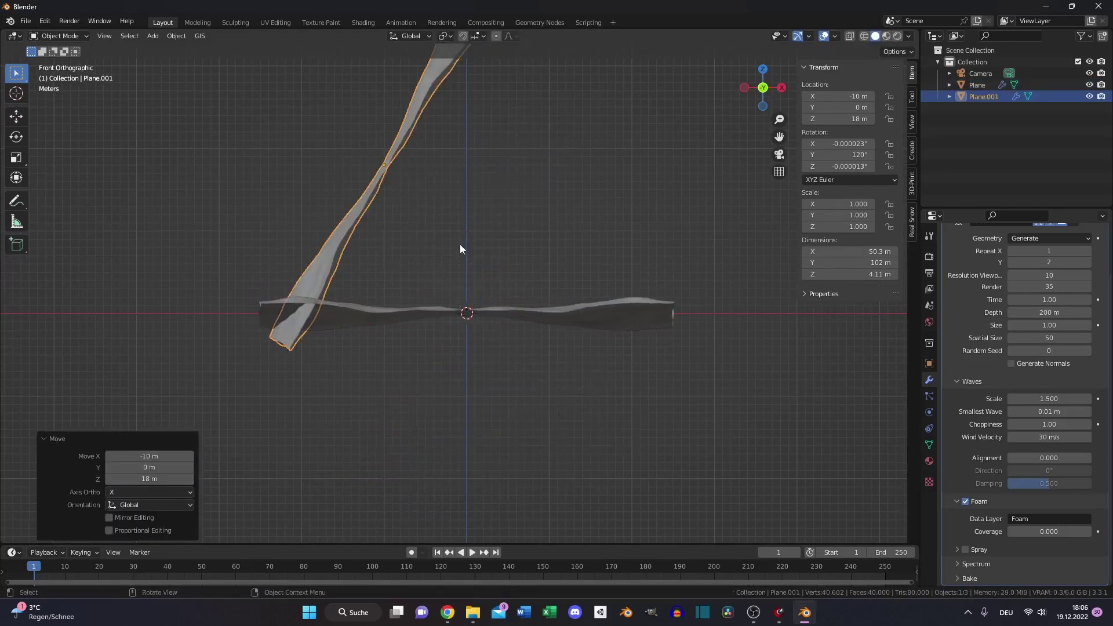
- Duplicate the slanted ocean plane and rotate the copy to 240° on Y to close the triangular tunnel
middle_click_drag(468, 313, 403, 442, "shift")
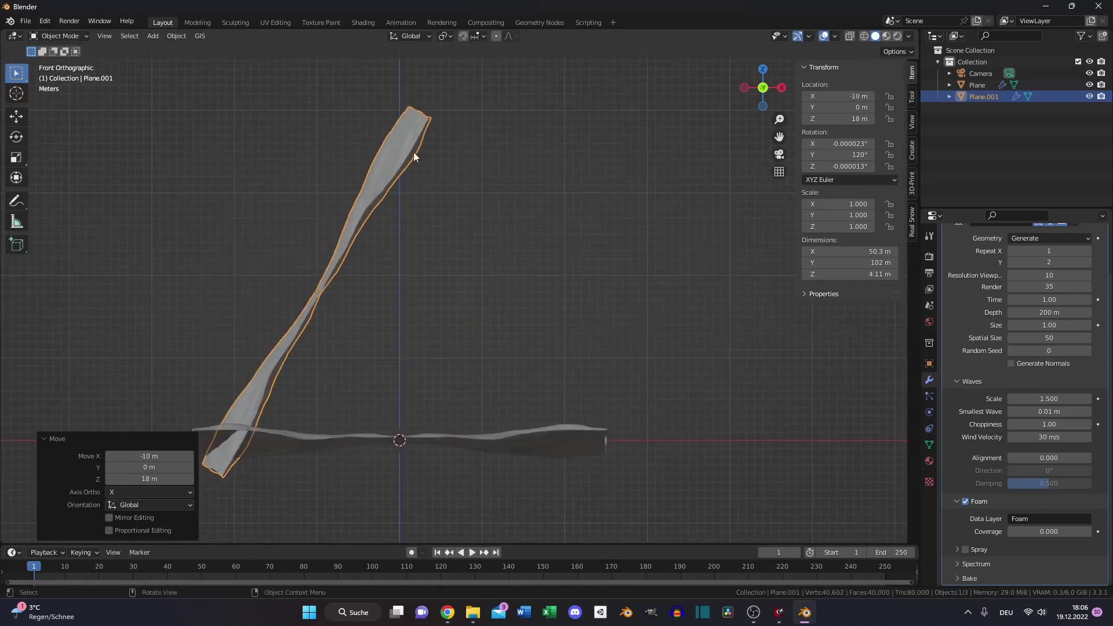
key("shift+d")
key("r")
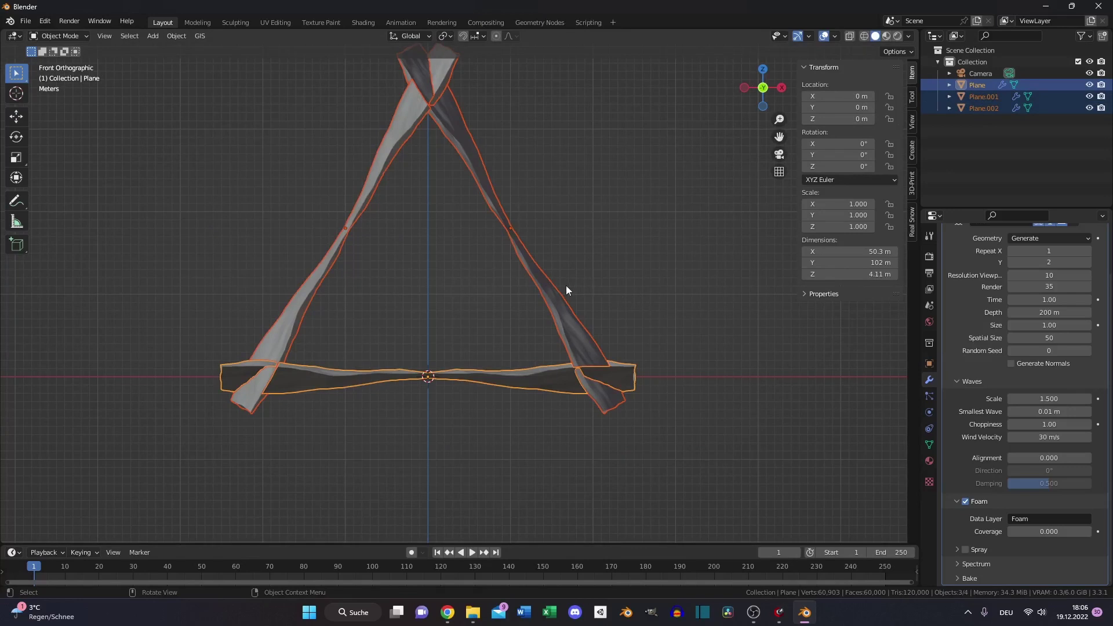
- Move all three ocean planes 11 m down in Z, and shift them along the Y axis in right view
key("g")
key("z")
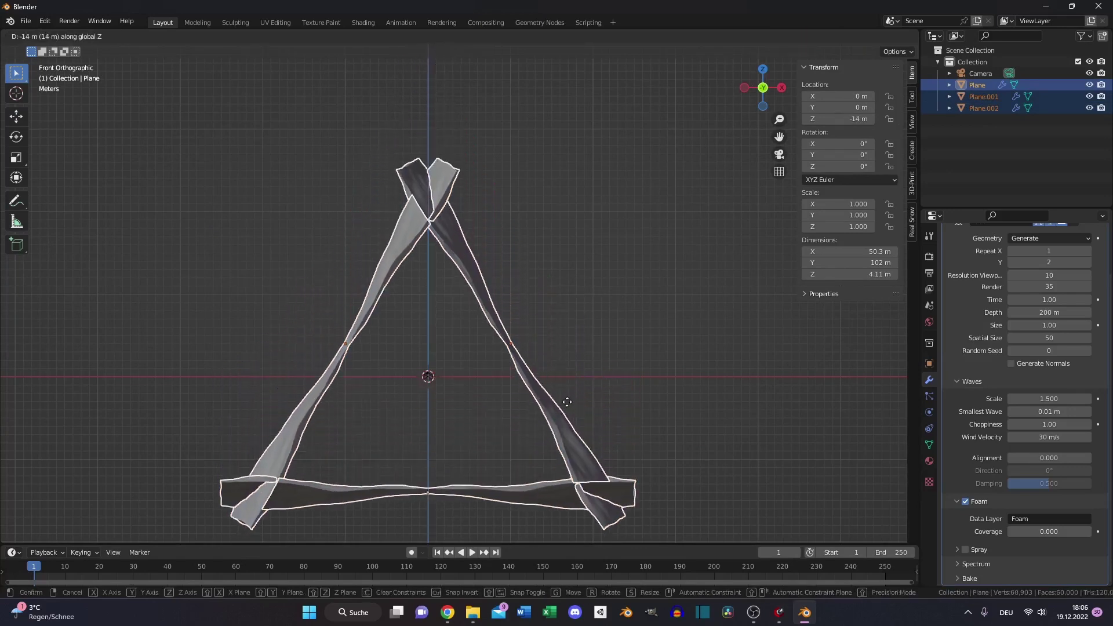
left_click(567, 388)
key("KP_3")
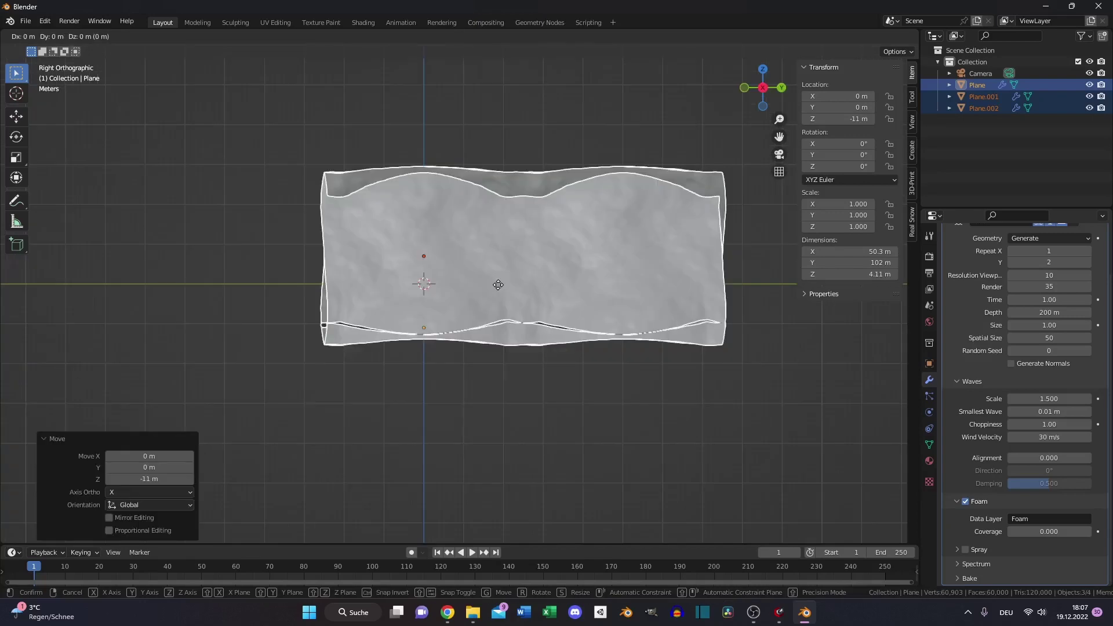
key("g")
key("y")
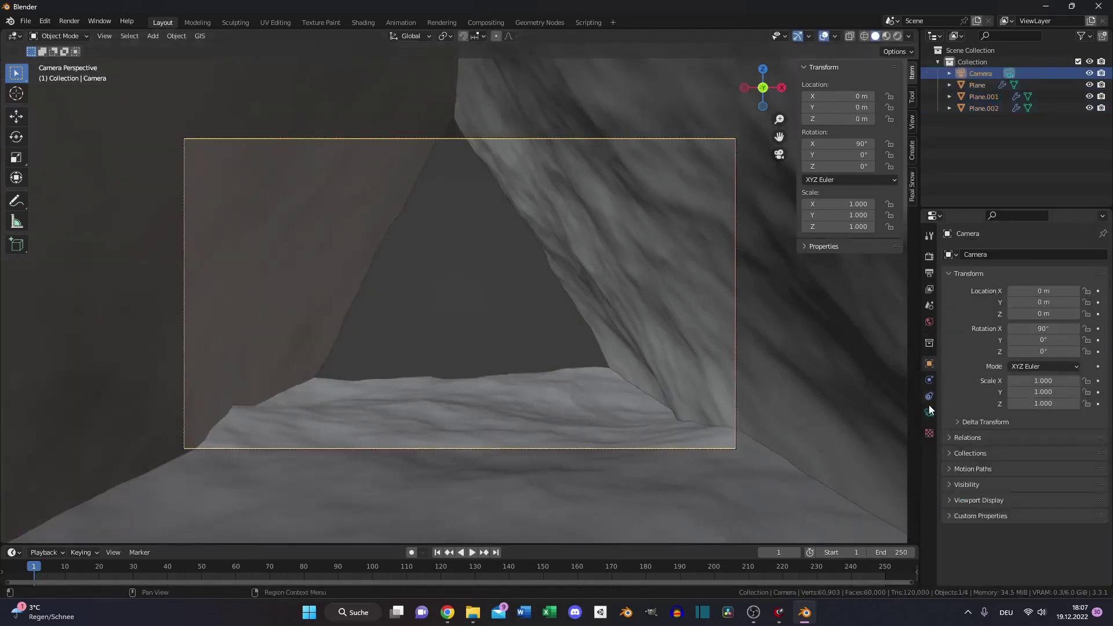
- Set the camera's focal length to 25 mm and move the ocean planes along Y to 39.47 m
left_click(930, 411)
left_click(1053, 310)
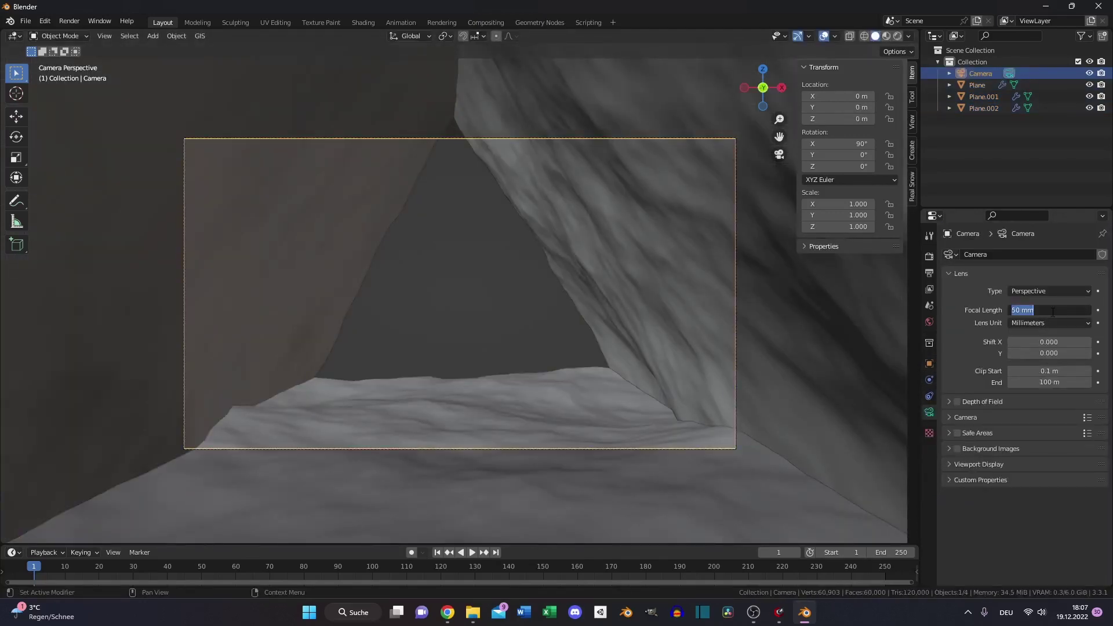
type("25")
key("Return")
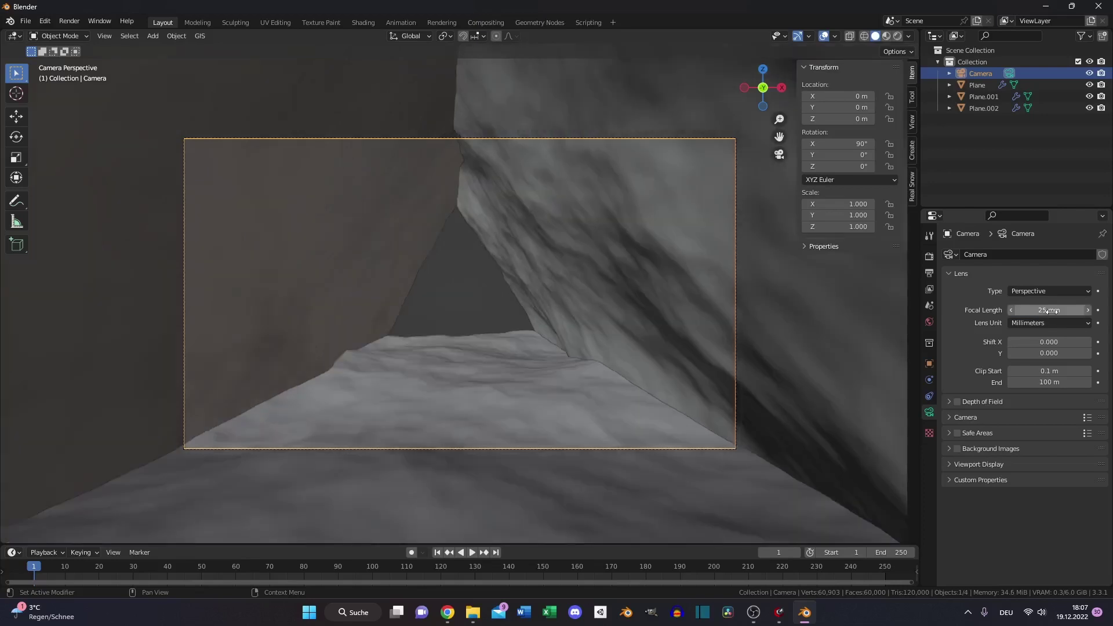
left_click(984, 108)
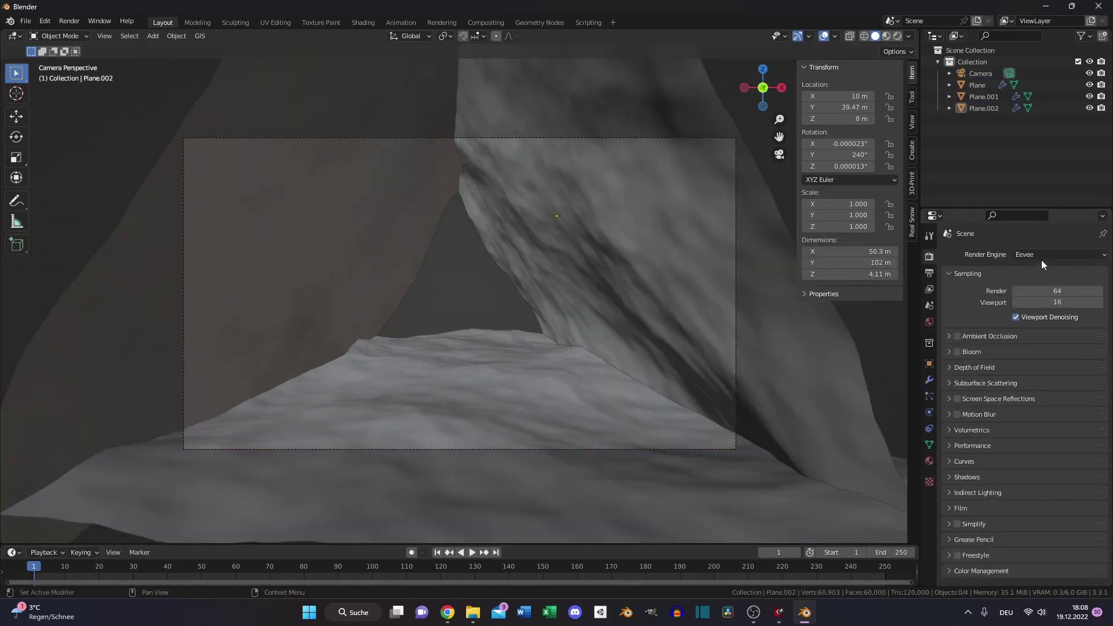
- Switch the render engine to Cycles with GPU Compute as the device
left_click(1041, 255)
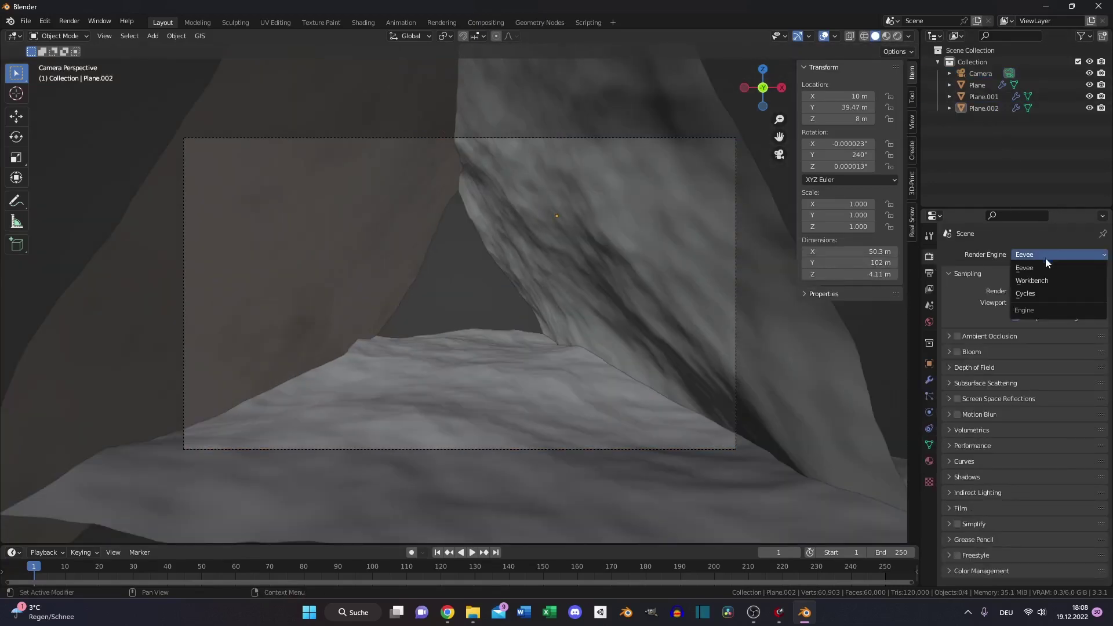
left_click(1052, 294)
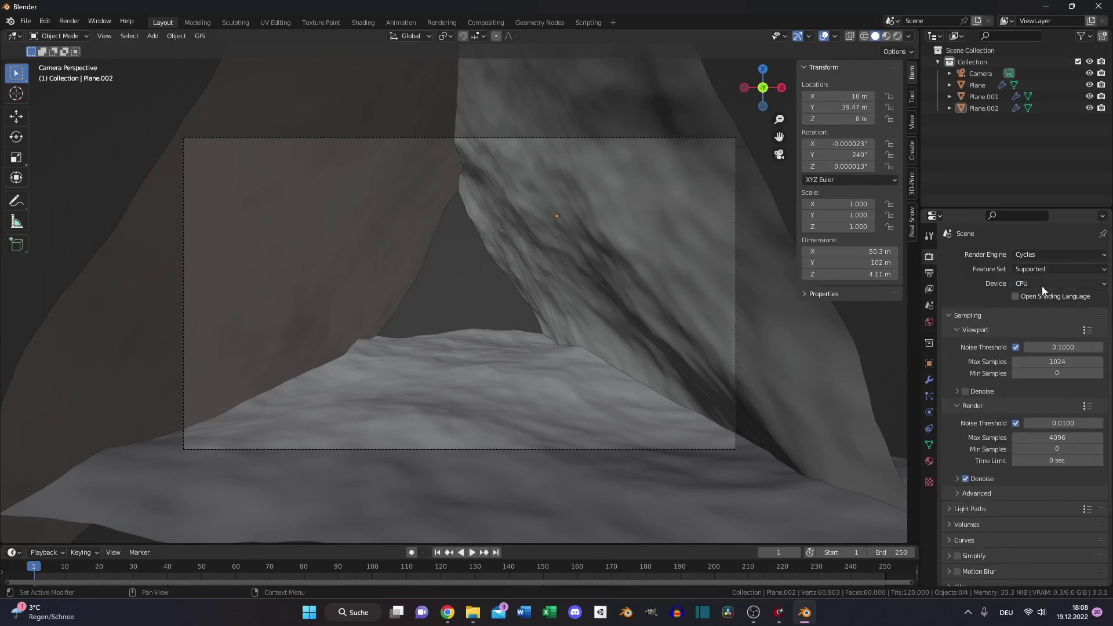
scroll(1050, 312, "down", 1)
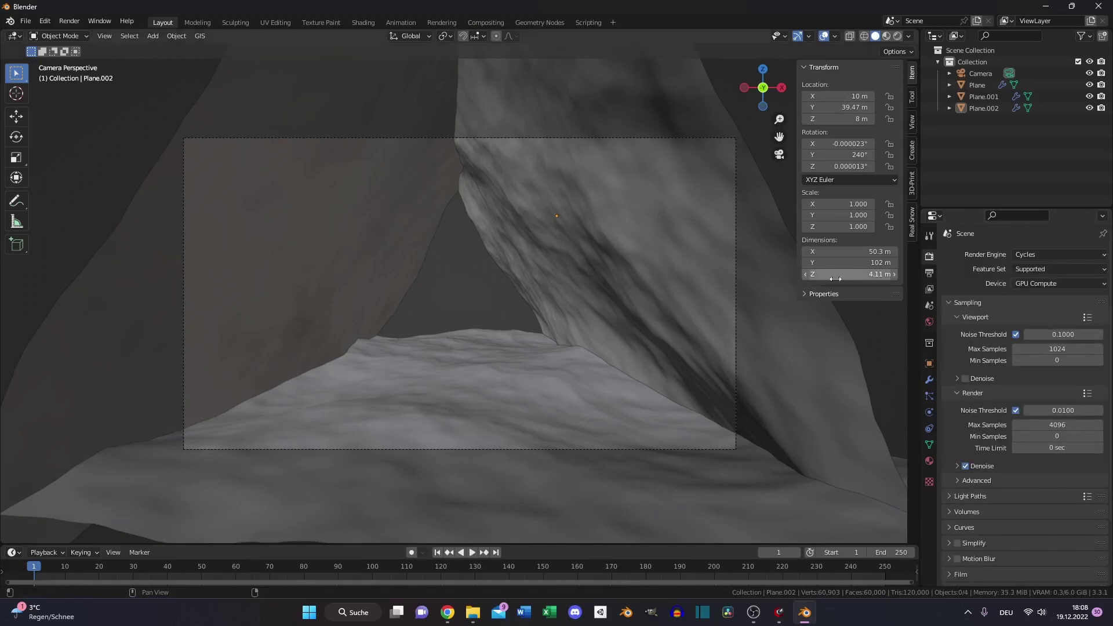
- Add a cube scaled to 34 × 68 × 34 around the tunnel and move it 60 m in Y and 10 m in Z
left_click(153, 36)
mouse_move(154, 50)
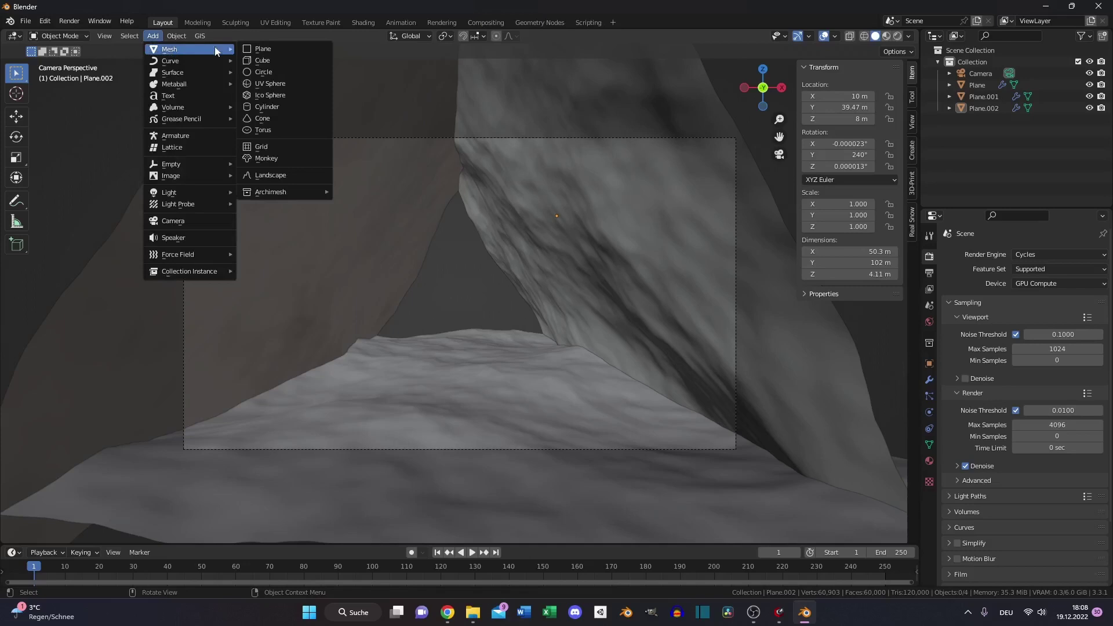
left_click(273, 60)
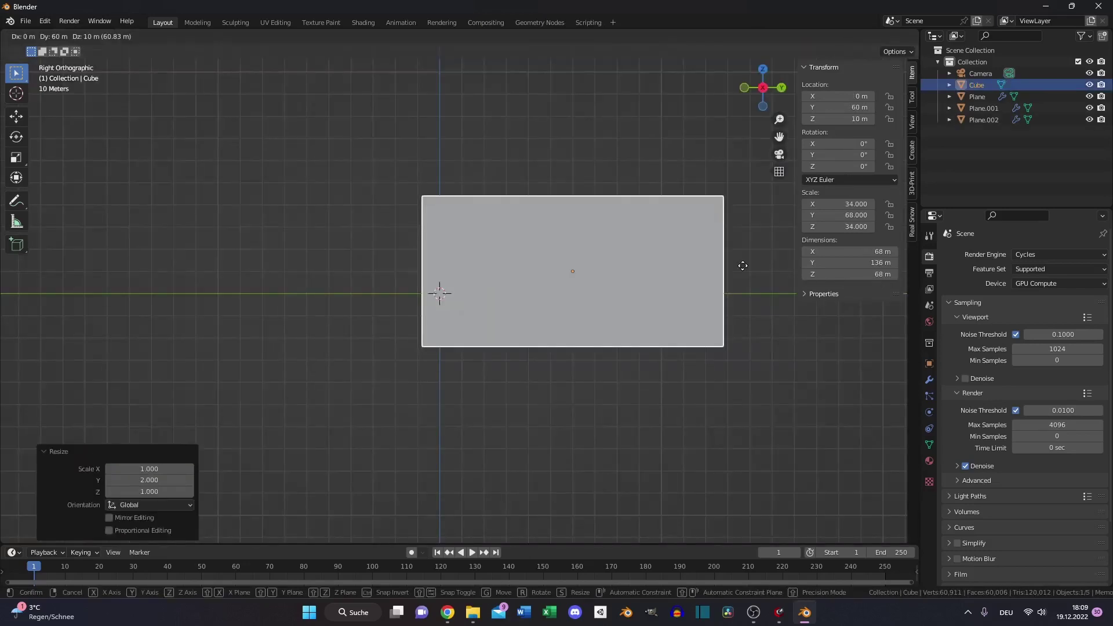
left_click(743, 266)
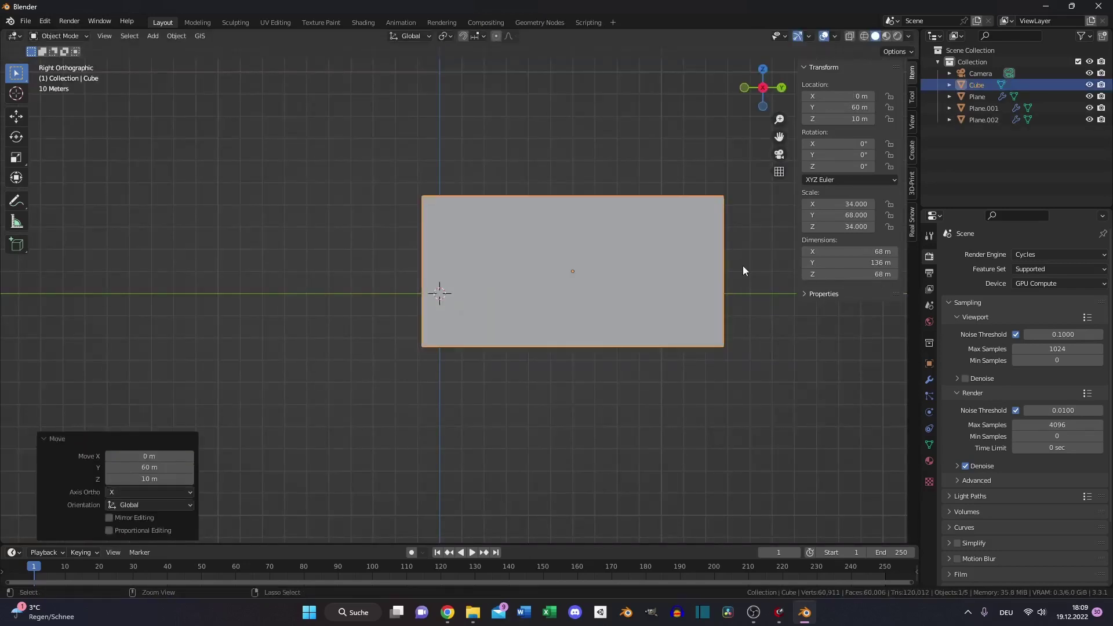
middle_click_drag(416, 269, 513, 293)
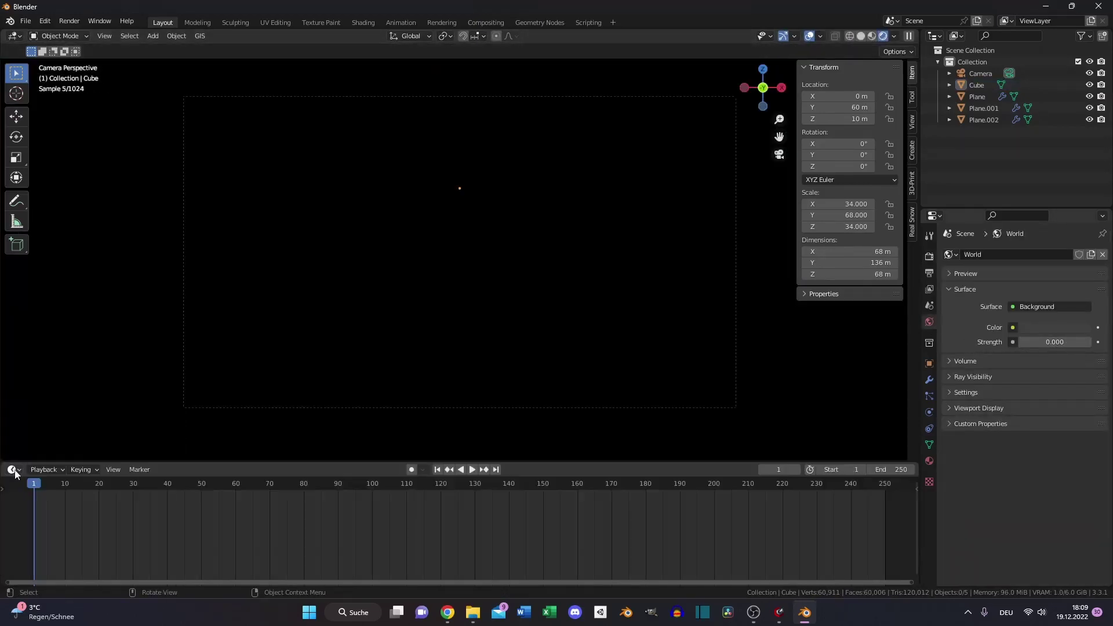
- Turn the timeline area into a Shader Editor and assign the existing material named Material to the cube
left_click(13, 470)
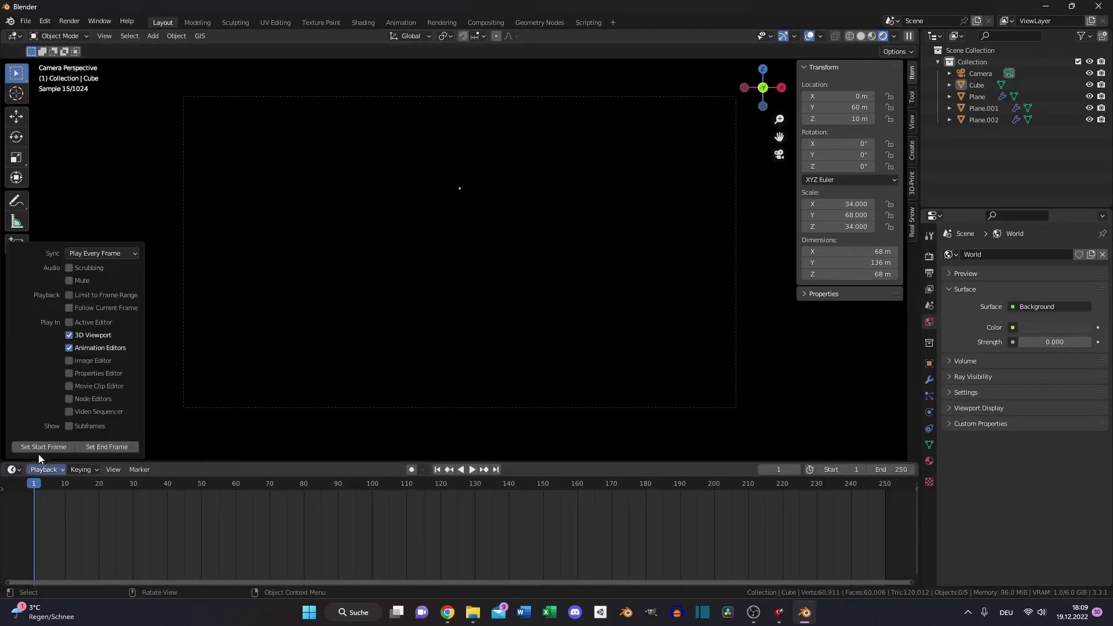
left_click(41, 430)
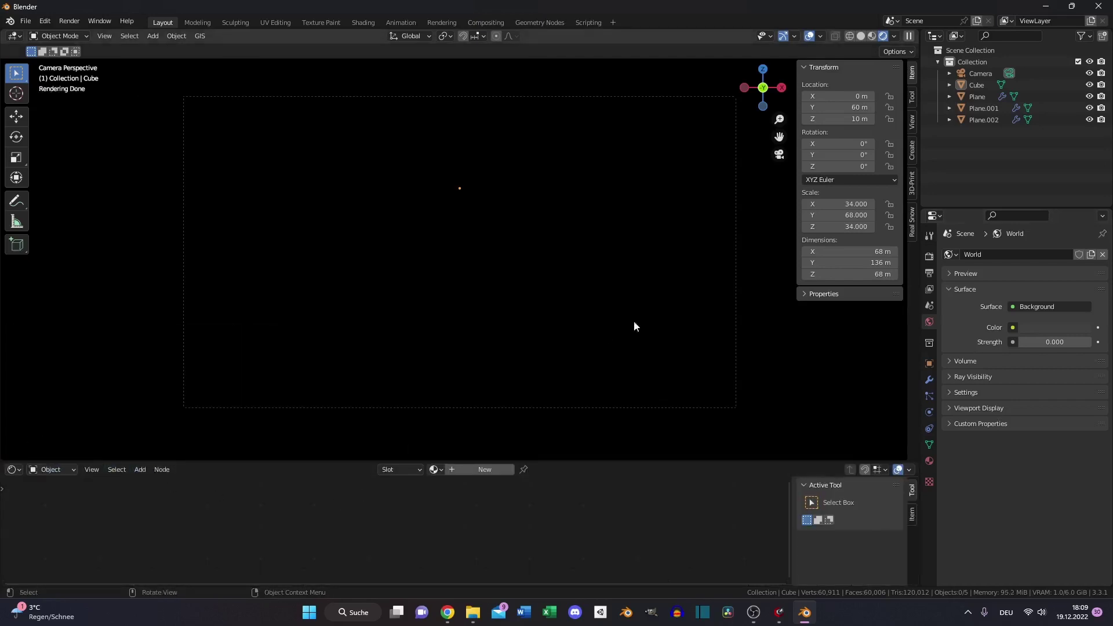
left_click(472, 137)
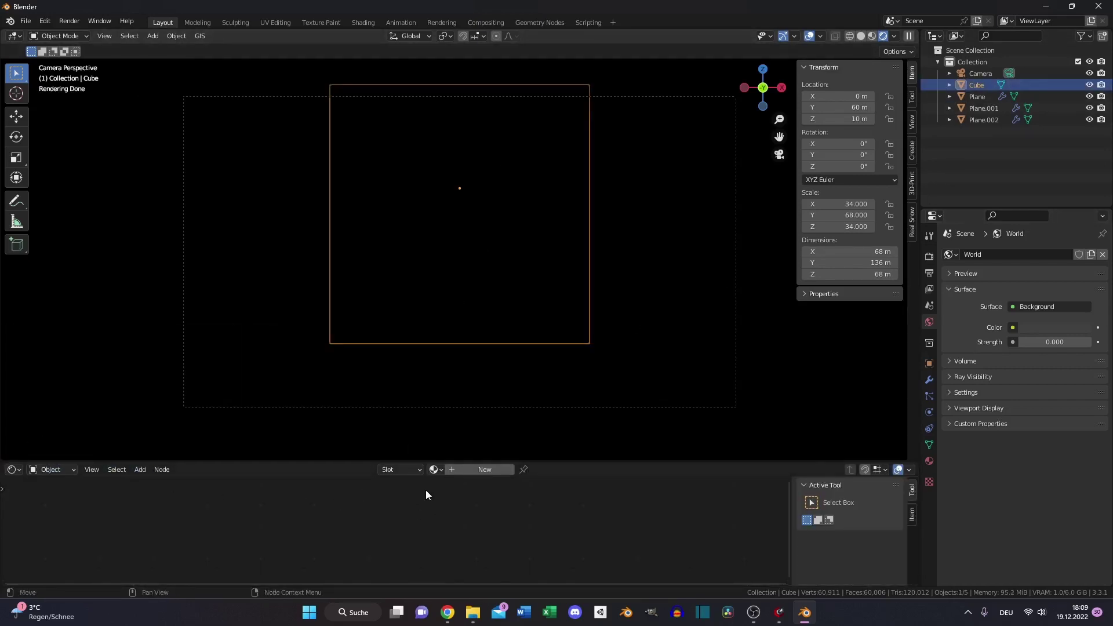
left_click(440, 469)
left_click(479, 523)
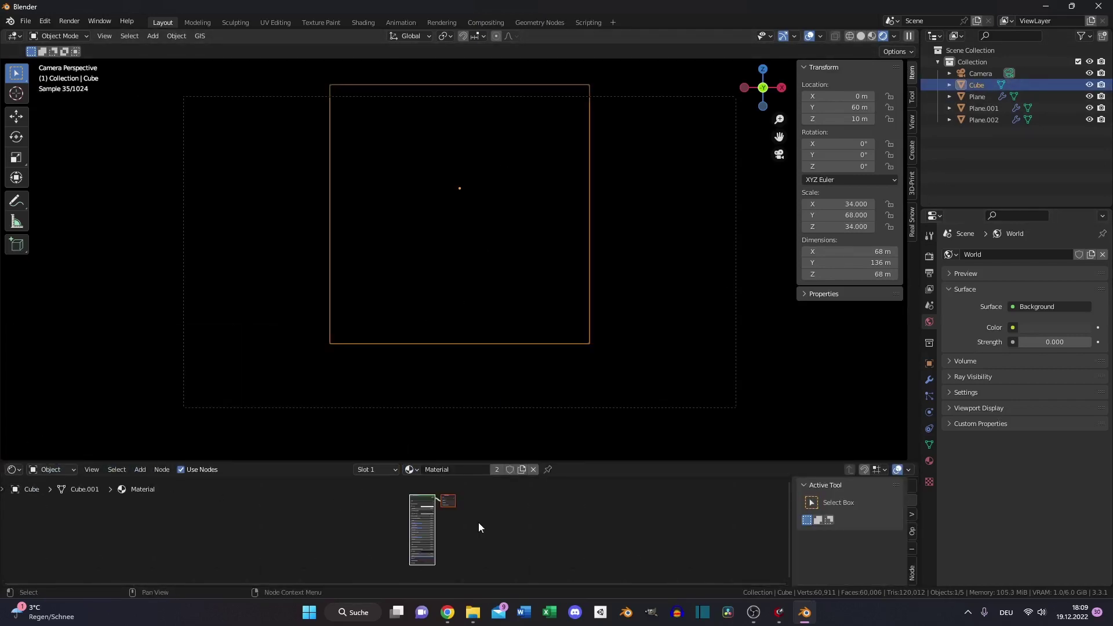
- Enlarge the Shader Editor and add a 4D Noise Texture node with its detail set to 15
scroll(471, 531, "up", 3)
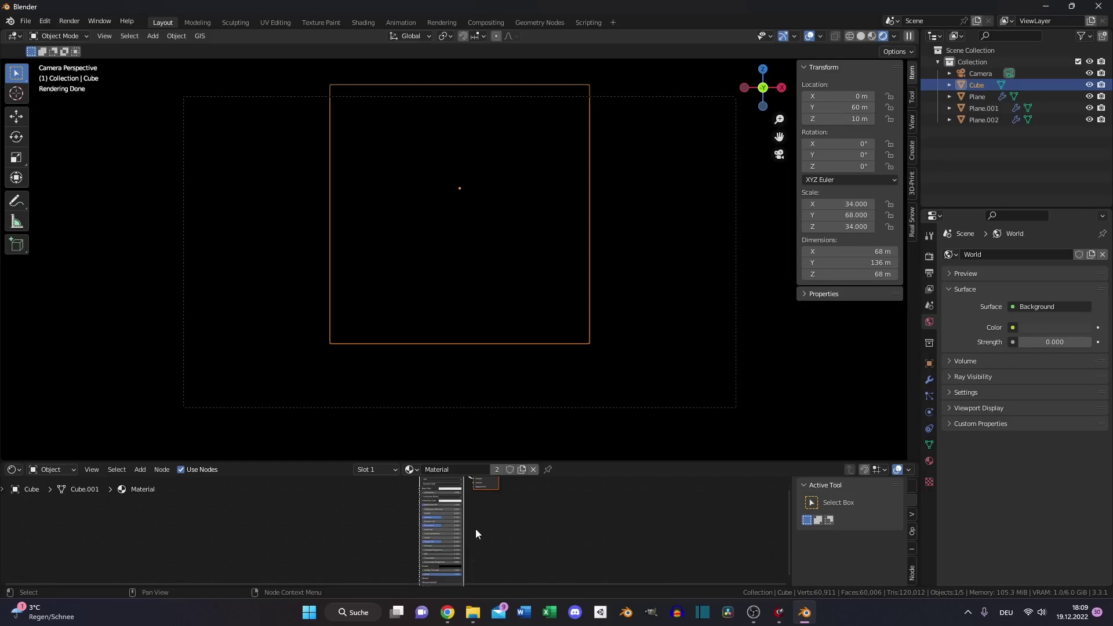
left_click_drag(607, 460, 607, 316)
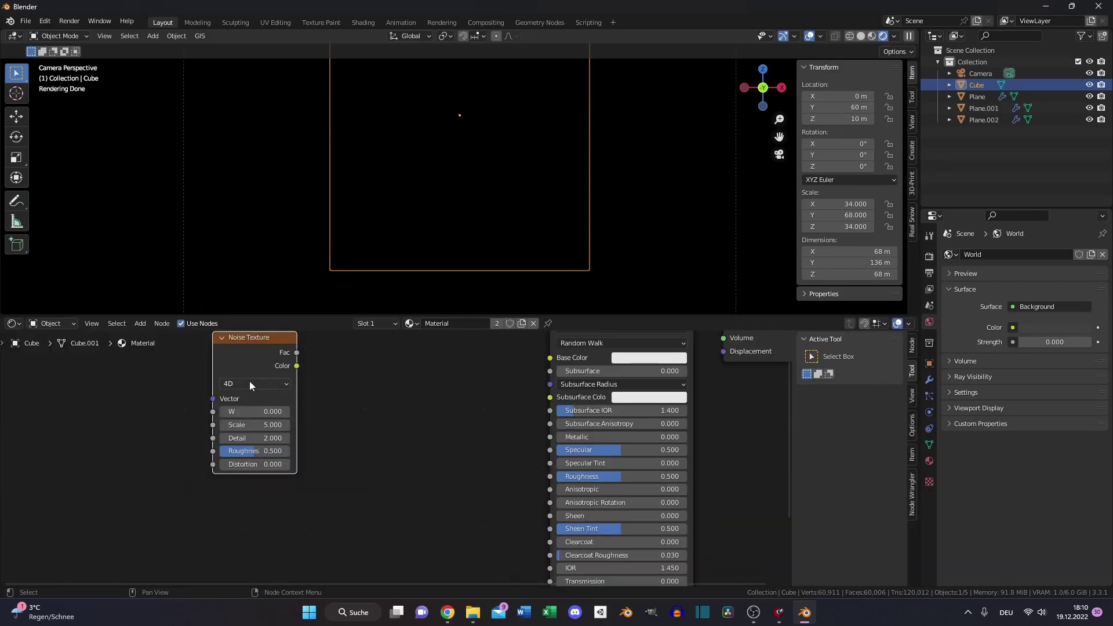
left_click(252, 432)
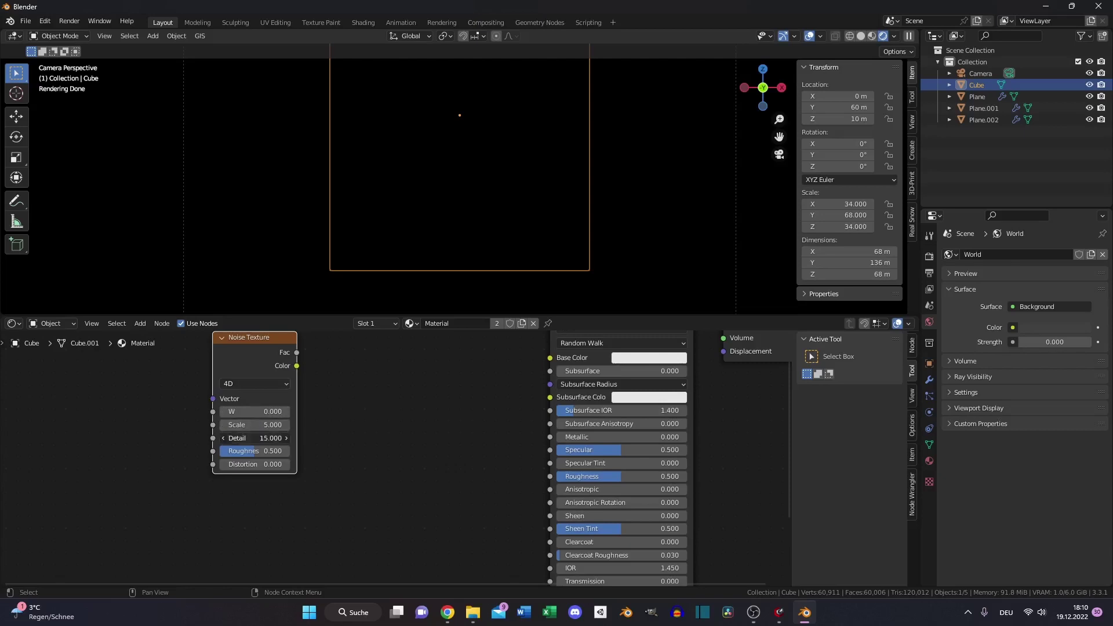
type("15")
key("Return")
- Add a ColorRamp node to the cube's material and feed the Noise Texture's Fac output into it
left_click_drag(298, 367, 360, 382)
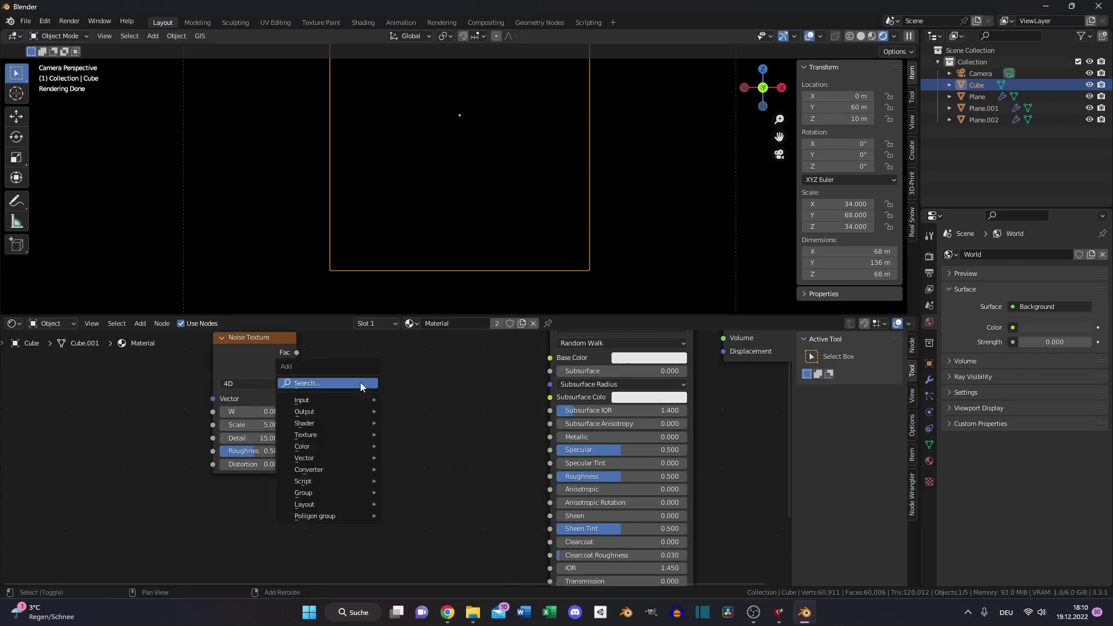
type("col")
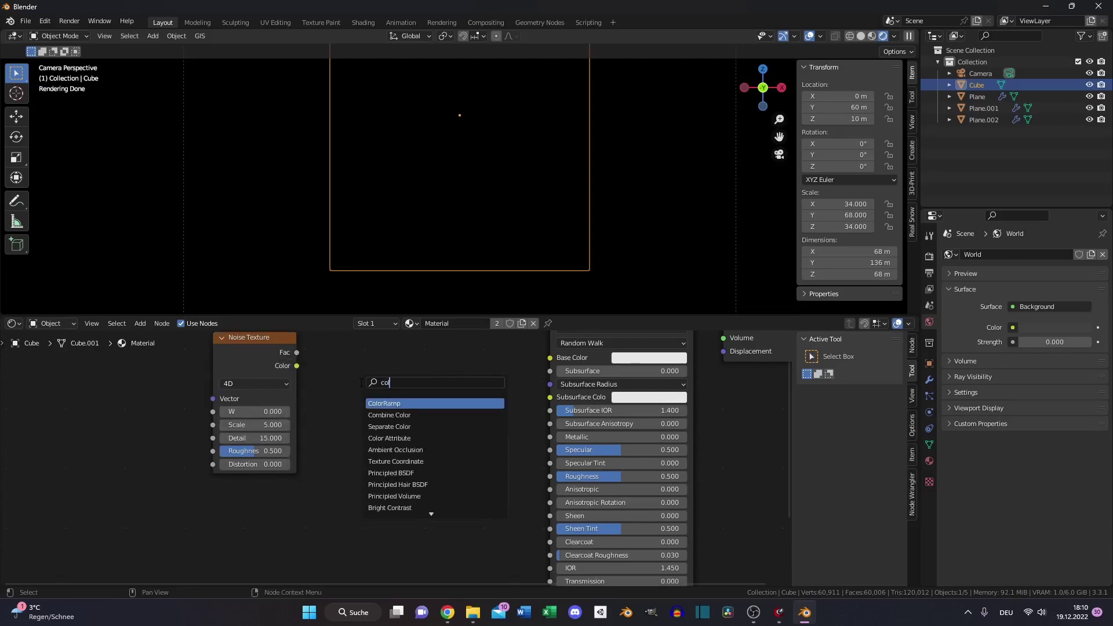
key("Return")
left_click(361, 383)
left_click(299, 352)
left_click_drag(296, 352, 361, 465)
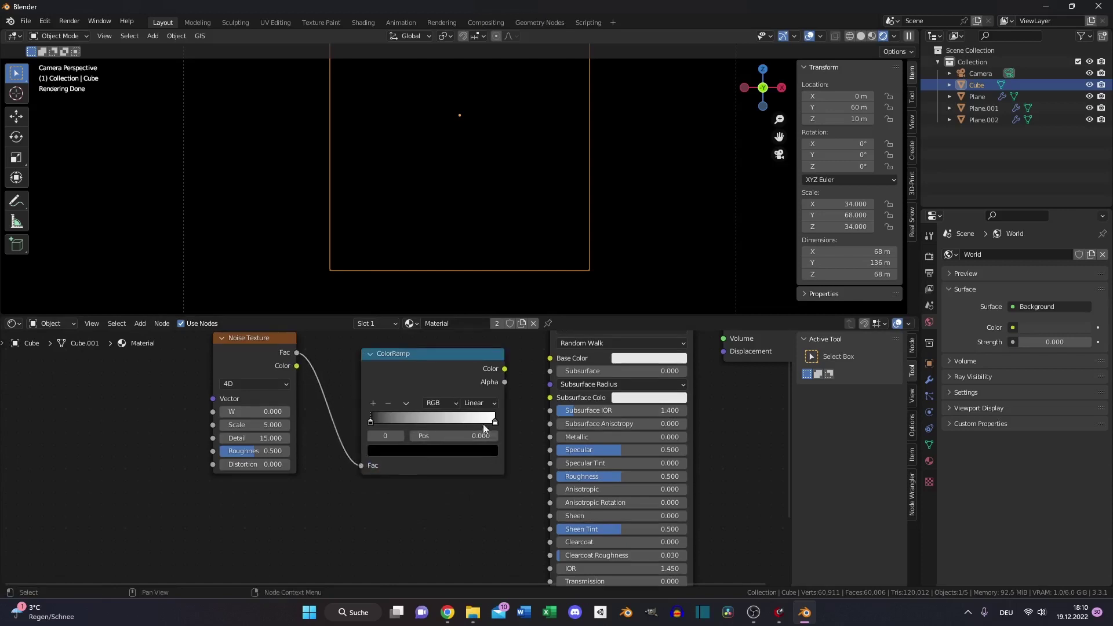
- Set the ColorRamp's first stop to grey at position 0.464 and bring the white stop inward
left_click_drag(505, 370, 554, 354)
left_click_drag(371, 425, 430, 426)
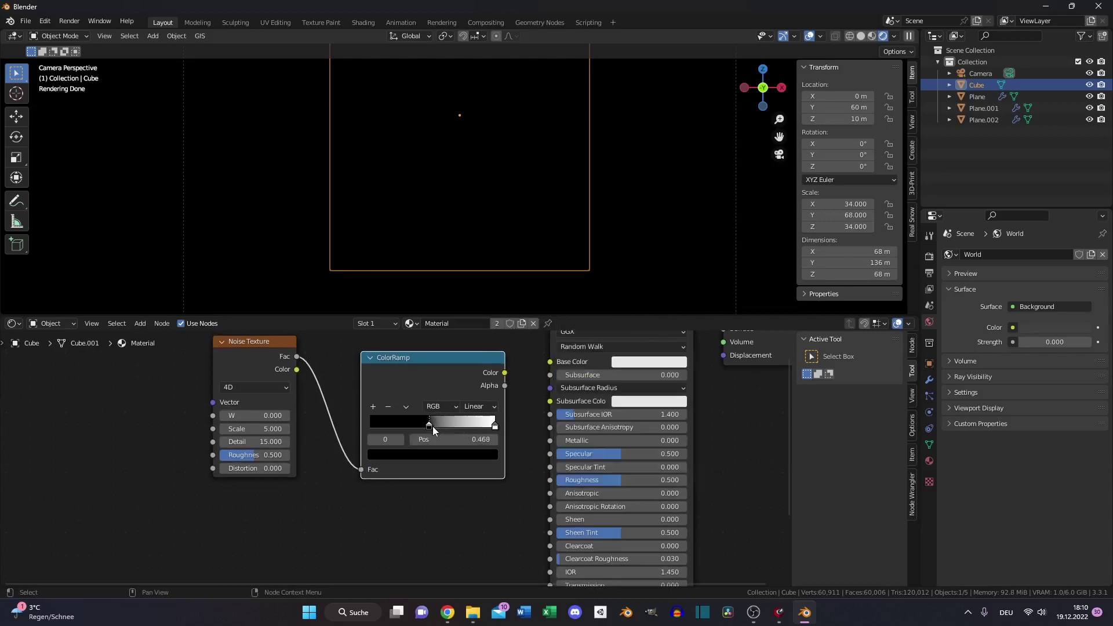
left_click_drag(497, 428, 493, 426)
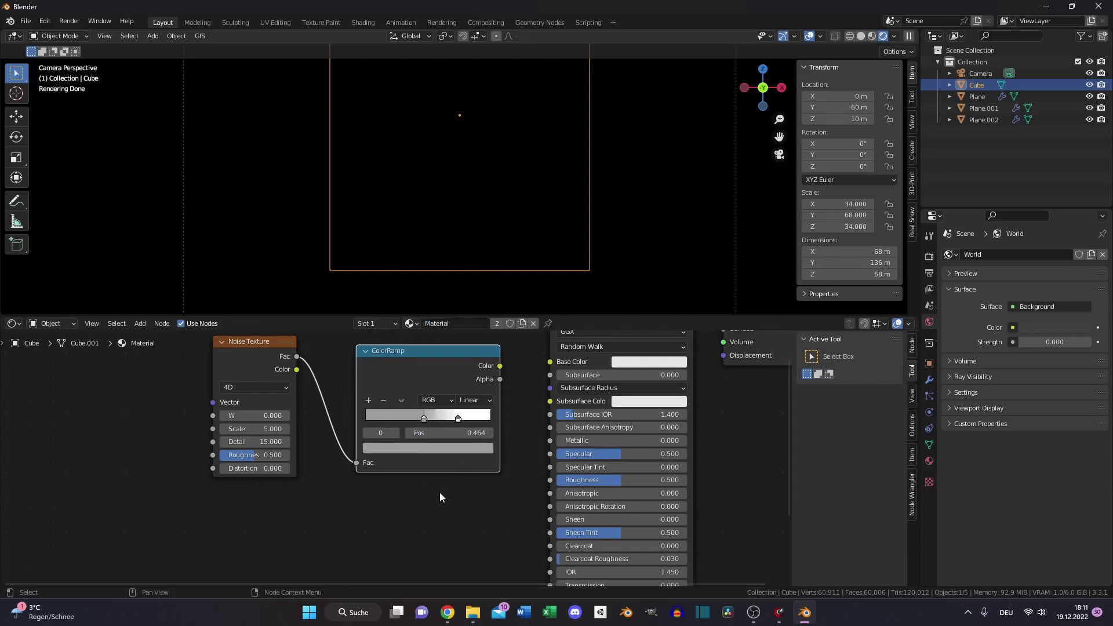
- Duplicate the Noise Texture and ColorRamp pair below the originals and connect the copy's Color to the Principled BSDF's Emission
scroll(439, 492, "down", 1)
key("shift+d")
middle_click_drag(438, 502, 430, 420)
left_click(506, 444)
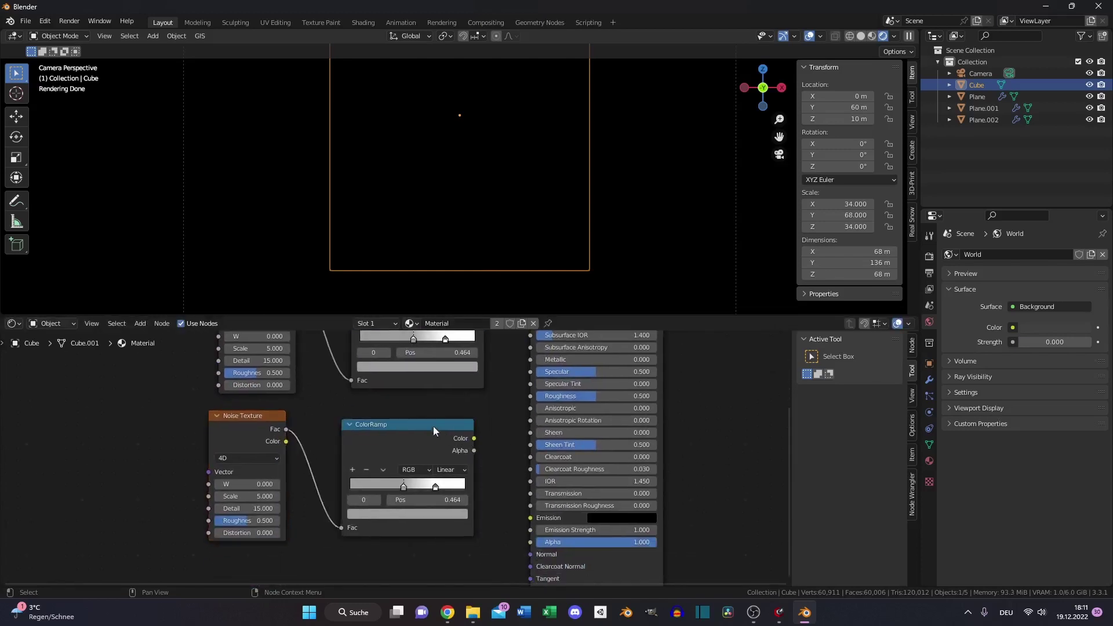
left_click_drag(475, 440, 530, 520)
- Set the duplicated noise's scale to 15, and its ColorRamp's first stop to black and white stop to position 0.627
middle_click_drag(248, 500, 261, 462)
left_click(262, 459)
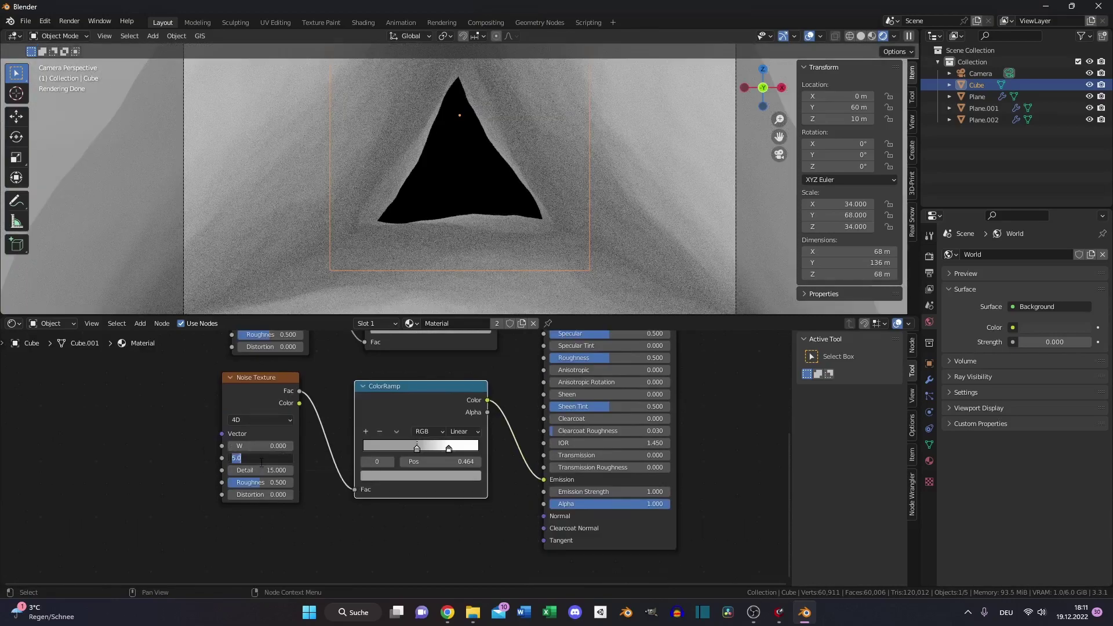
type("15")
key("Return")
left_click(420, 476)
left_click_drag(460, 371, 461, 415)
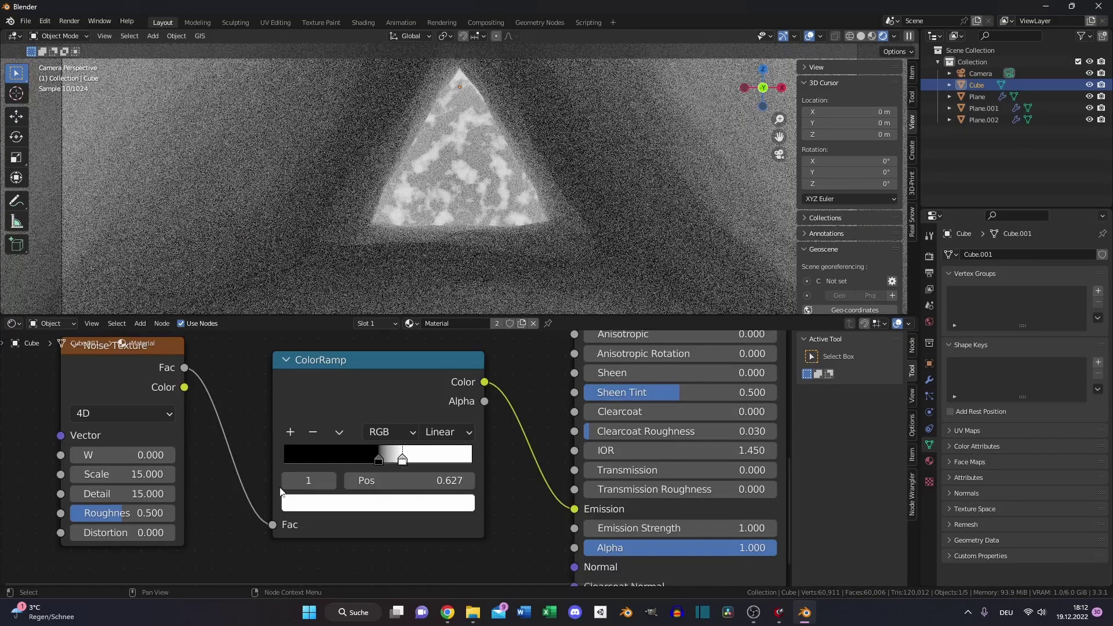
- Give the tunnel's right wall a new material with base color H 0.530, S 1.000, V 0.033 and raise its Transmission
scroll(290, 408, "up", 6, "shift")
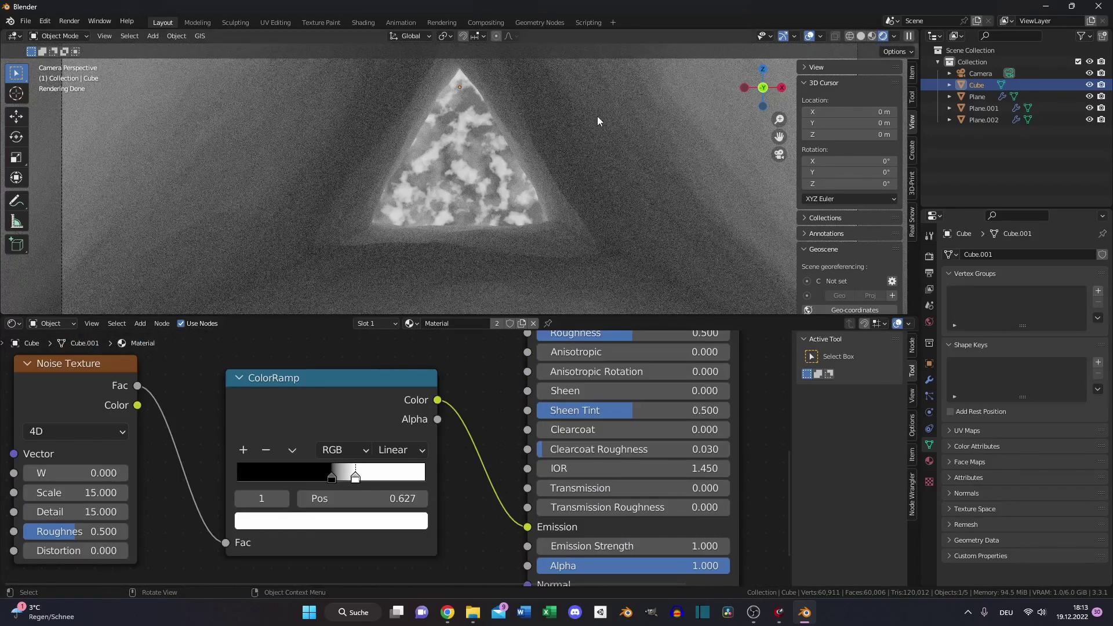
left_click(597, 116)
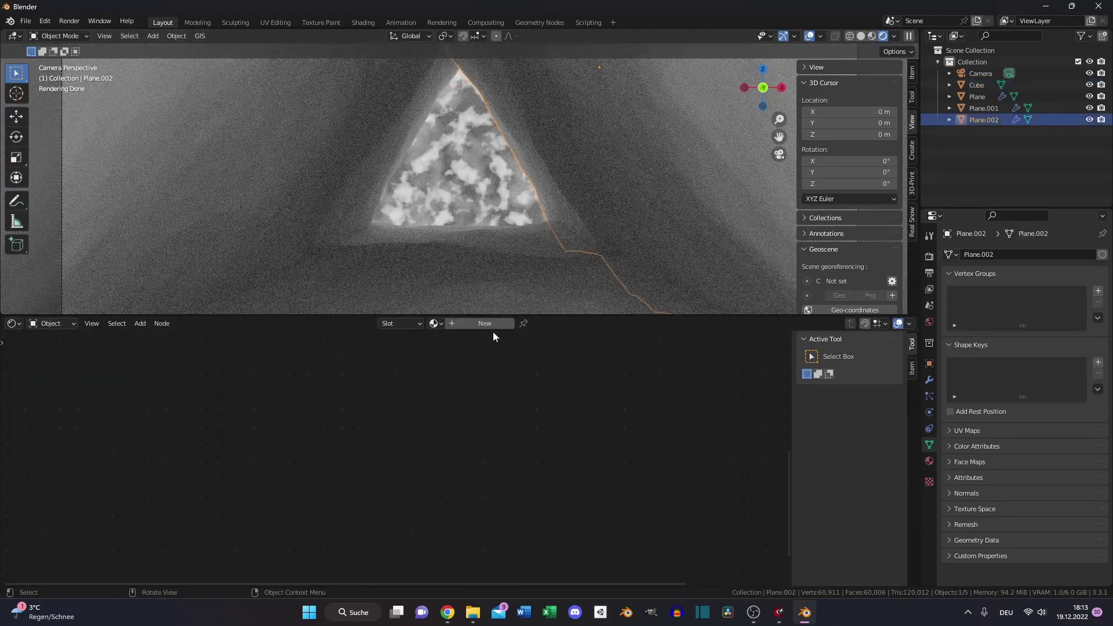
left_click(450, 323)
left_click(332, 437)
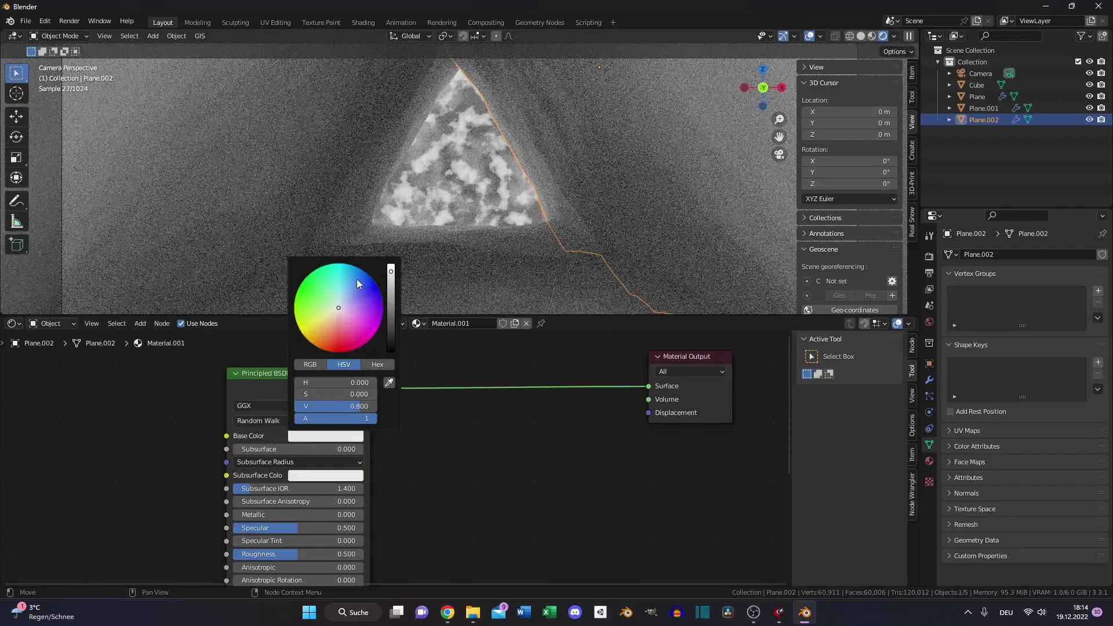
left_click_drag(355, 270, 390, 335)
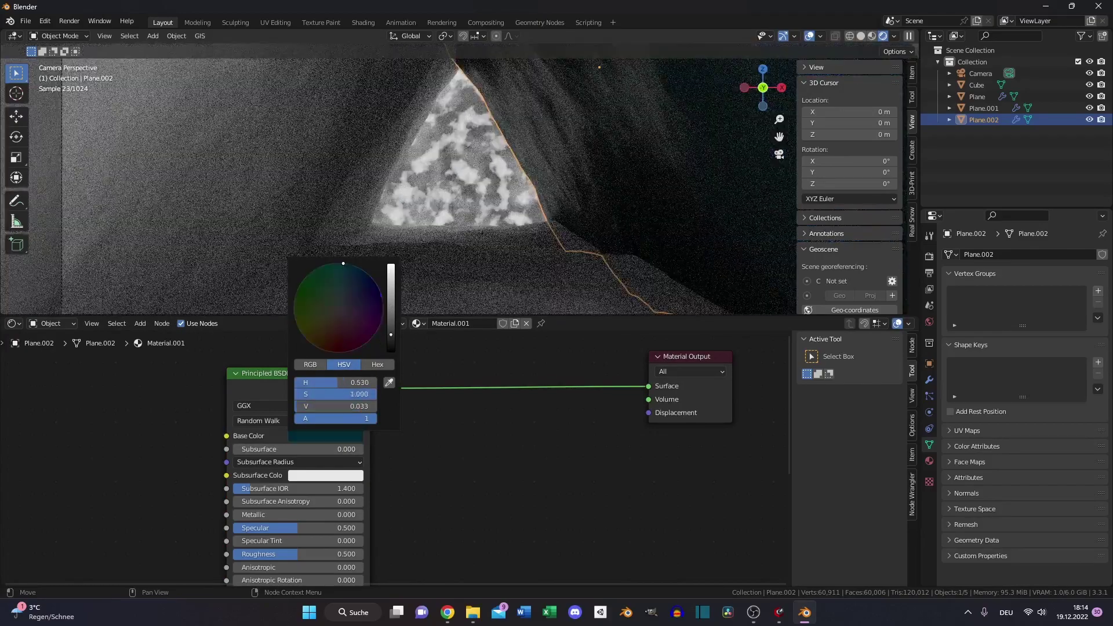
middle_click_drag(425, 392, 440, 251)
left_click_drag(280, 517, 412, 516)
- Add a second Principled BSDF and combine both shaders through a Mix Shader placed before the Material Output
middle_click_drag(437, 337, 483, 549)
key("shift+a")
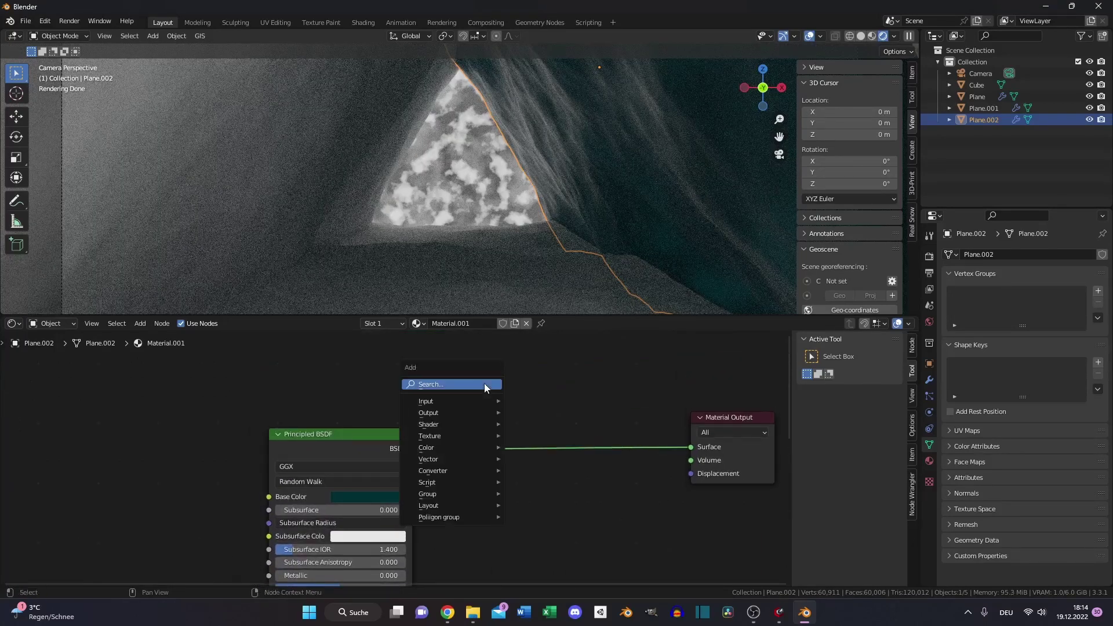
left_click(485, 384)
type("bs")
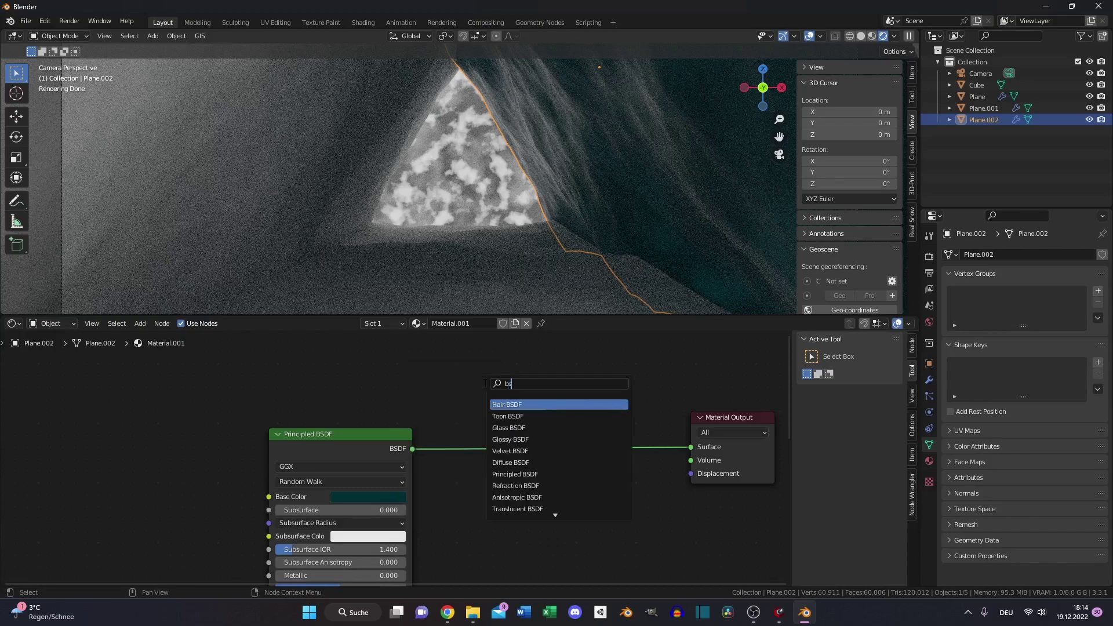
left_click(682, 468)
type("m")
left_click(607, 370)
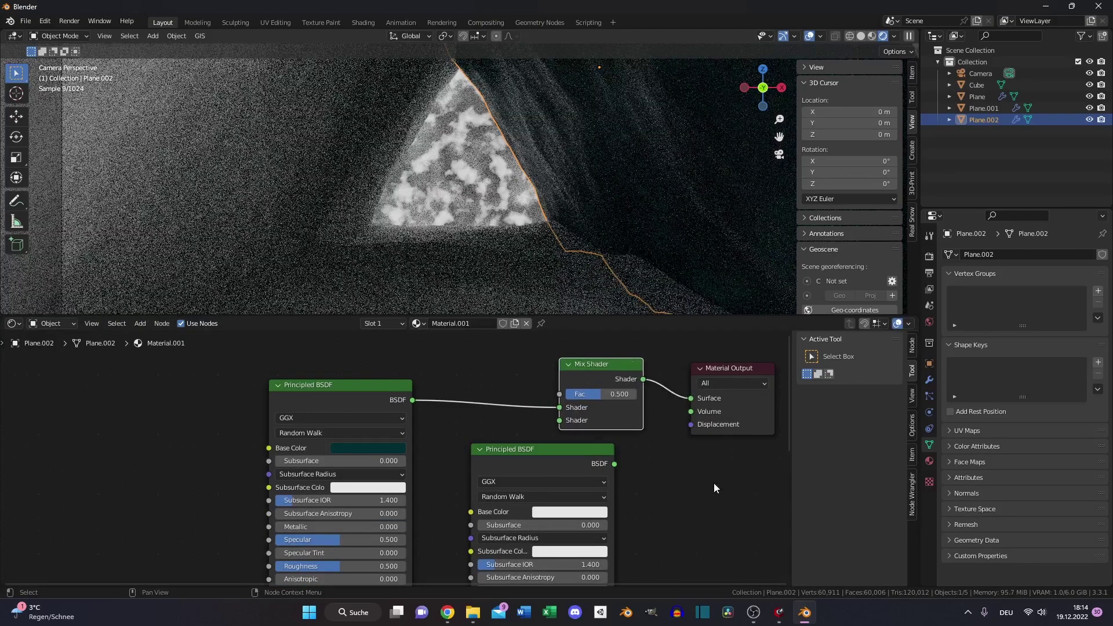
middle_click_drag(653, 123, 620, 168, "shift")
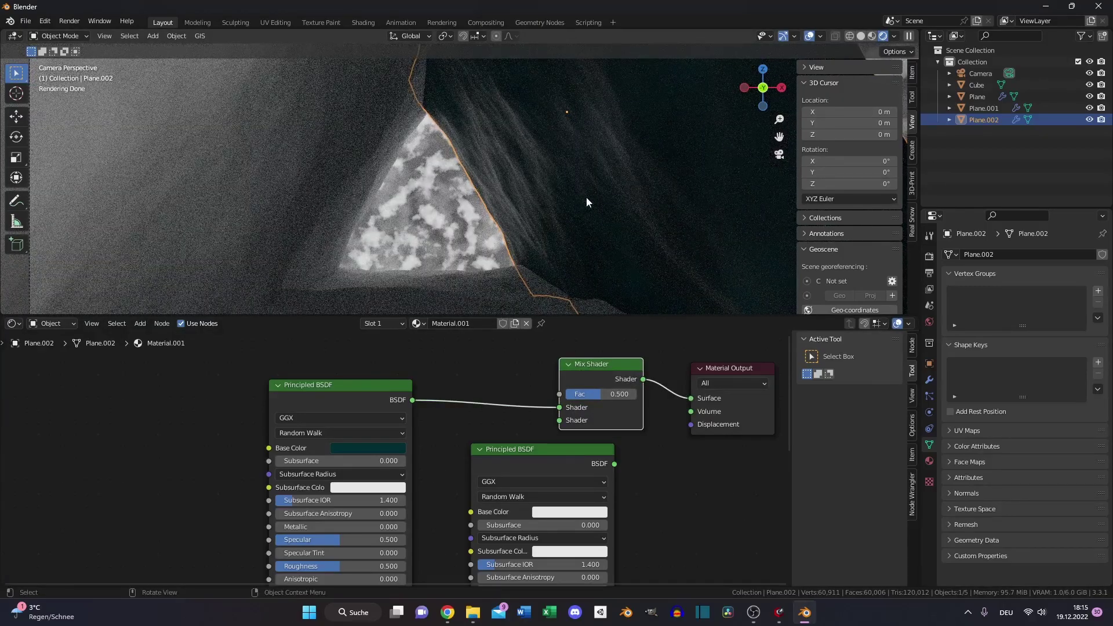
left_click_drag(614, 463, 559, 420)
- Drive the Mix Shader's factor with the Fac of a new Attribute node named Foam, checking the name against the Ocean modifier's foam layer
middle_click_drag(503, 333, 558, 387)
key("shift+a")
left_click(559, 387)
type("attr")
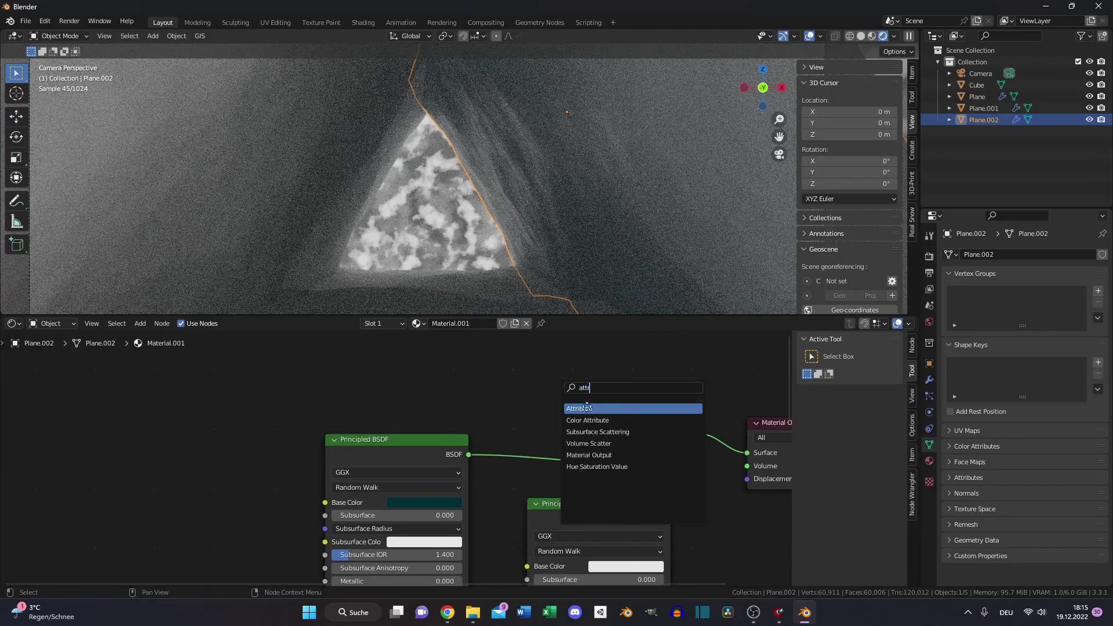
key("Return")
left_click(484, 397)
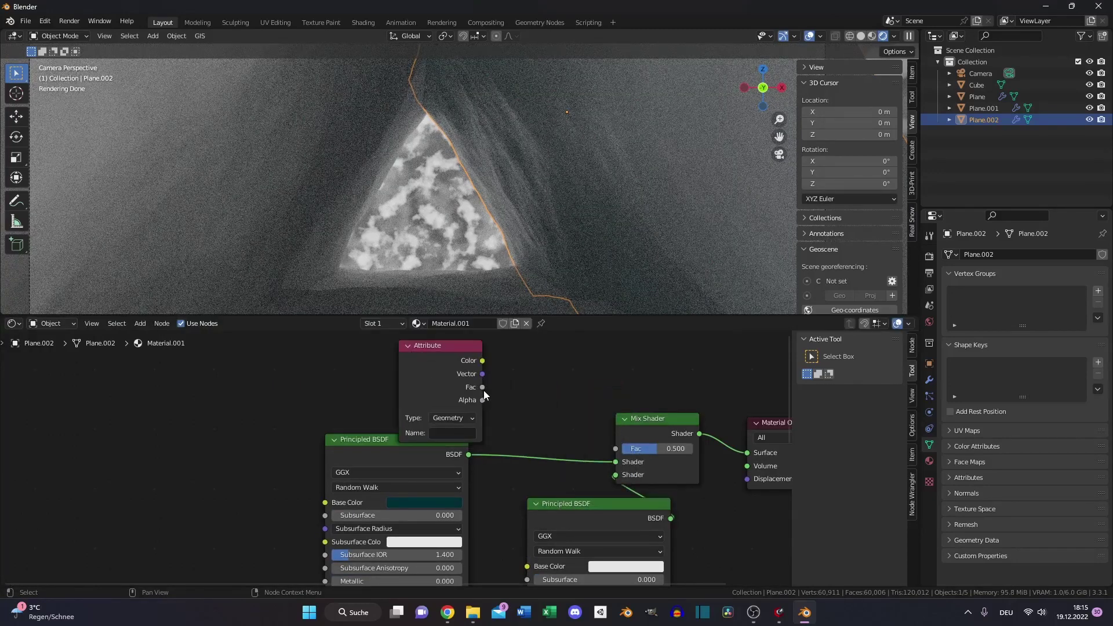
left_click_drag(483, 387, 615, 449)
middle_click_drag(561, 389, 559, 393)
left_click(385, 440)
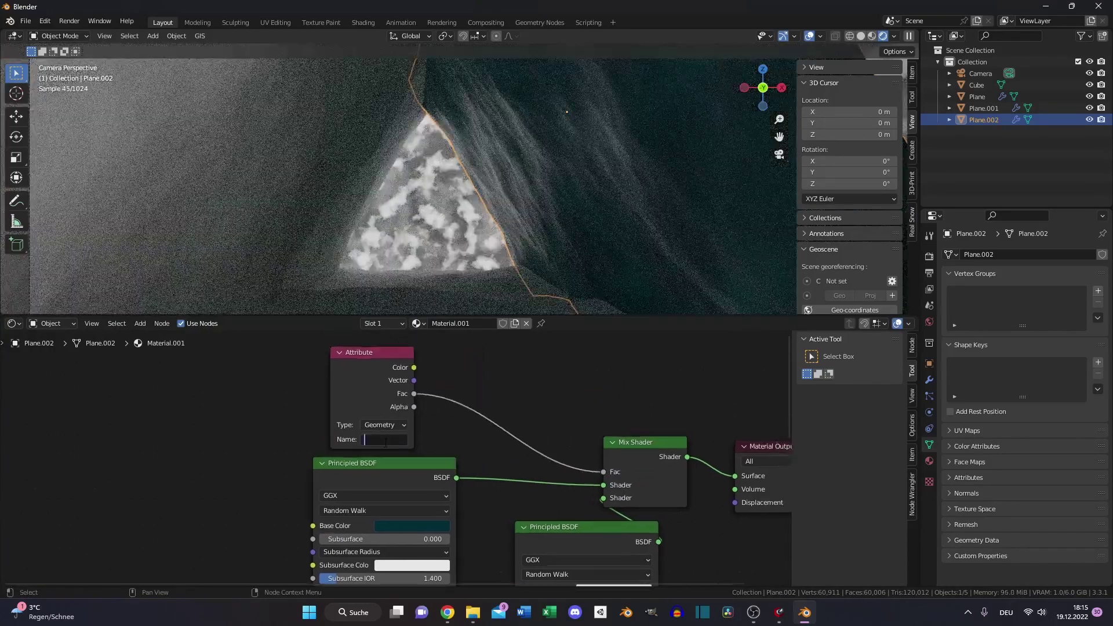
type("Foam")
key("Return")
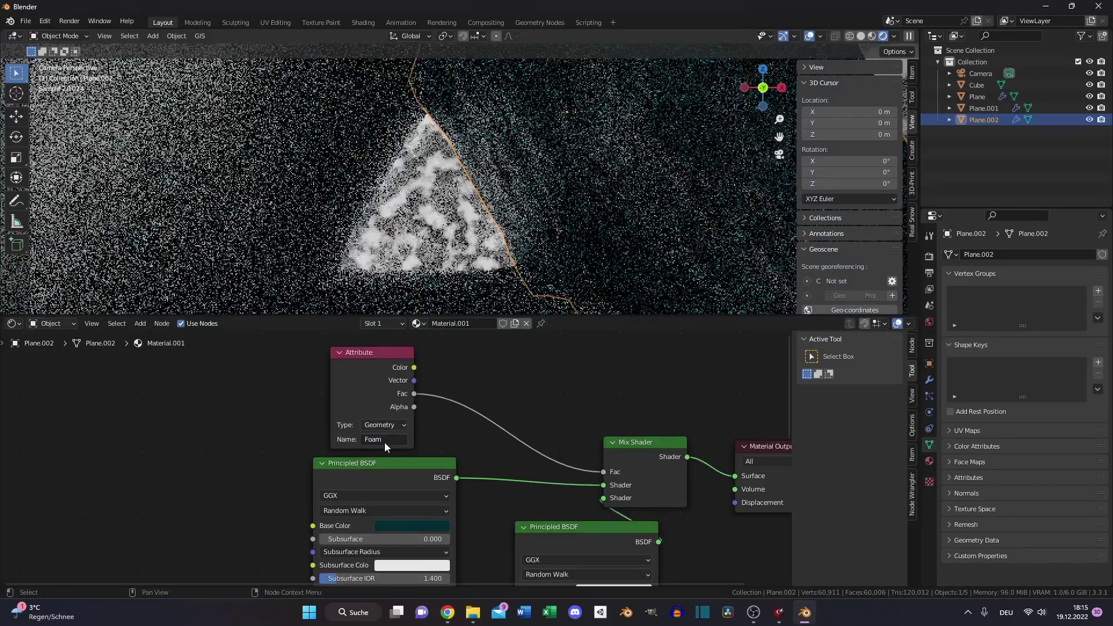
left_click(929, 379)
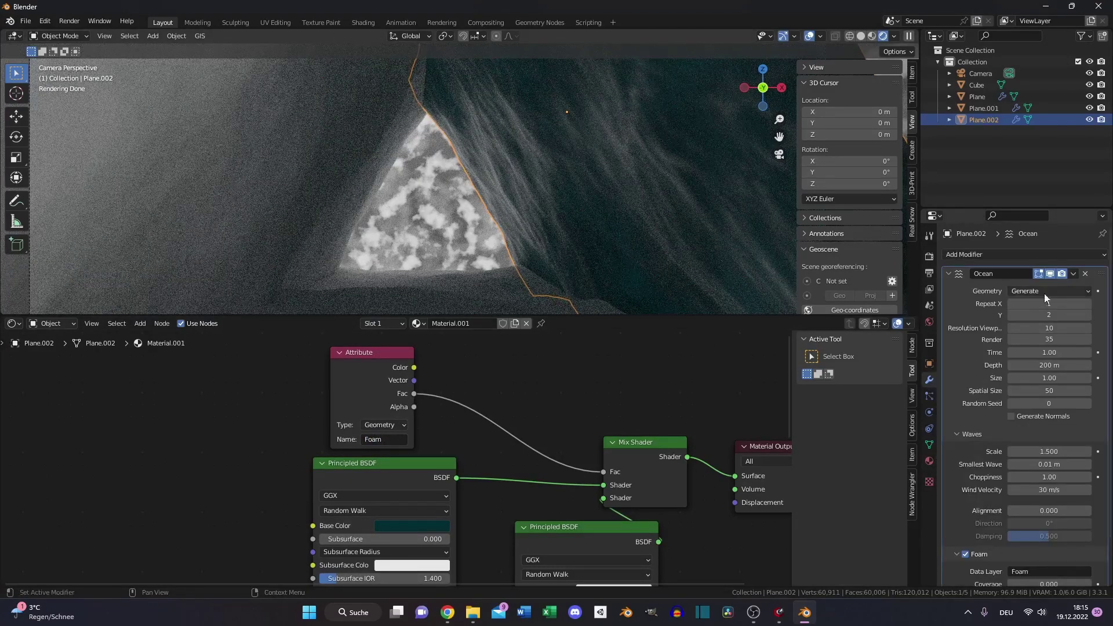
scroll(1005, 348, "down", 2)
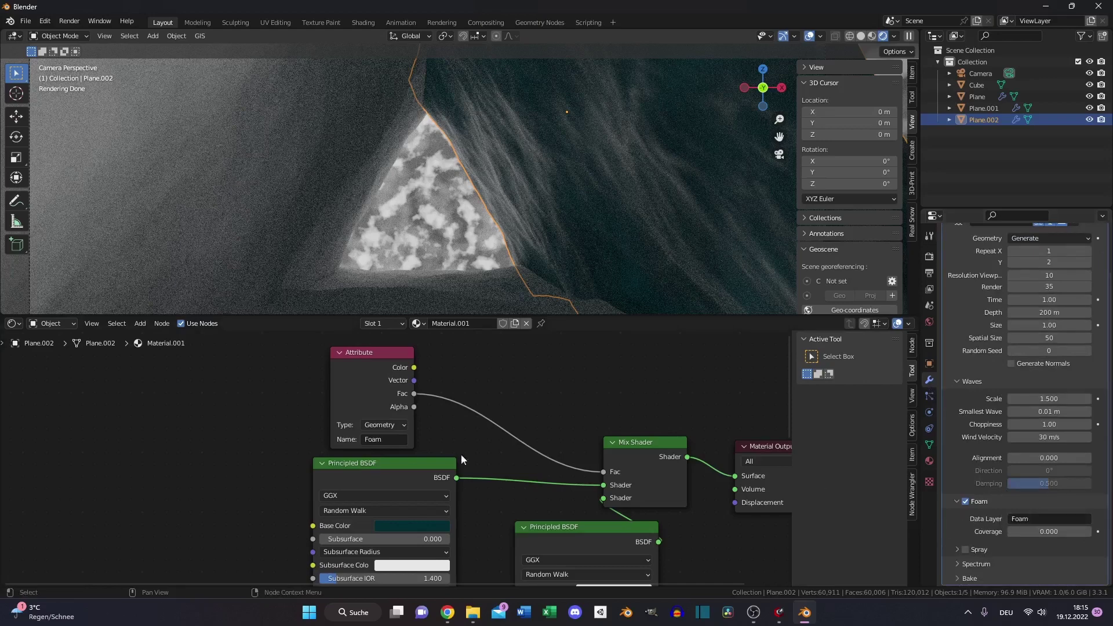
- Insert a ColorRamp between the Foam attribute and the Mix Shader's factor, with its black stop at 0.400
key("shift+a")
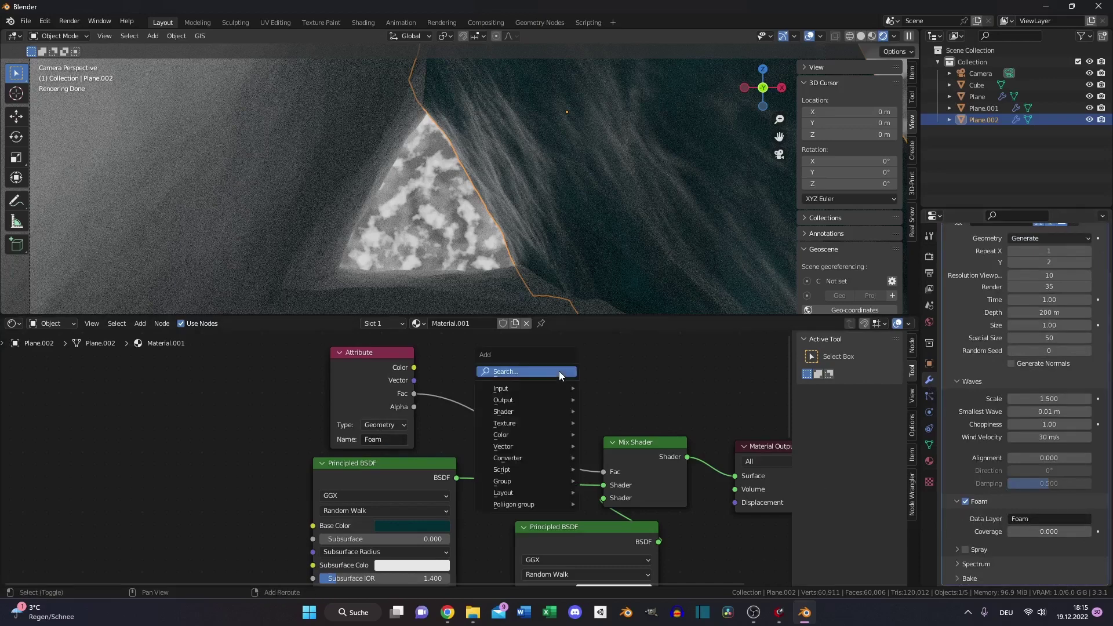
type("col")
left_click(591, 391)
left_click(462, 364)
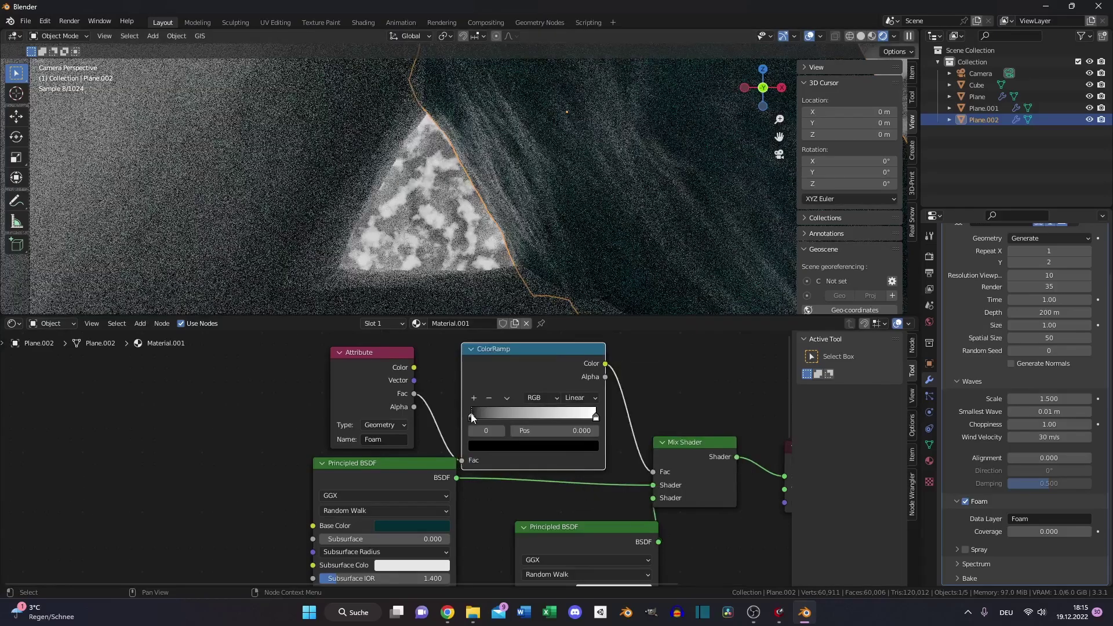
left_click_drag(472, 417, 497, 405)
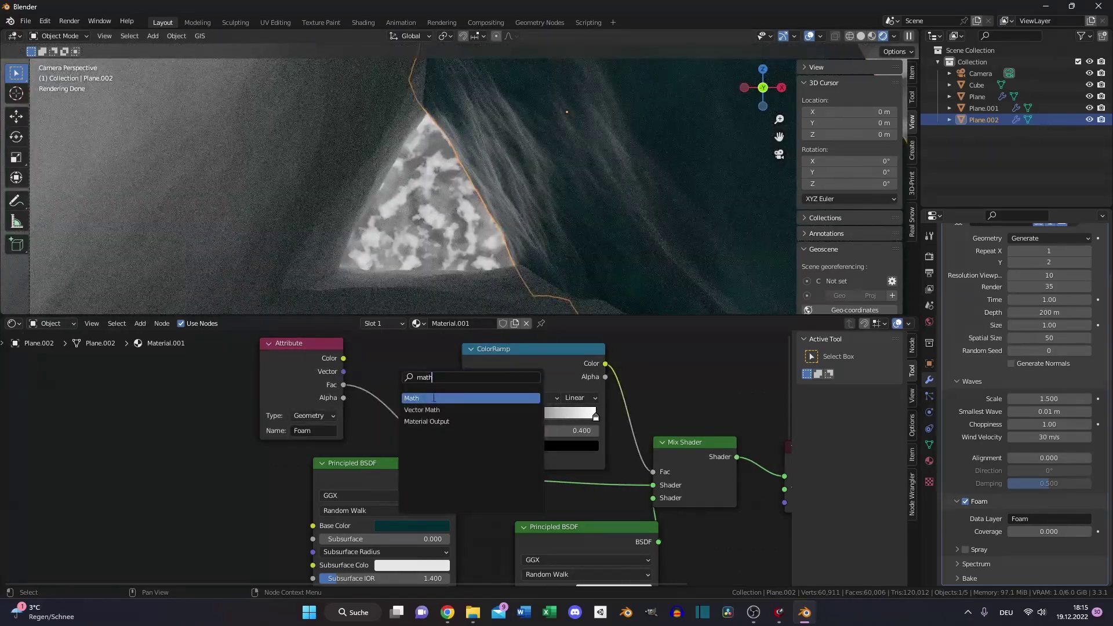
- Insert a Math node set to Multiply with a value of 5.600 between the Foam attribute and the ColorRamp
left_click(434, 398)
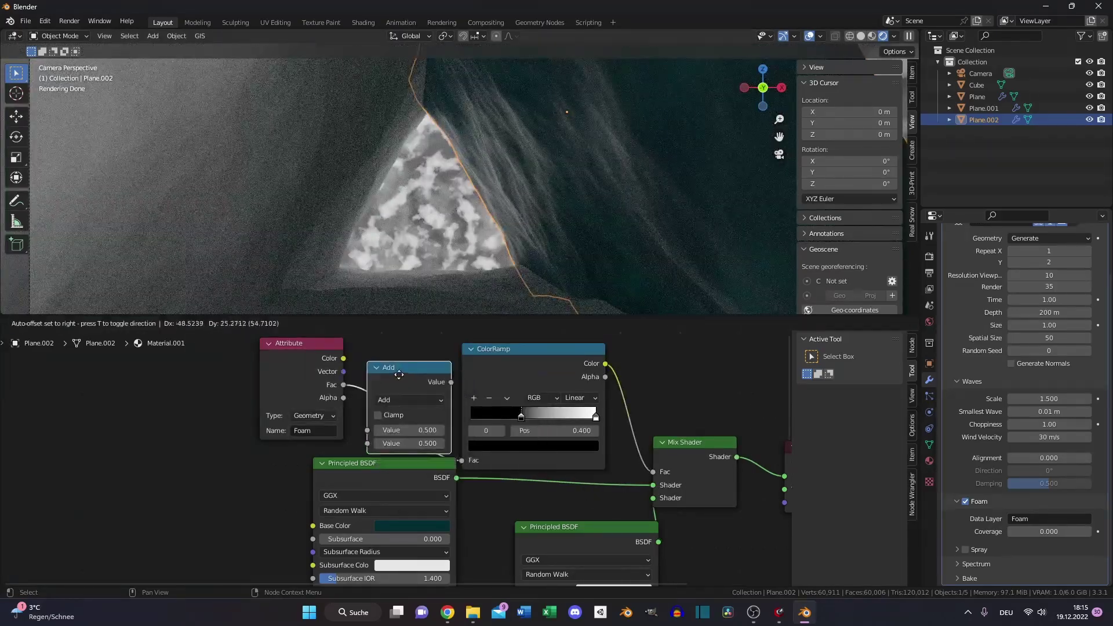
left_click(418, 396)
left_click(420, 392)
left_click(423, 453)
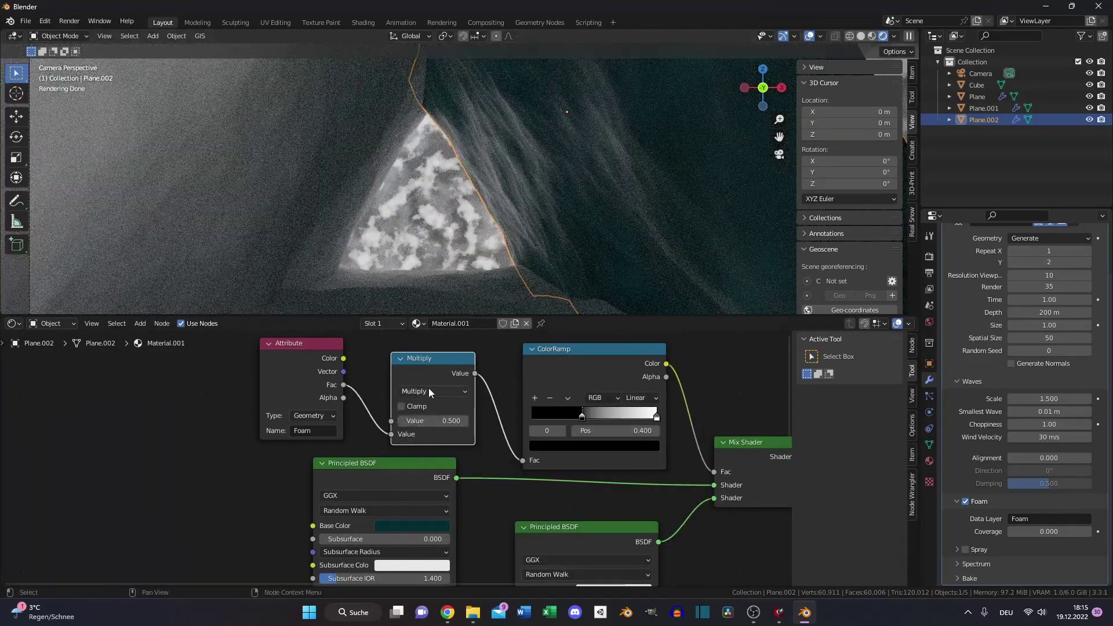
left_click_drag(434, 420, 463, 421)
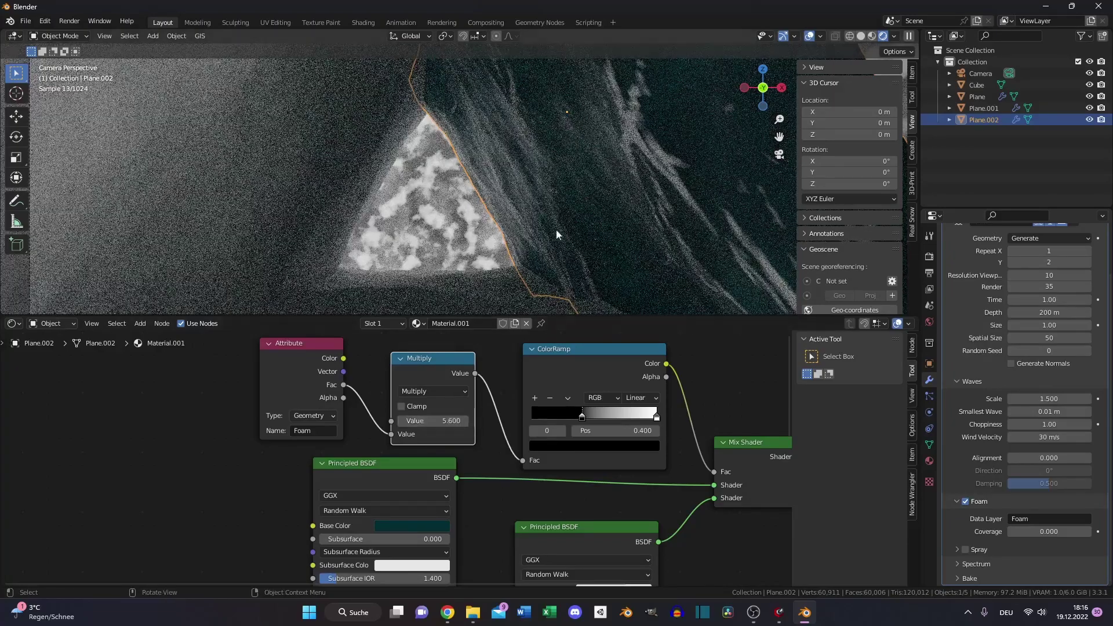
- Try a viewport resolution of 35 on the right wall's Ocean modifier and reset it to 10
middle_click_drag(606, 159, 584, 203, "shift")
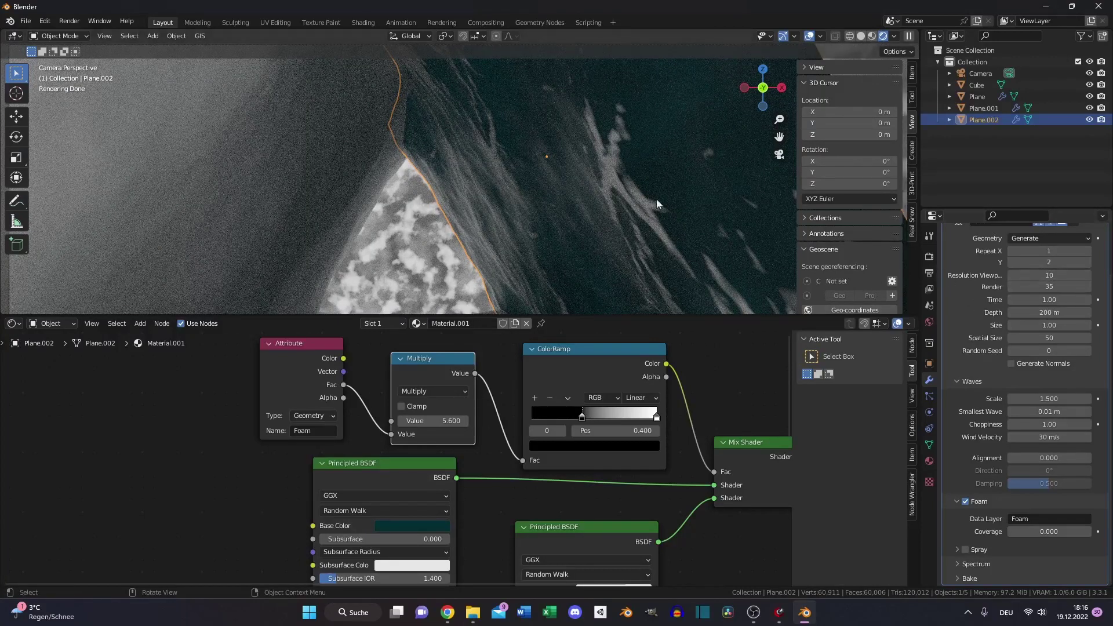
left_click(1069, 275)
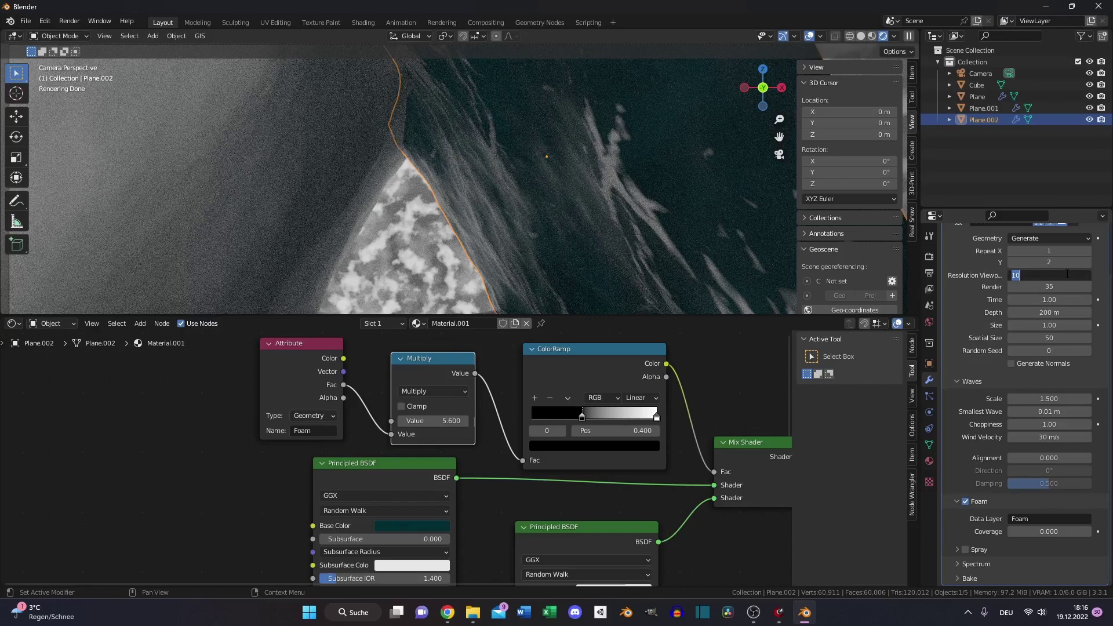
type("35")
key("Return")
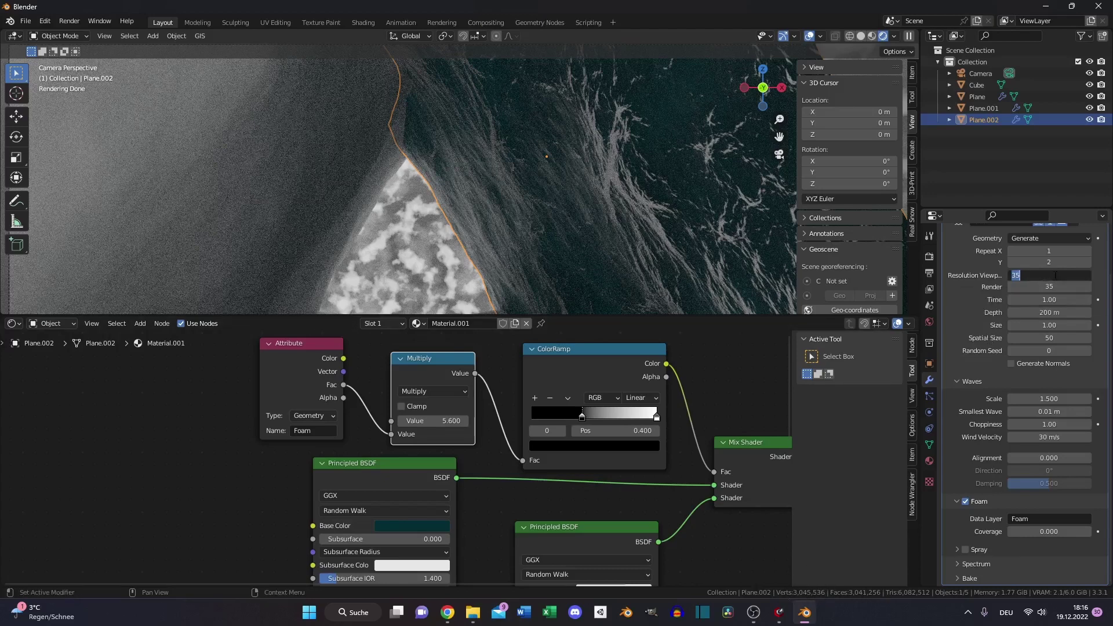
type("10")
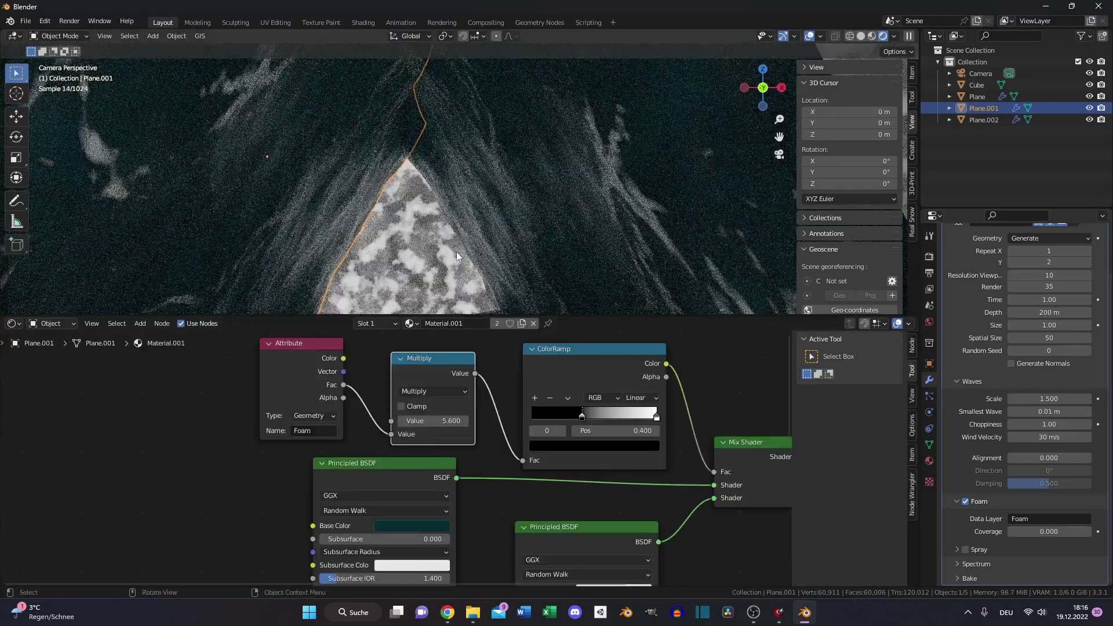
- Assign the existing material Material.001 to the tunnel's floor plane and clear the selection
middle_click_drag(457, 252, 447, 47, "shift")
left_click(506, 180)
key("alt+a")
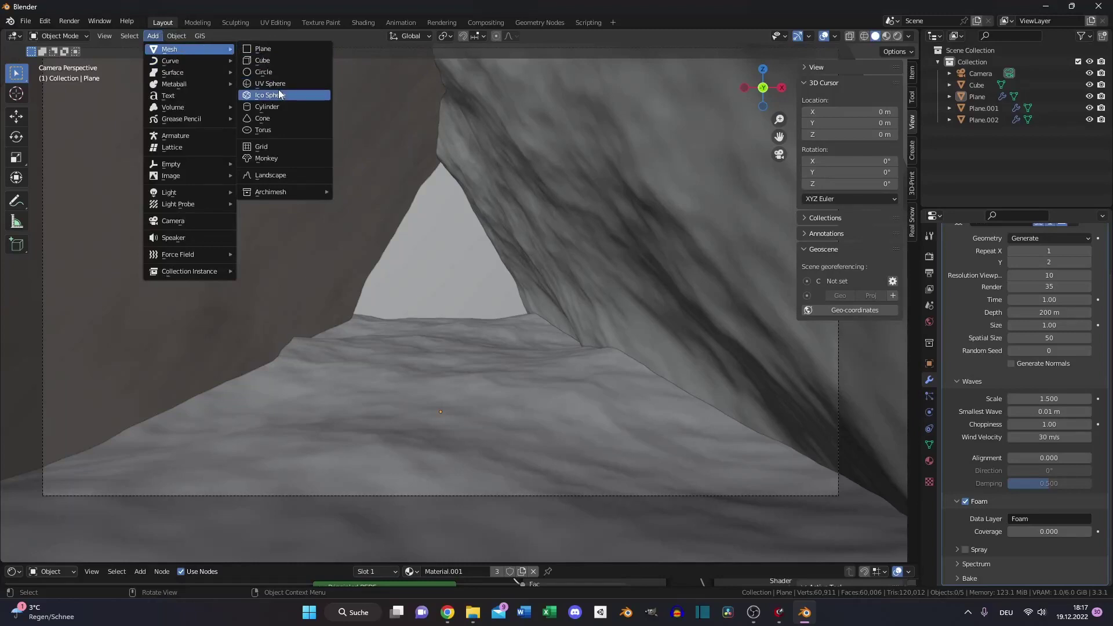
- Add an ico sphere with 1 subdivision and a 1 m radius, and shade it smooth
left_click(276, 94)
middle_click_drag(525, 274, 361, 260)
scroll(470, 290, "down", 5)
left_click(110, 438)
right_click(497, 246)
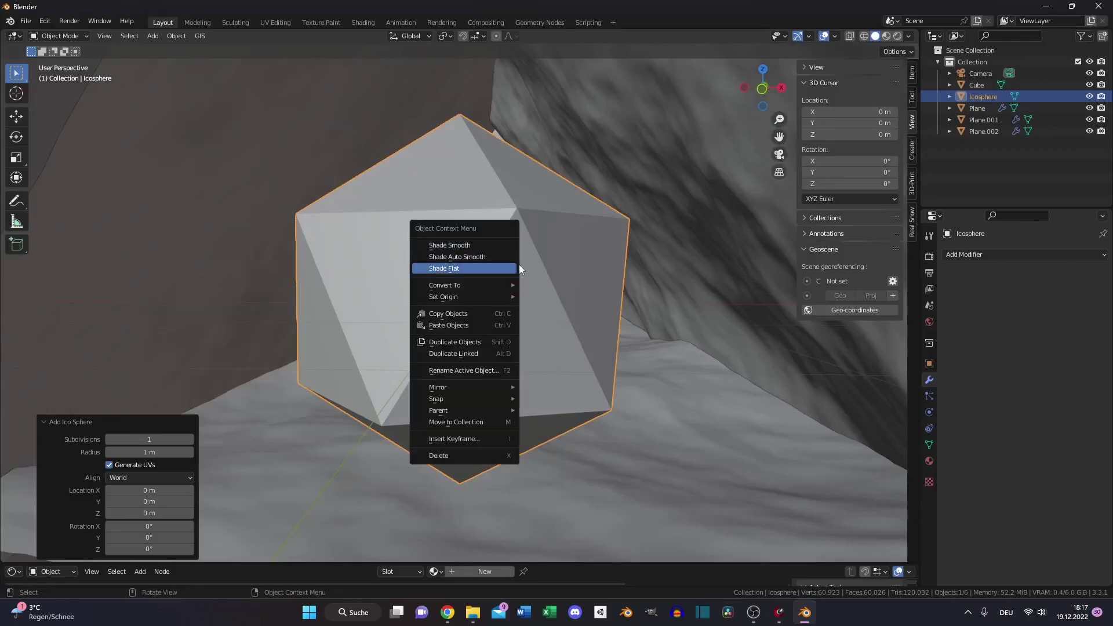
left_click(503, 247)
- Move the ico sphere along the Y axis to just inside the far end of the tunnel
key("KP_3")
scroll(551, 296, "down", 18)
key("shift+z")
scroll(522, 301, "down", 3)
middle_click_drag(609, 321, 443, 303, "shift")
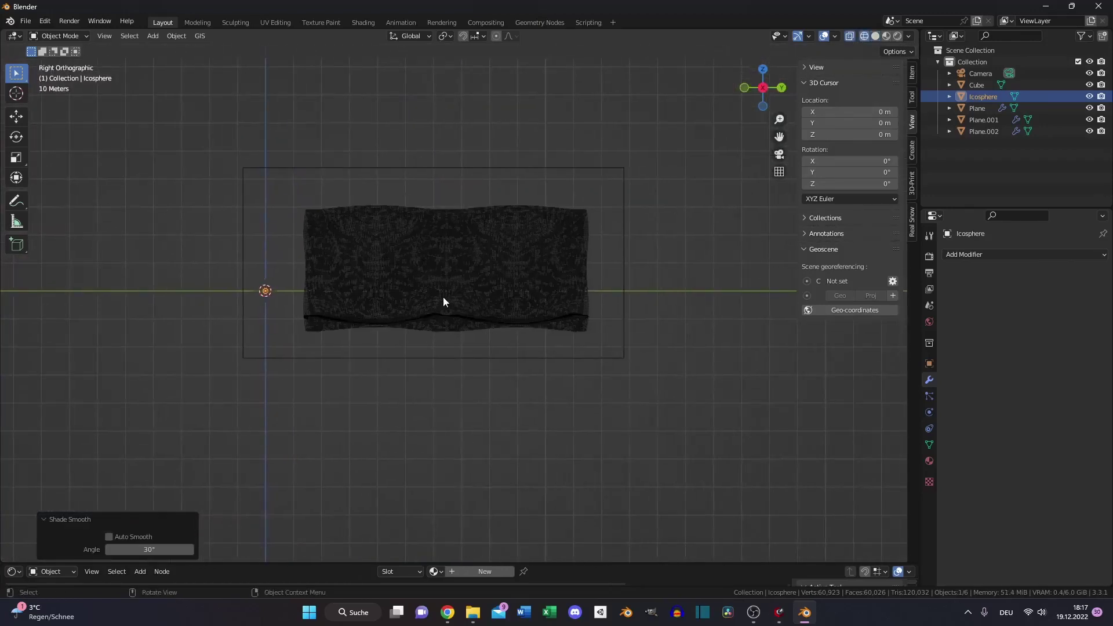
key("g")
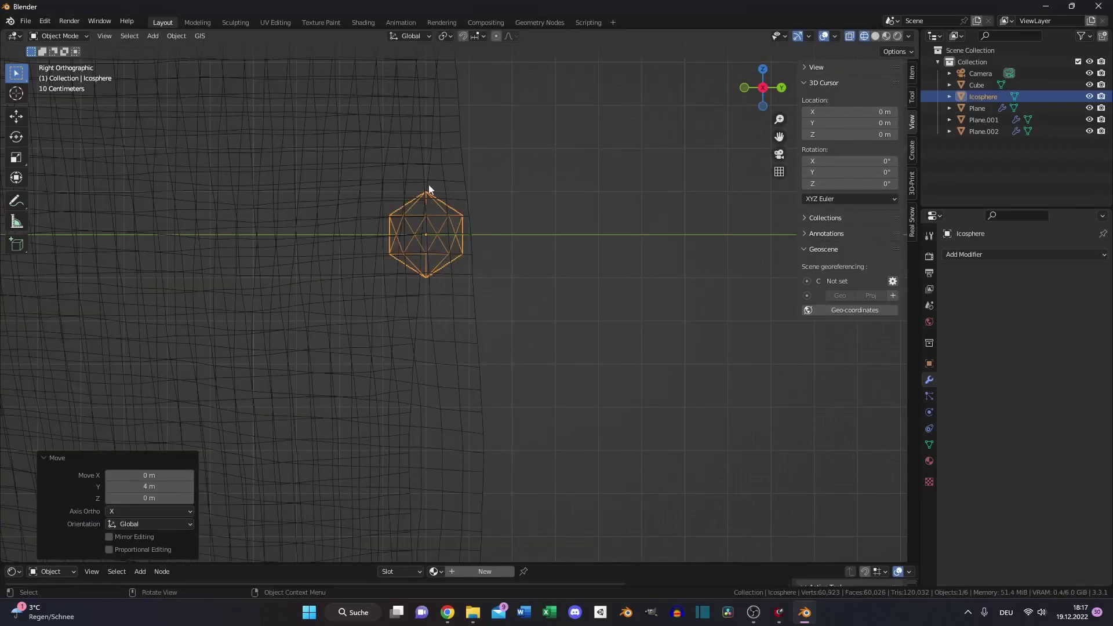
scroll(472, 259, "down", 5)
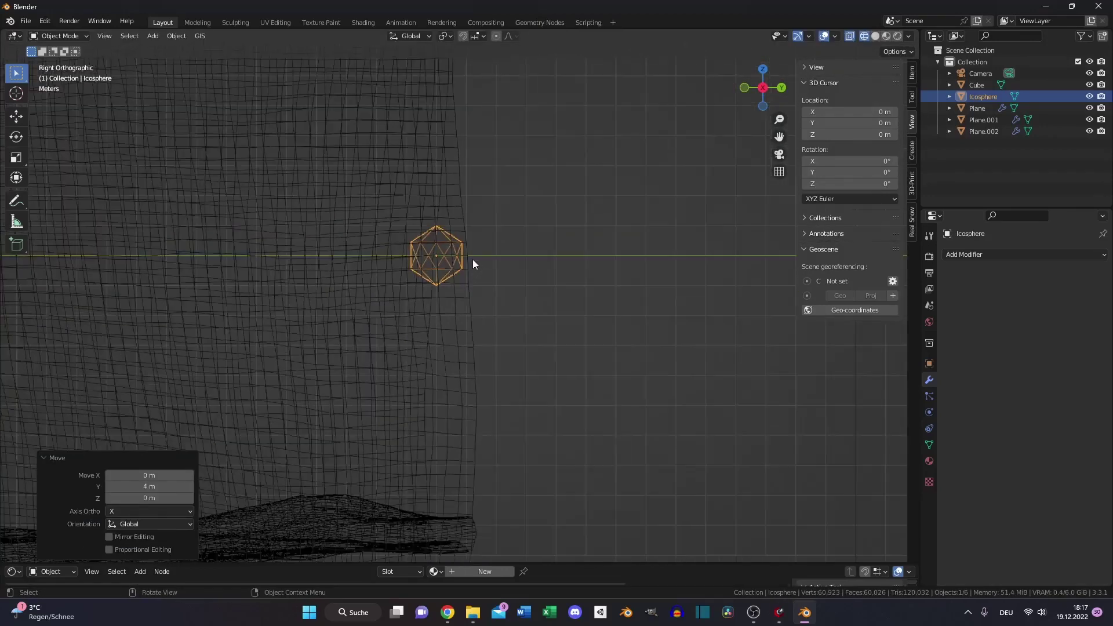
scroll(460, 290, "down", 1)
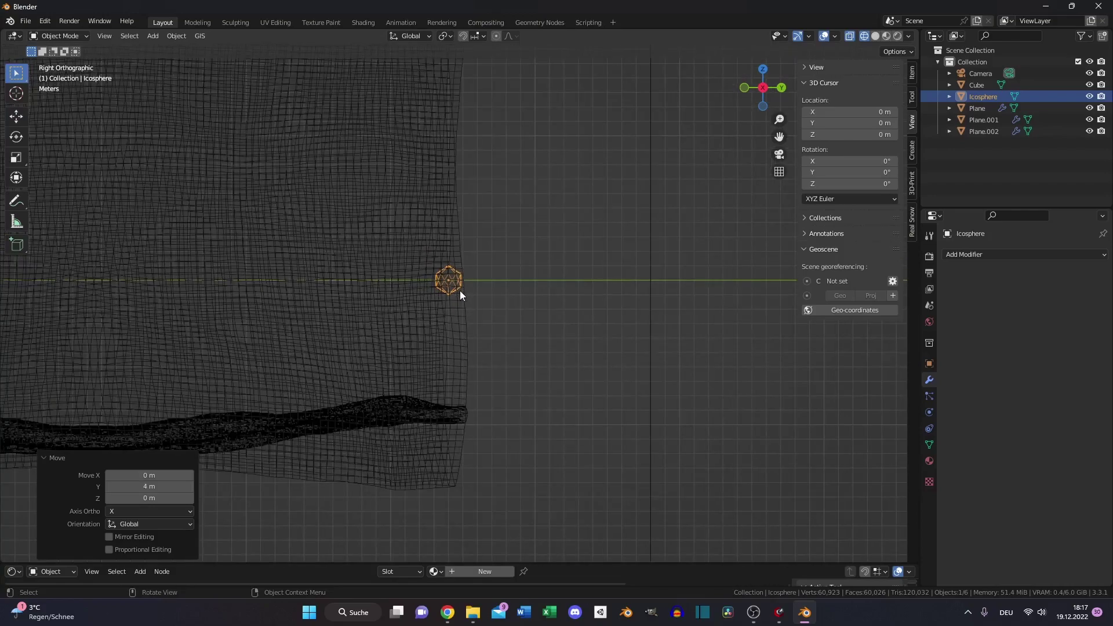
- Show the scene through the camera with rendered shading
key("KP_0")
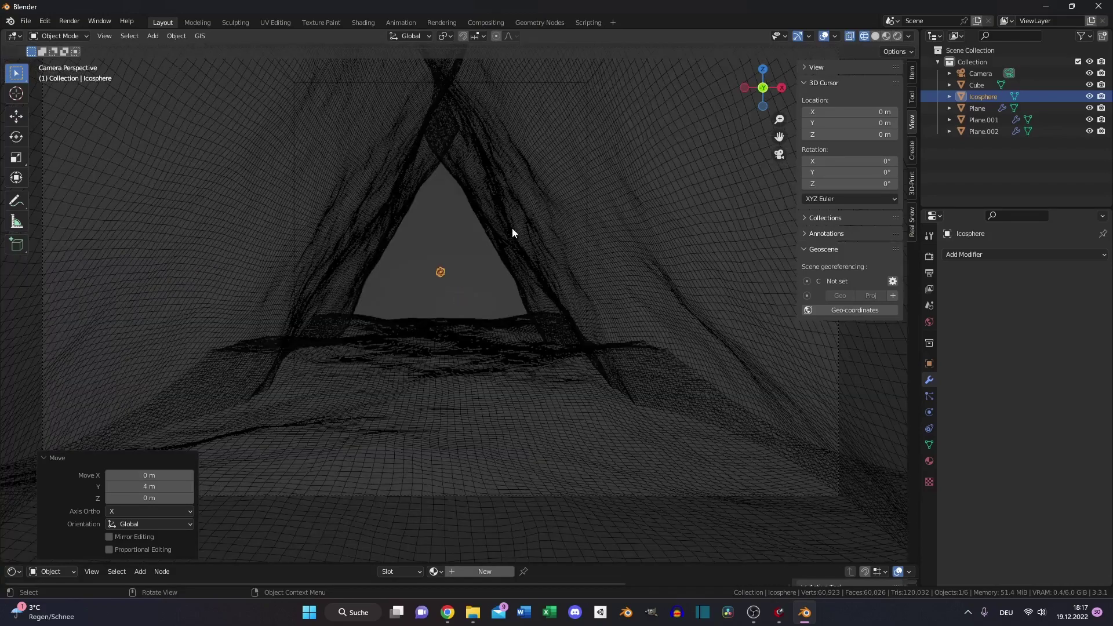
key("z")
left_click(515, 163)
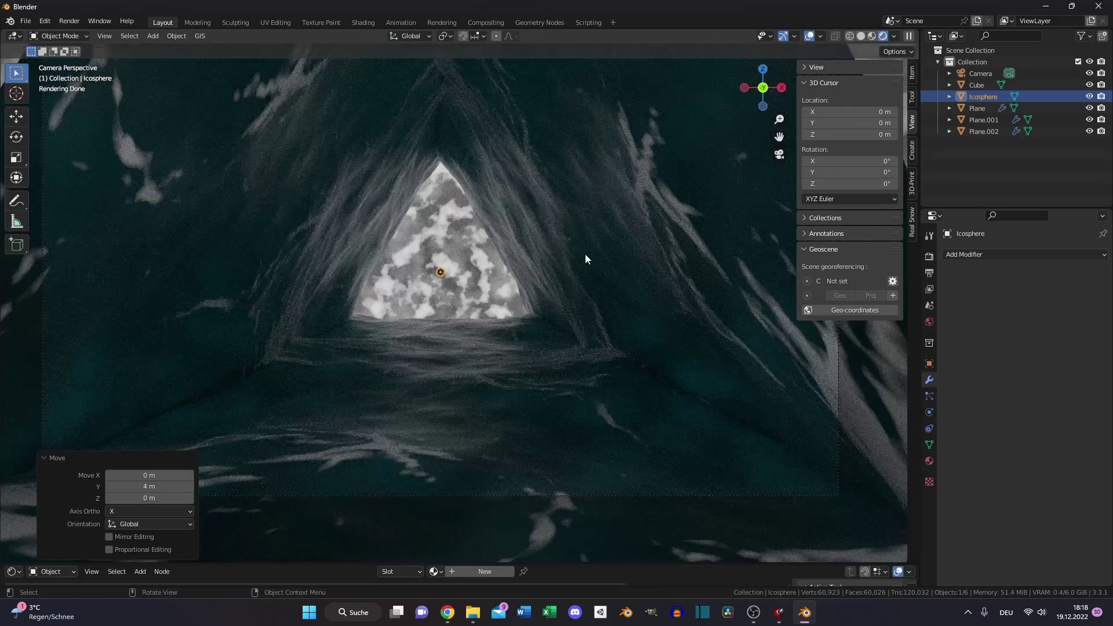
- Copy the hex value of the dark teal Base Color from the right wall's Principled BSDF
left_click(455, 241)
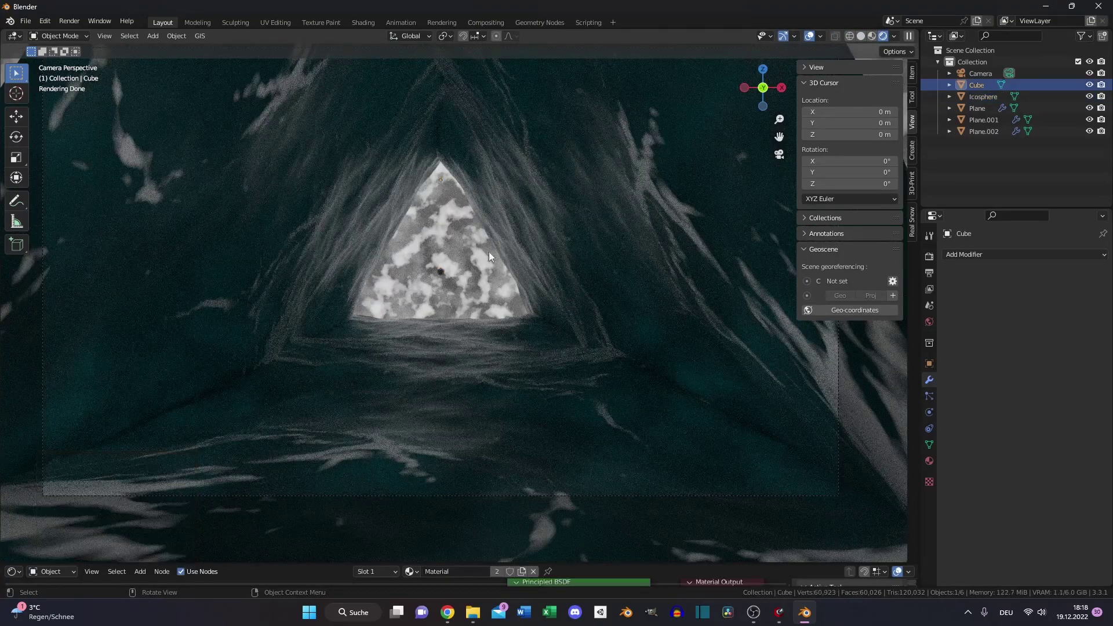
left_click(515, 258)
left_click_drag(552, 563, 551, 316)
middle_click_drag(497, 502, 498, 431)
left_click(449, 455)
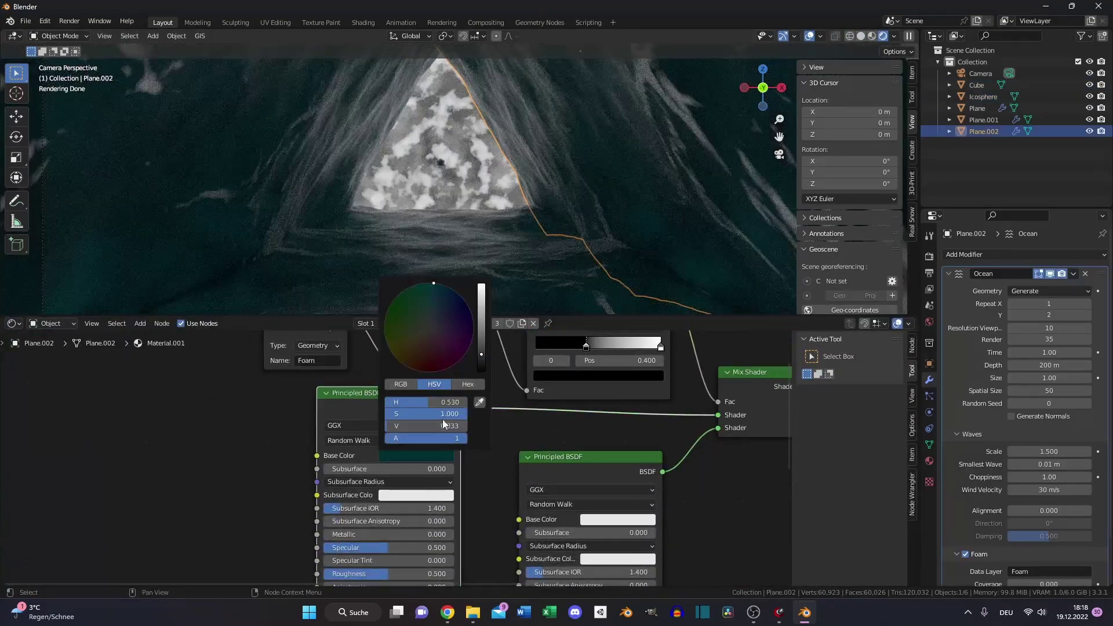
left_click(465, 385)
left_click(439, 402)
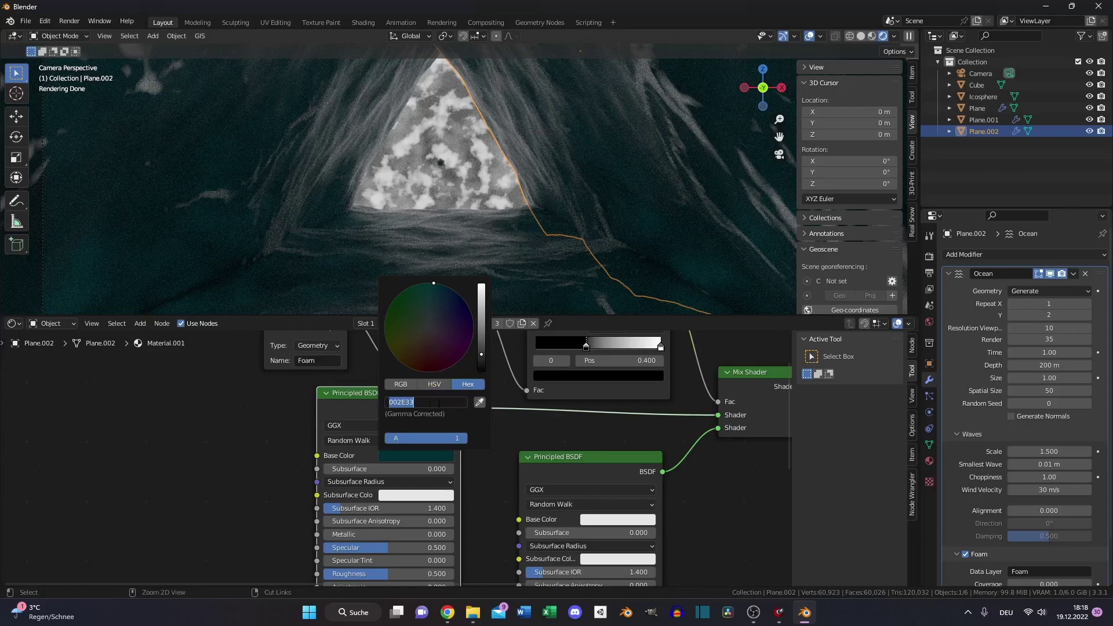
key("ctrl+c")
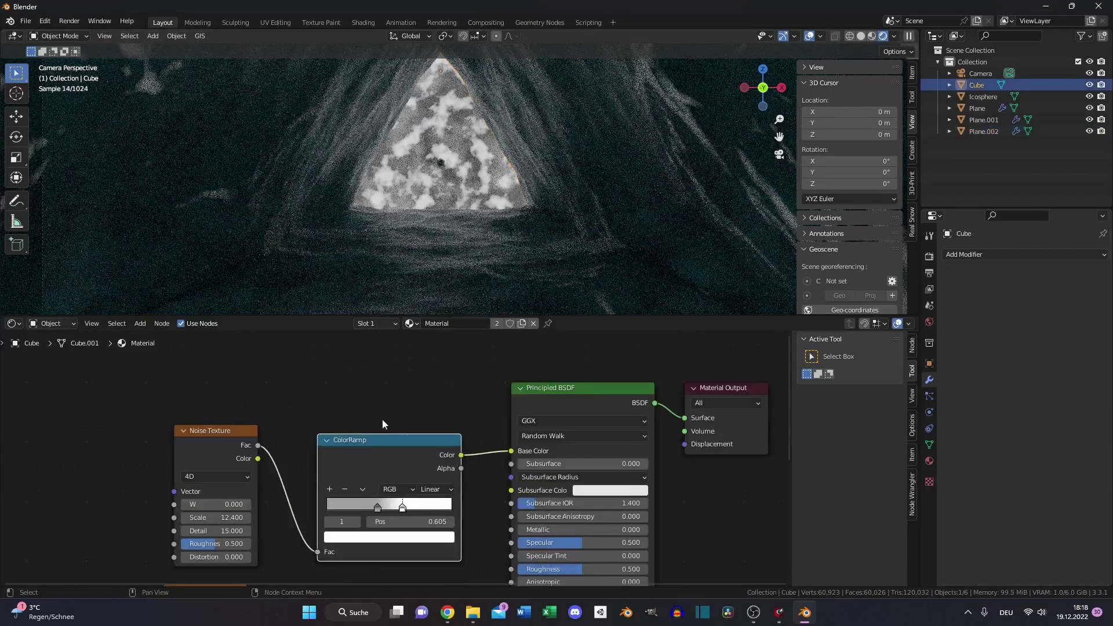
- Set the white stop of the emission ColorRamp in the cube's material to hex 00E6FF
middle_click_drag(359, 422, 393, 345)
middle_click_drag(532, 483, 511, 398)
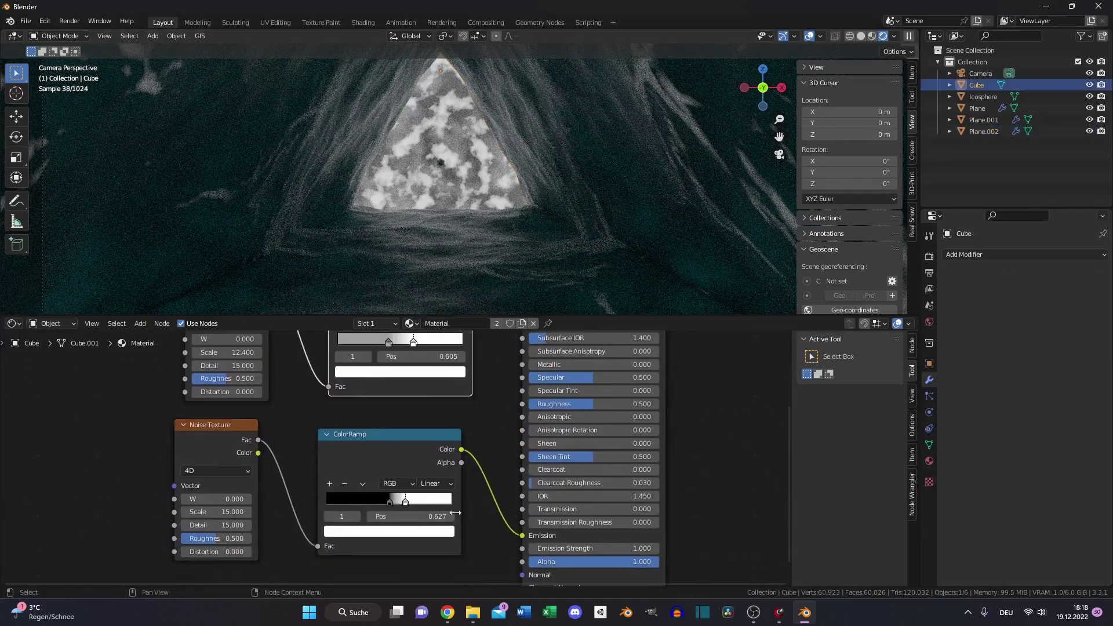
left_click(406, 502)
left_click(405, 531)
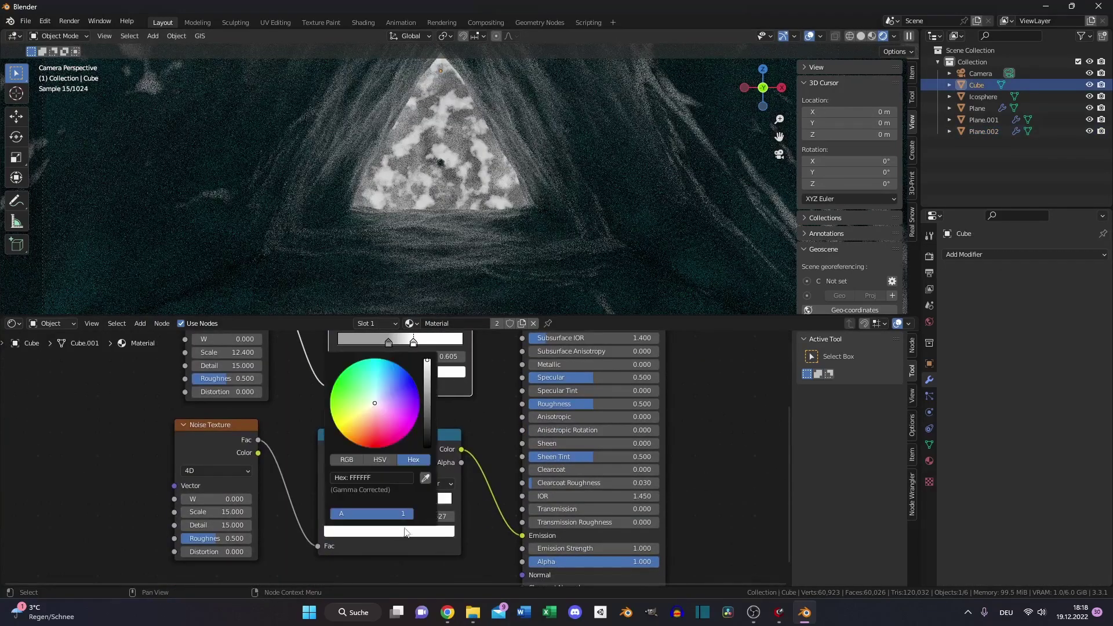
left_click(389, 478)
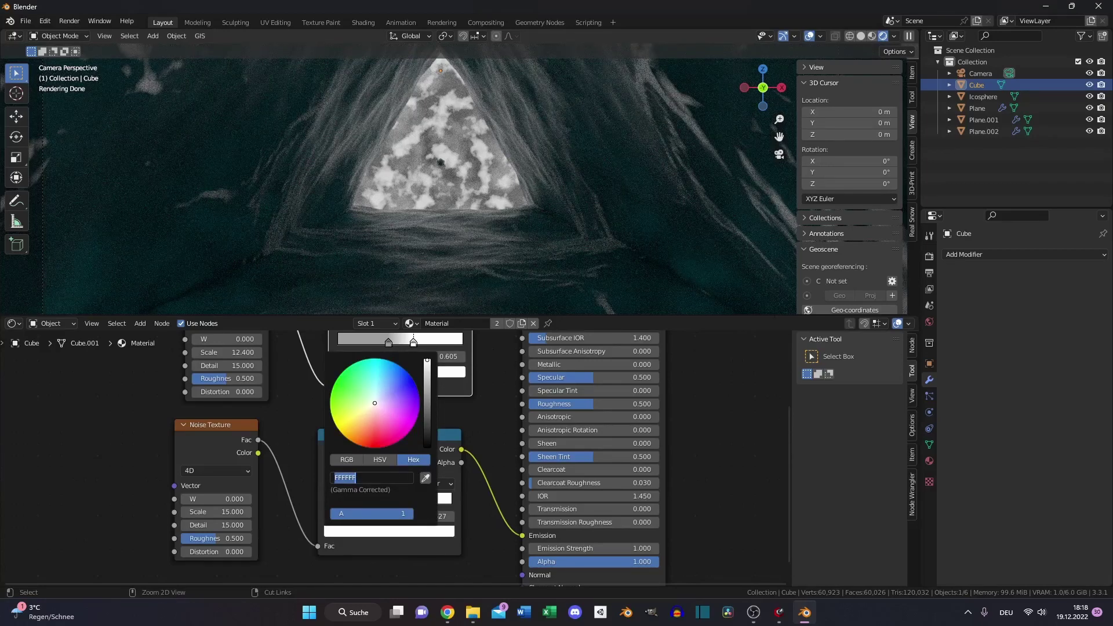
type("00E6FF")
key("Return")
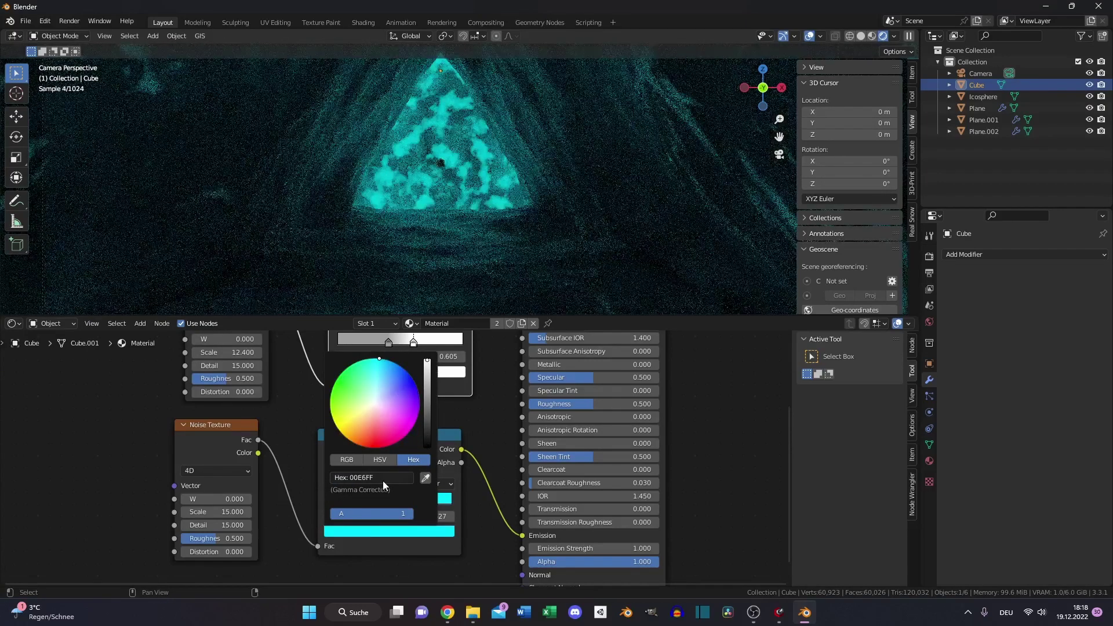
- Reduce the saturation of that emission colour stop to 0.4 and clear the object selection
left_click(379, 459)
left_click_drag(409, 490, 374, 489)
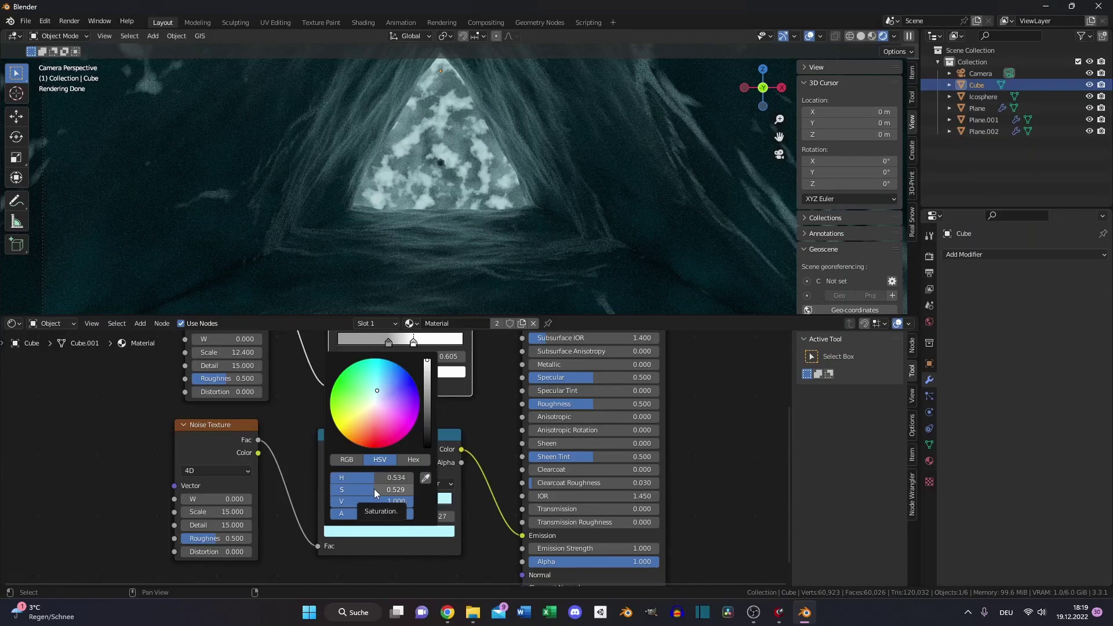
left_click(374, 489)
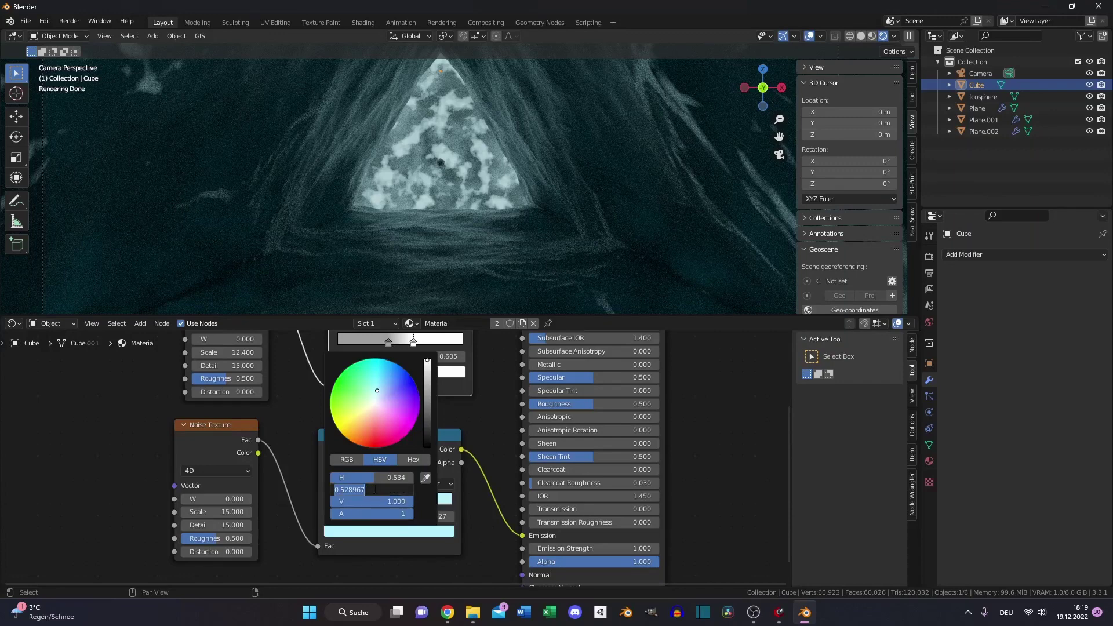
type("0.4")
key("Return")
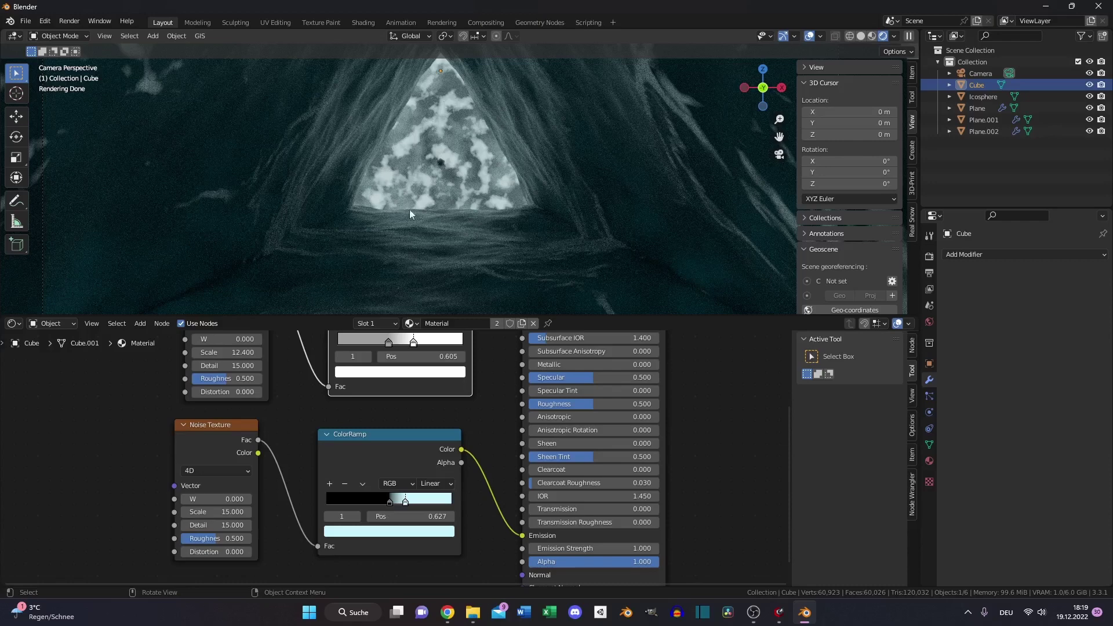
key("alt+a")
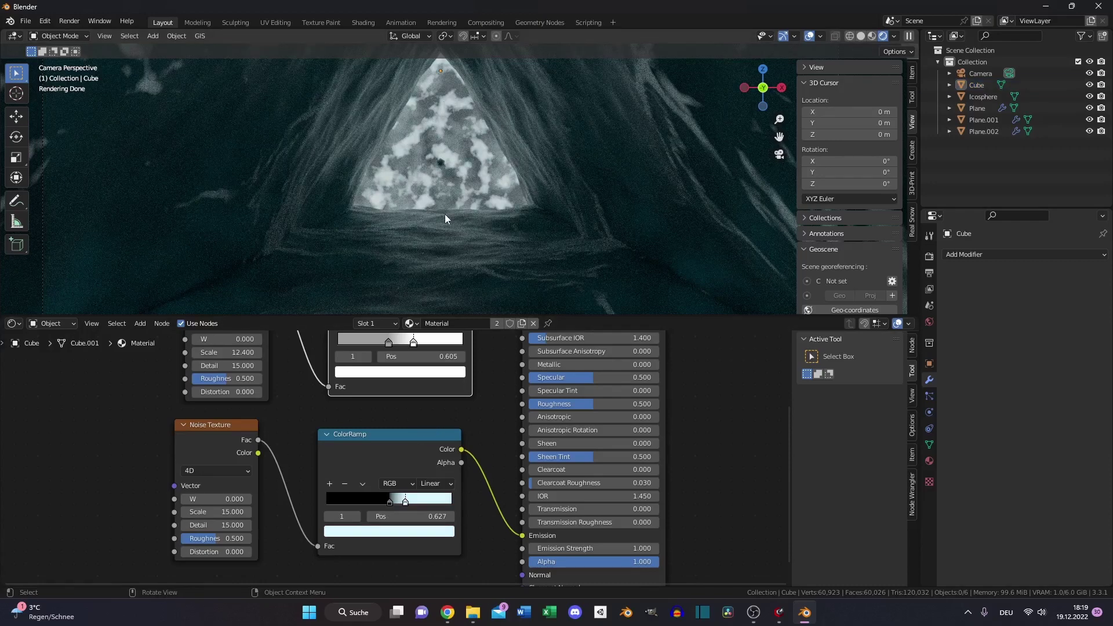
- Resize the ico sphere and move it about 9.82 m down and 0.82 m along X, partly sunk into the tunnel floor
left_click(440, 166)
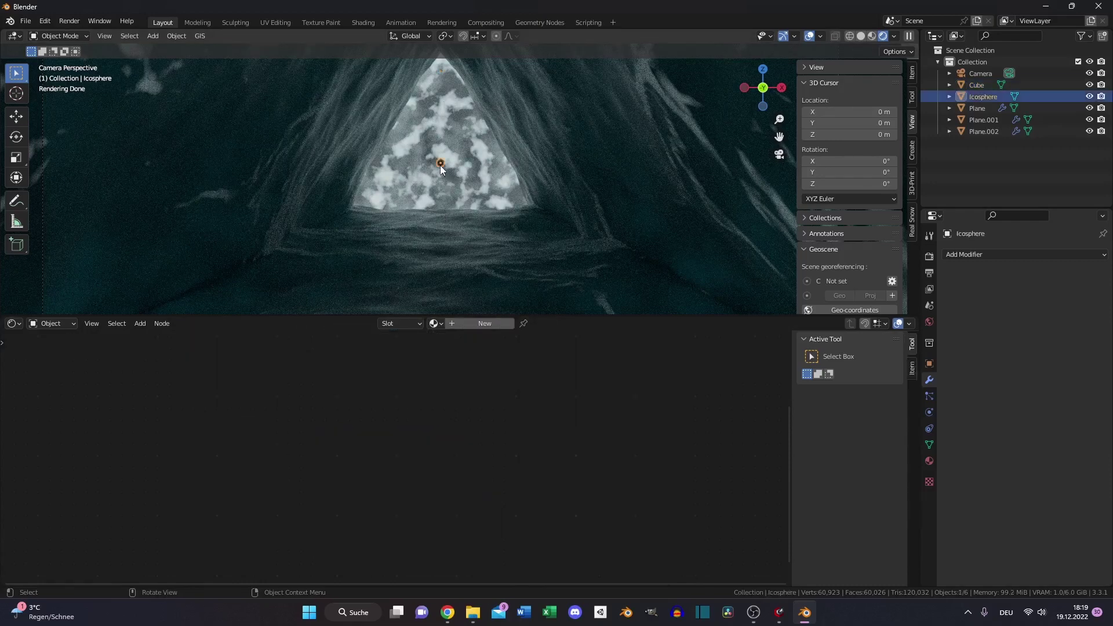
key("s")
left_click(550, 184)
key("g")
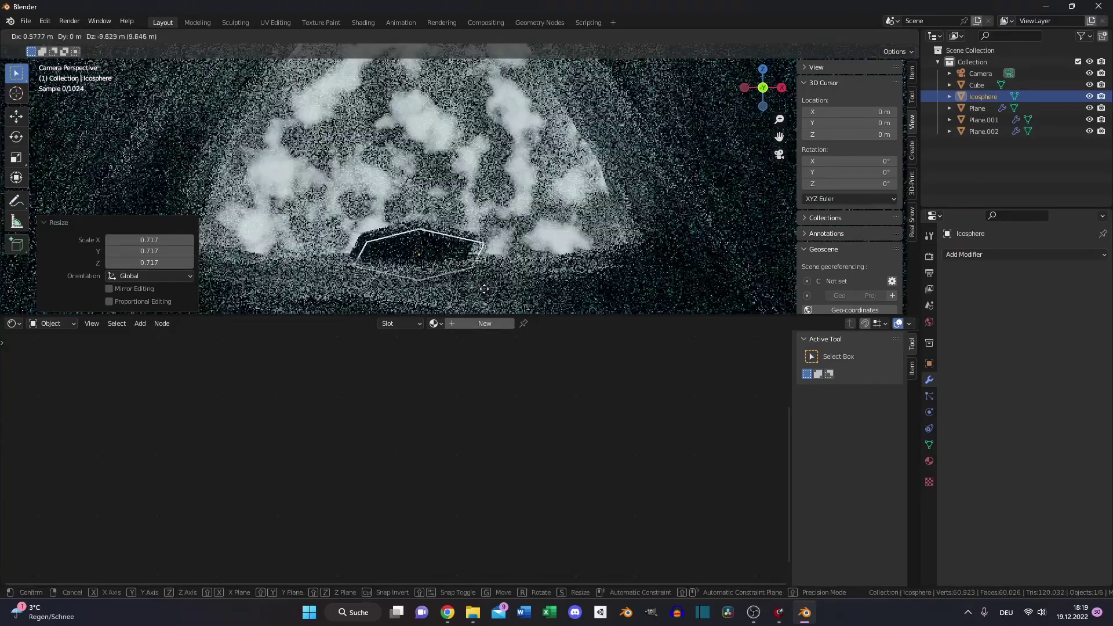
left_click(487, 290)
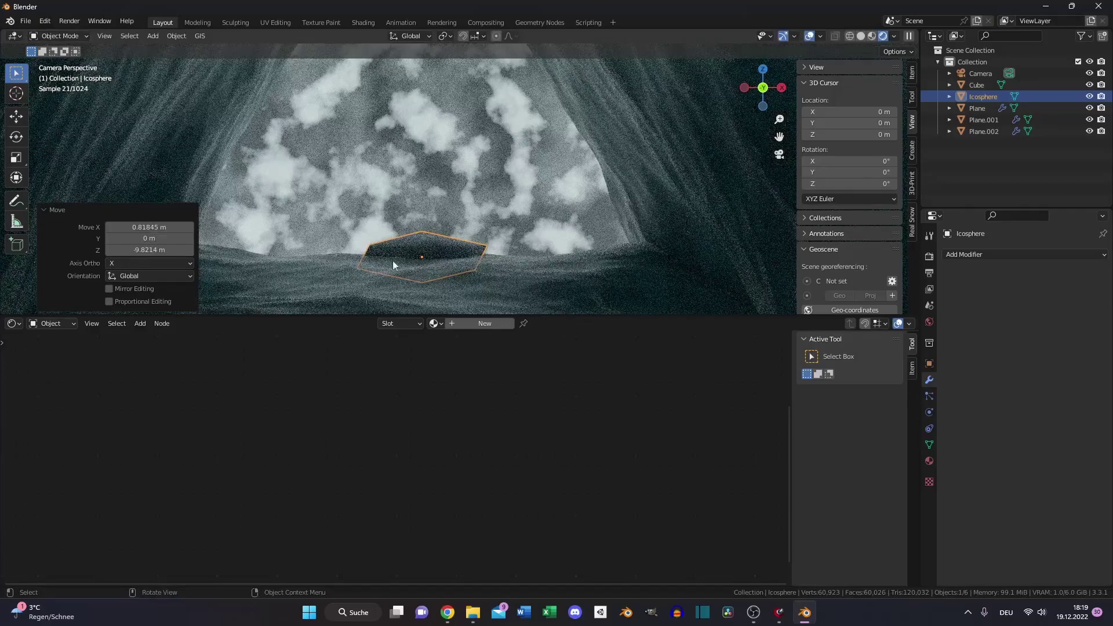
middle_click_drag(393, 261, 422, 225, "shift")
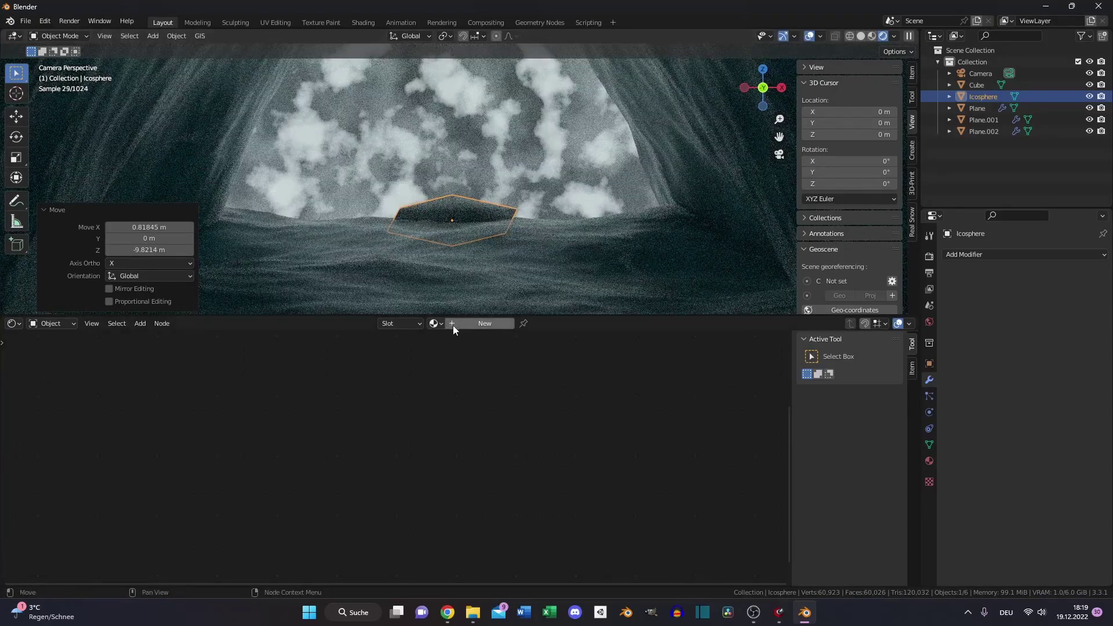
- Create a new material for the ico sphere and add a Gradient Texture node to it
left_click(454, 325)
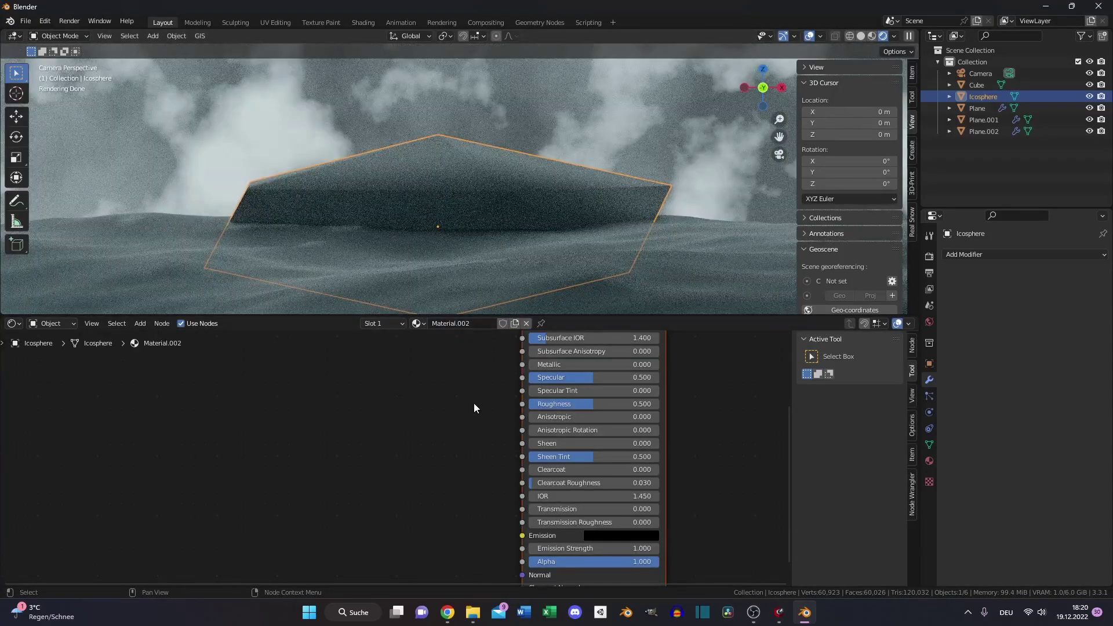
middle_click_drag(348, 350, 328, 460)
key("shift+a")
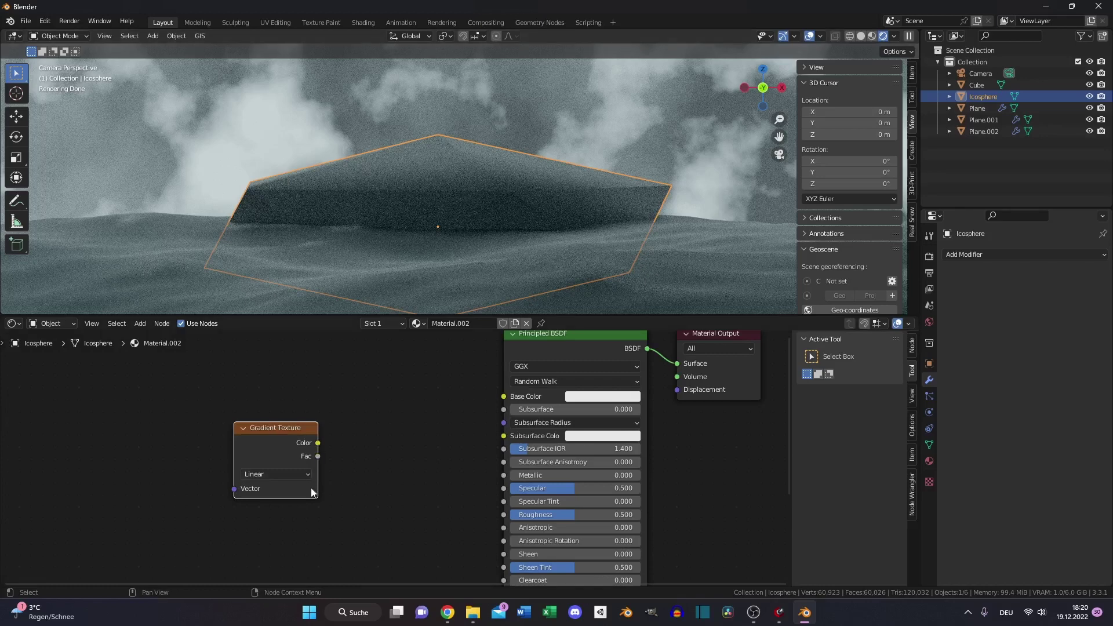
- Add a Texture Coordinate node ahead of the Gradient Texture
key("shift+a")
left_click(141, 432)
type("coo")
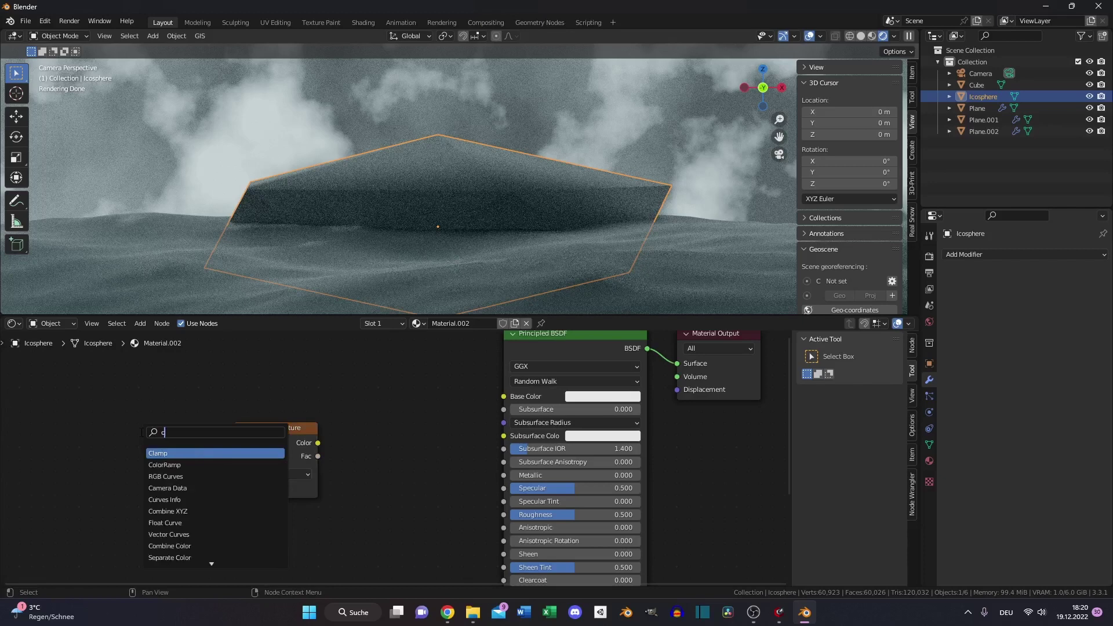
left_click(165, 453)
left_click(56, 391)
- Add a Mapping node and link the Object coordinates through it into the Gradient Texture's Vector
key("shift+a")
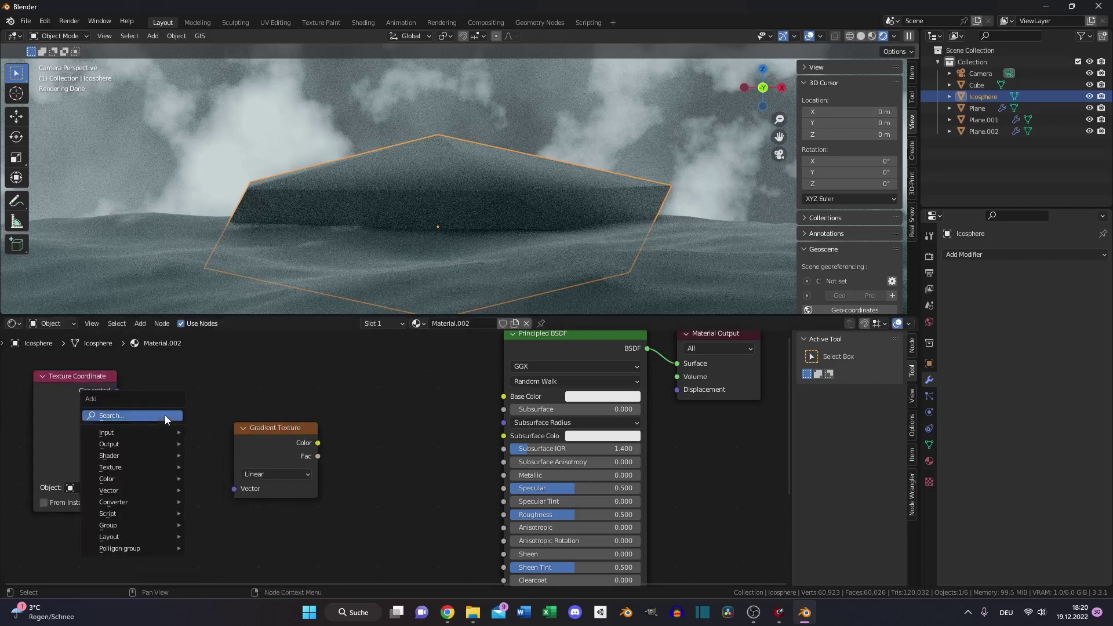
left_click(165, 415)
type("mapp")
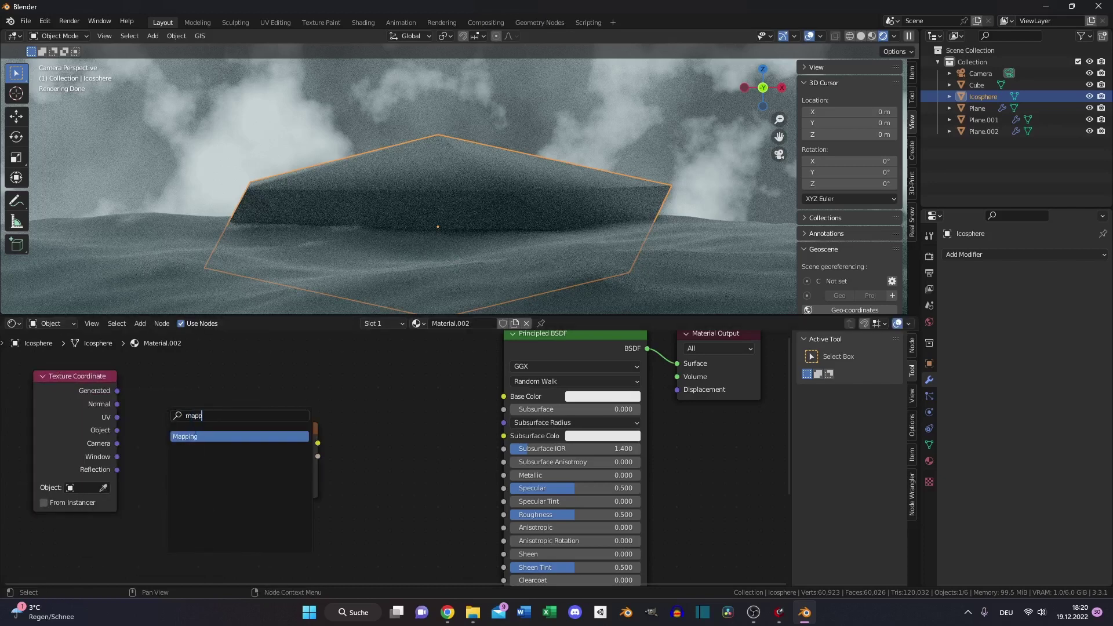
key("Return")
left_click(169, 394)
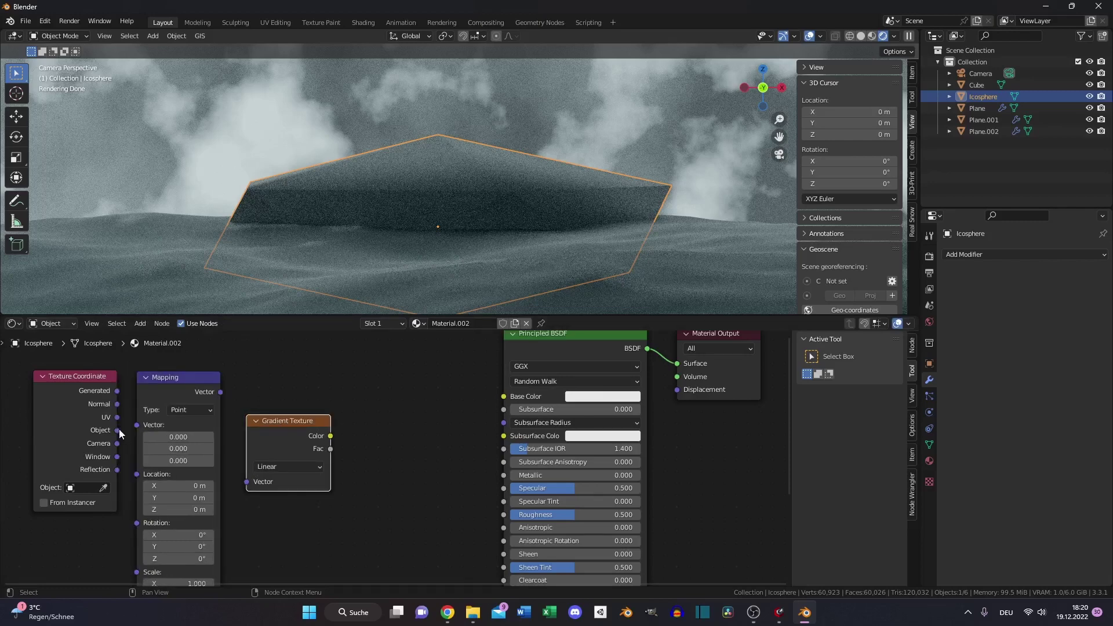
left_click_drag(117, 430, 136, 425)
left_click_drag(220, 391, 246, 482)
- Add a ColorRamp driven by the Gradient Texture's Color and link its Color to the Principled BSDF's Base Color
key("shift+a")
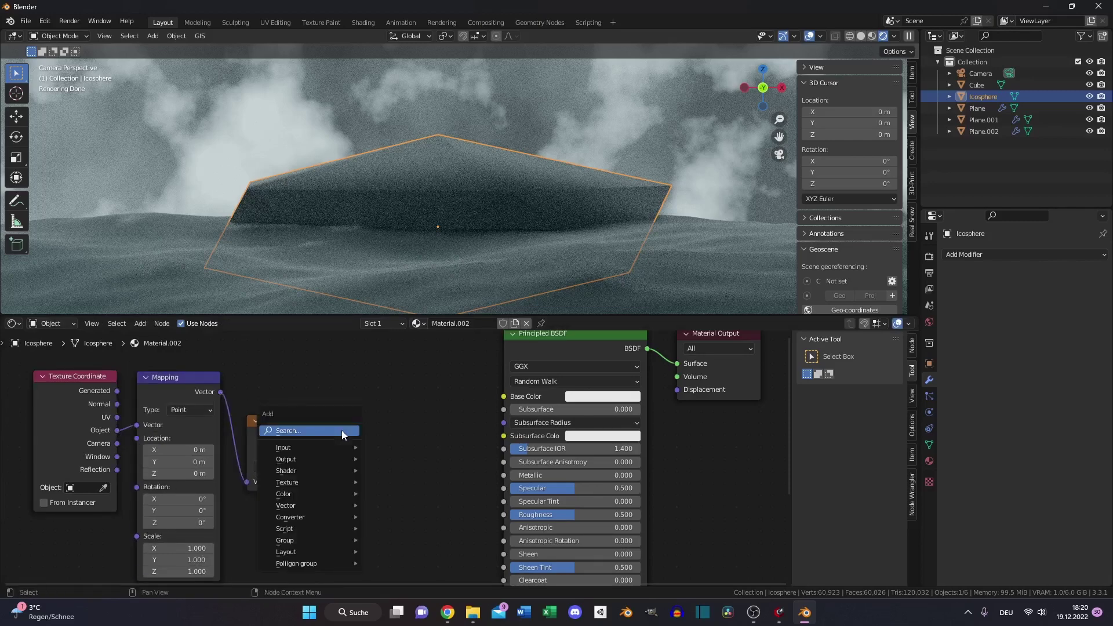
type("col")
left_click(387, 452)
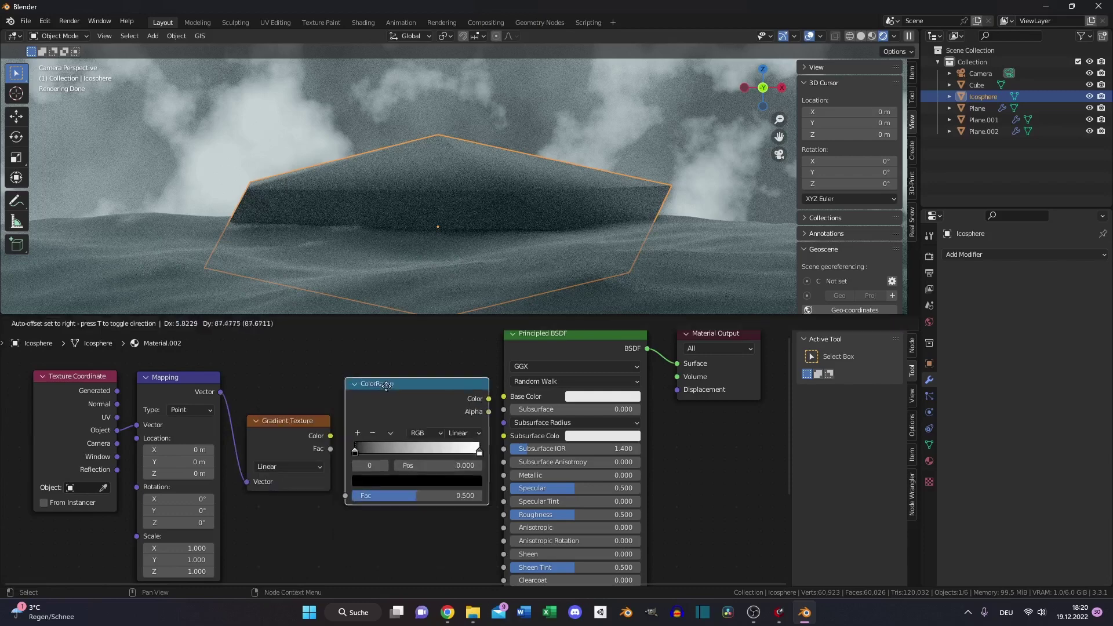
left_click(394, 352)
left_click_drag(330, 436, 356, 461)
left_click_drag(473, 376, 433, 391)
left_click_drag(459, 380, 504, 397)
left_click_drag(416, 358, 444, 360)
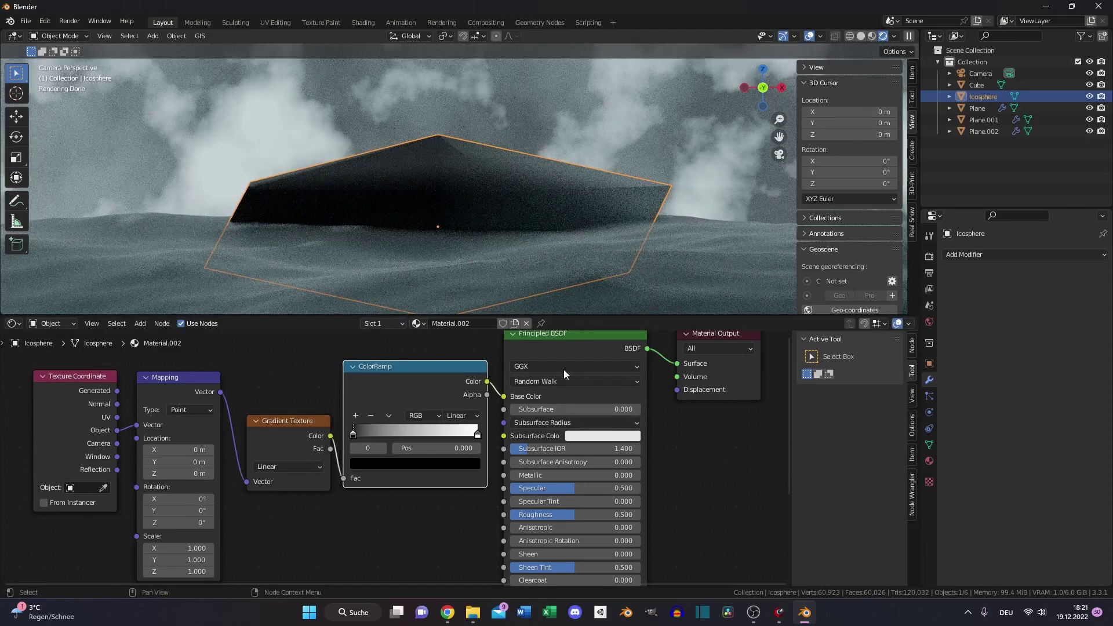
- Replace the Principled BSDF with a Principled Volume, linking the ColorRamp's Color to Density and the shader to the Material Output's Volume
left_click(559, 349)
key("x")
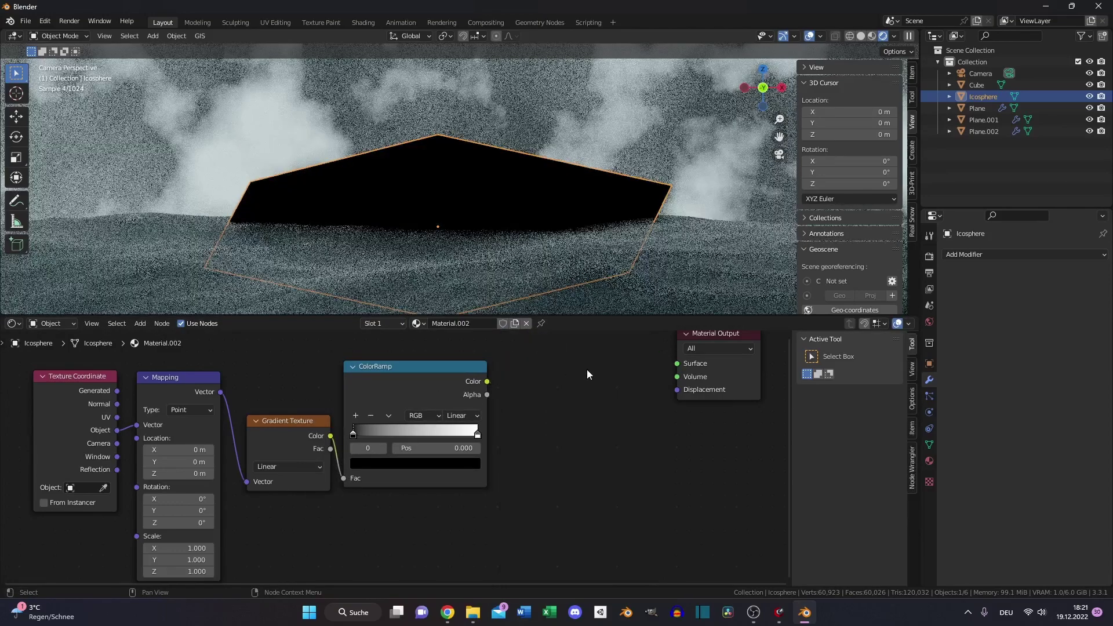
key("shift+a")
left_click(587, 370)
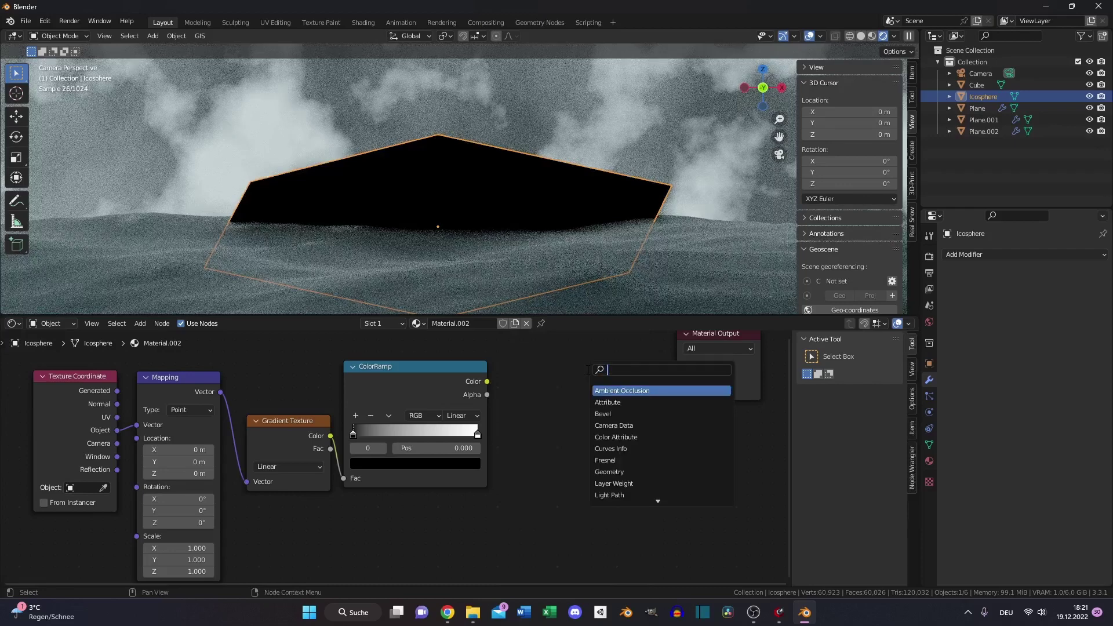
type("vol")
left_click(631, 413)
left_click(554, 369)
left_click_drag(487, 381, 513, 385)
left_click_drag(654, 344, 677, 377)
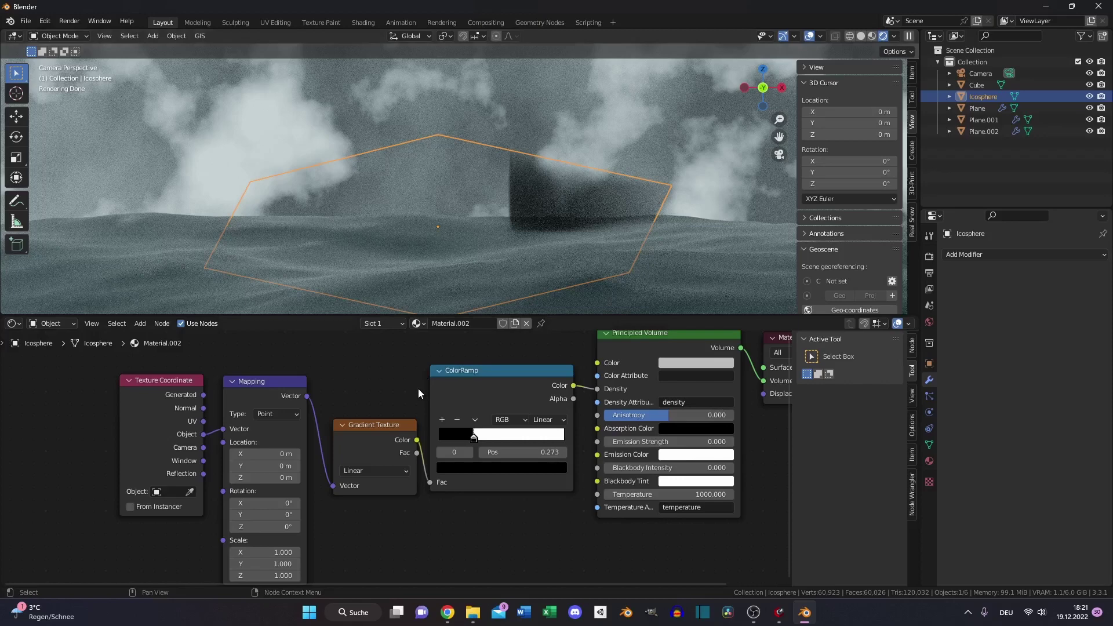
- Add a Noise Texture node beneath the Texture Coordinate node
key("shift+a")
left_click(194, 449)
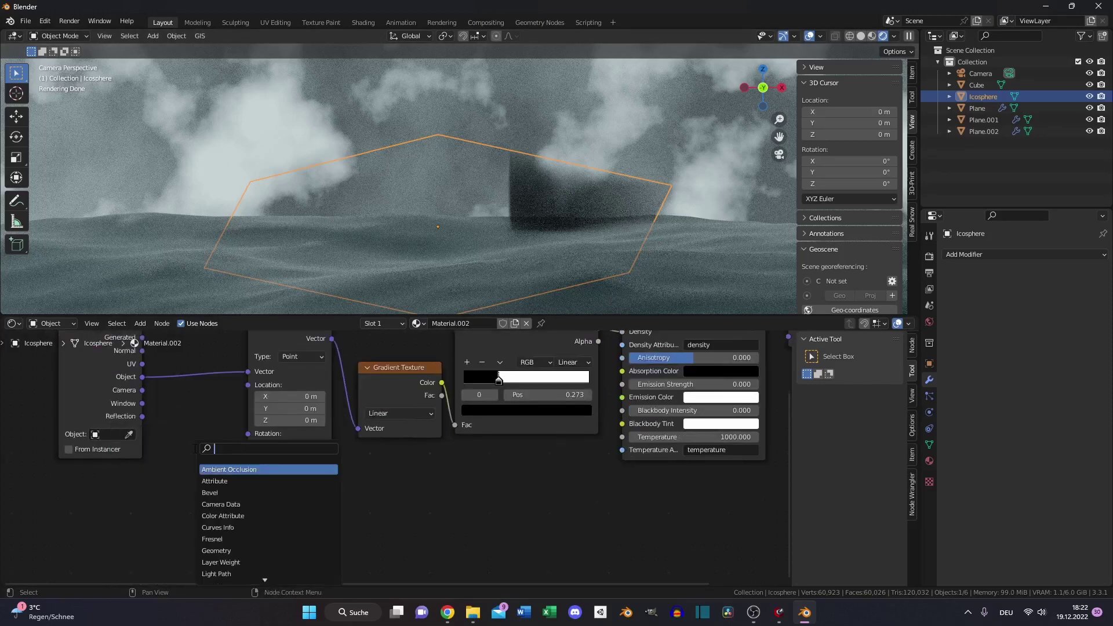
type("noi")
left_click(231, 481)
- Insert a Vector Math Add node ahead of the Mapping node, combining the Object coordinates with the Noise Texture's Color
key("shift+a")
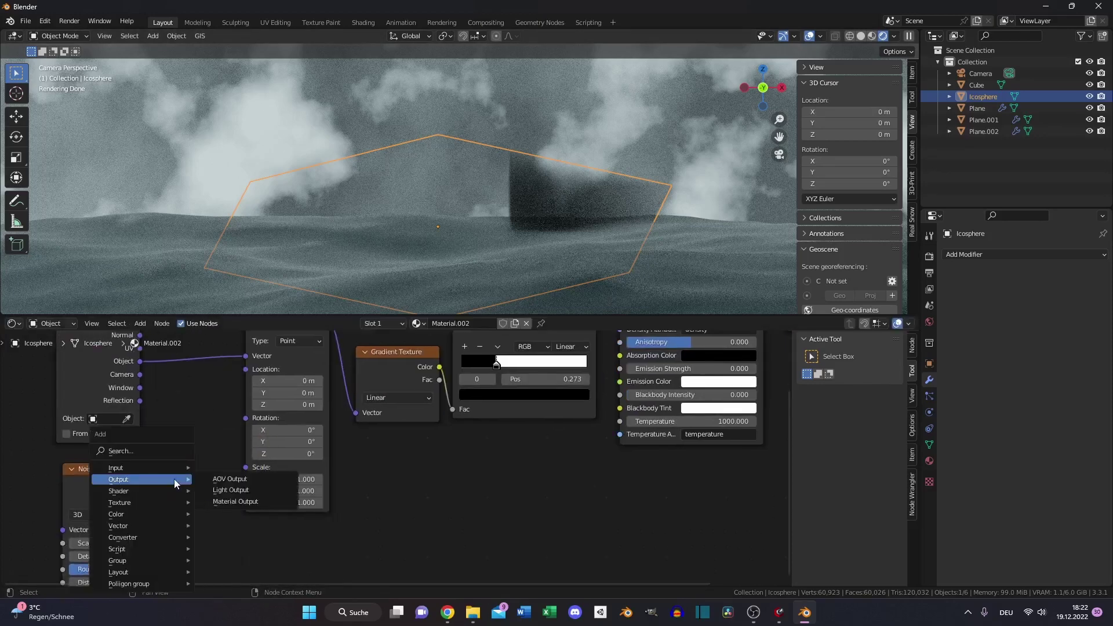
type("s")
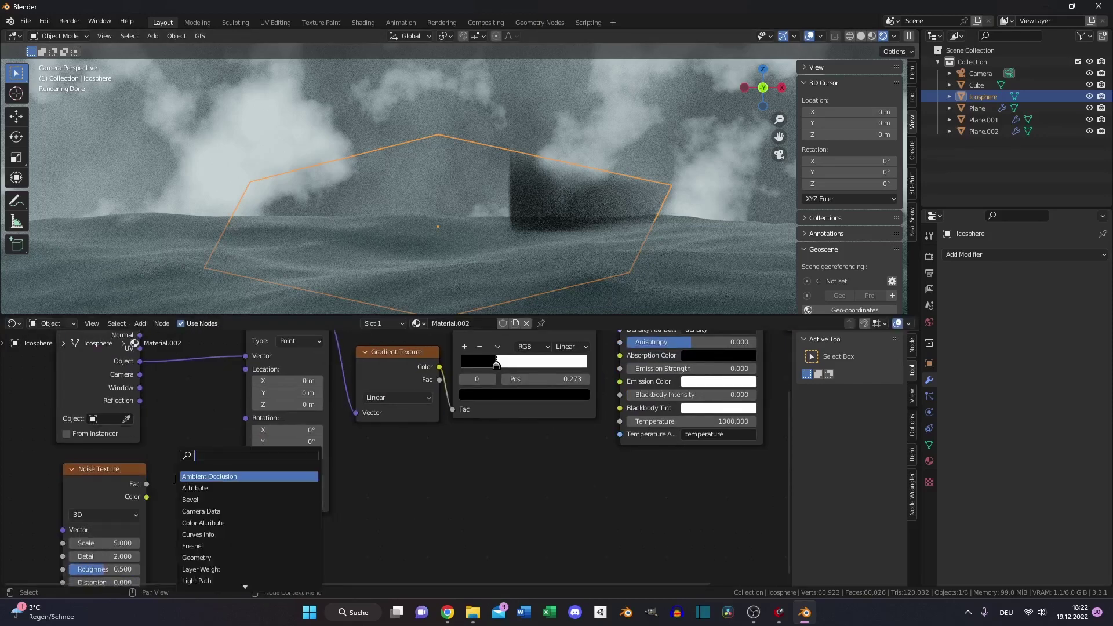
type("vect")
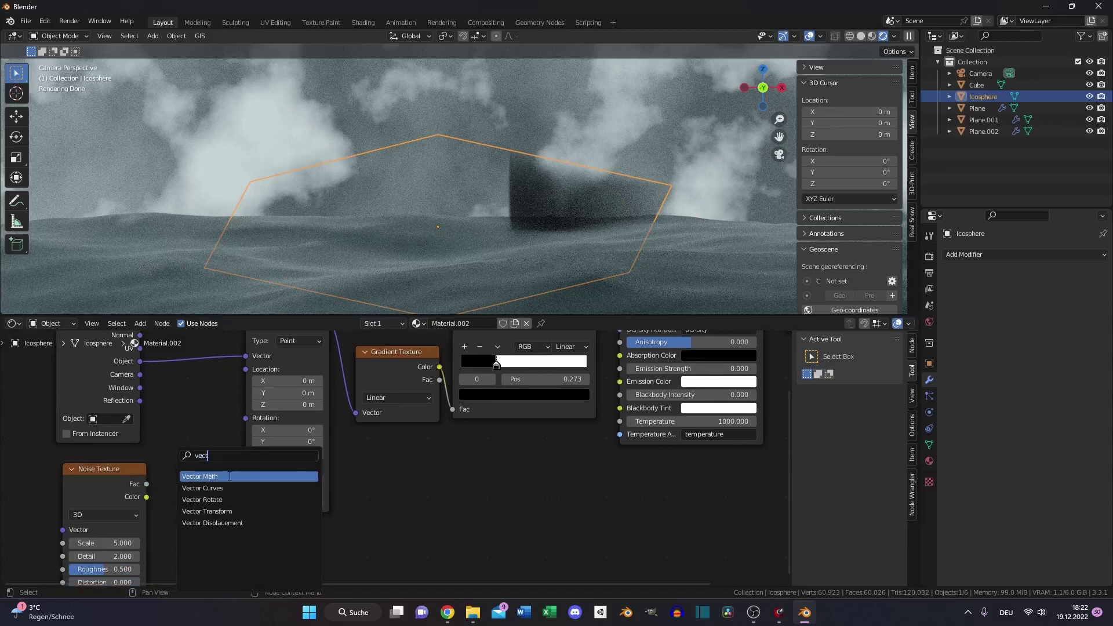
left_click(230, 476)
left_click(203, 383)
left_click_drag(111, 472, 157, 487)
left_click_drag(185, 401, 189, 365)
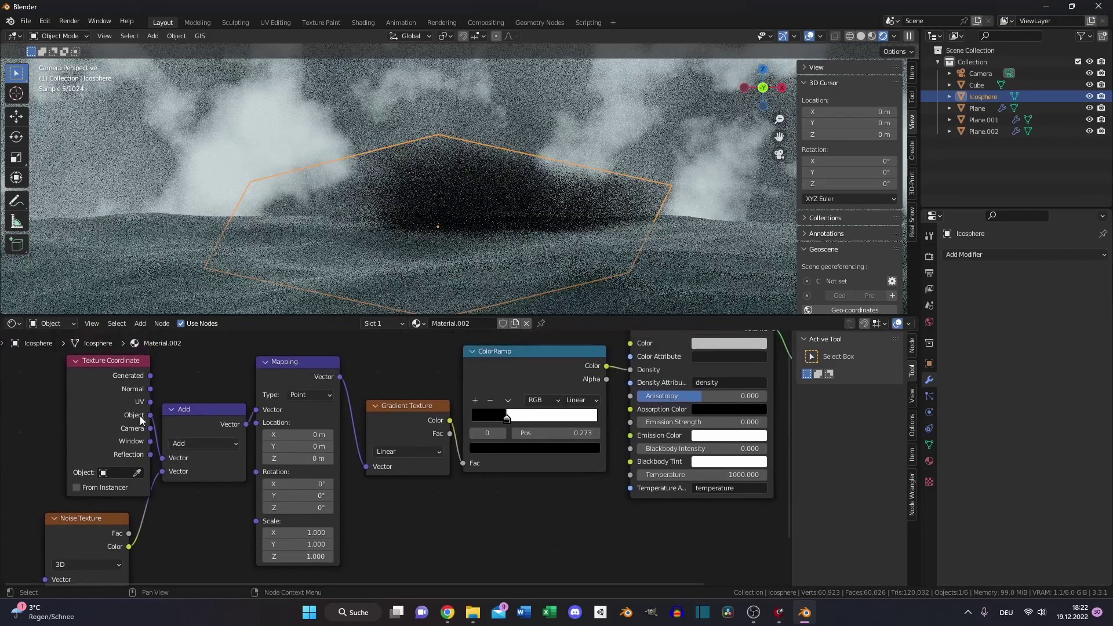
- Set the Noise Texture's dimensions to 4D
middle_click_drag(332, 407, 321, 397)
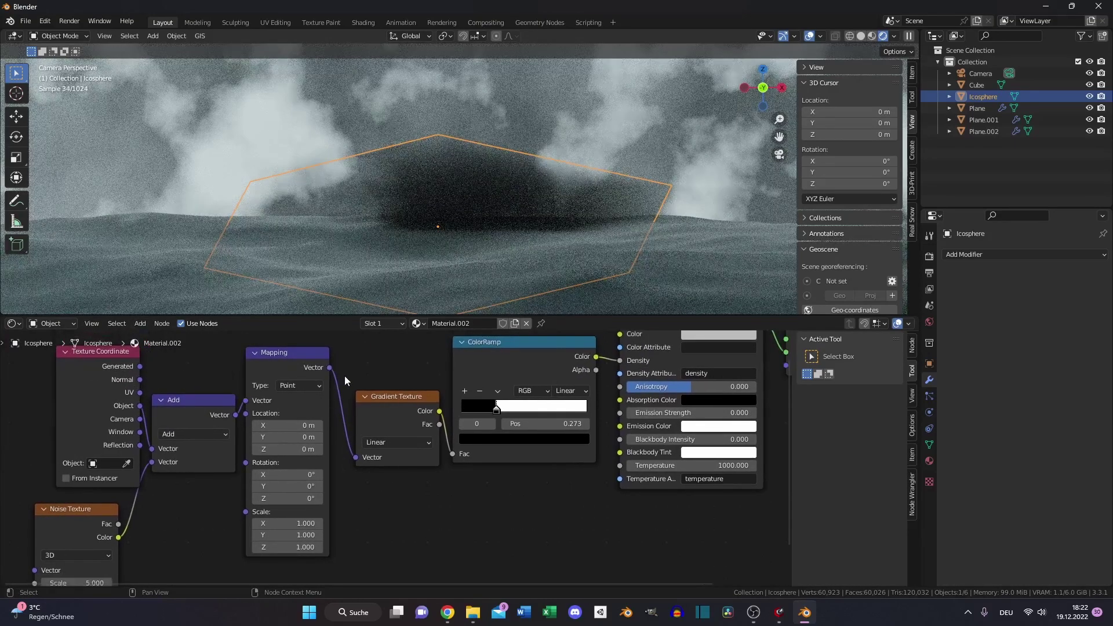
middle_click_drag(72, 555, 168, 412)
left_click(169, 412)
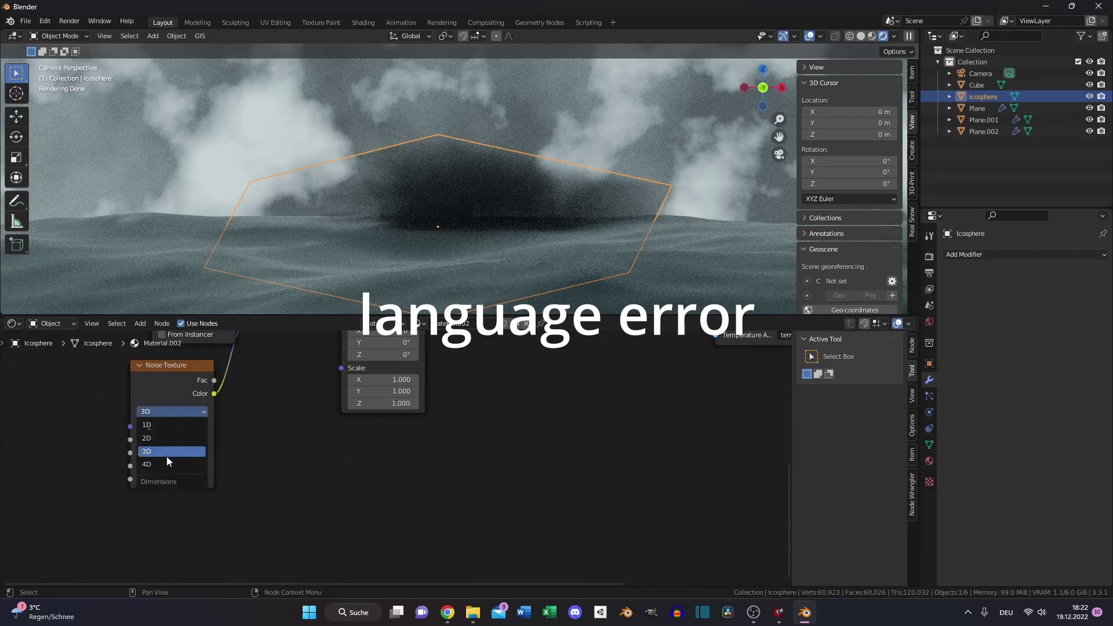
left_click(166, 457)
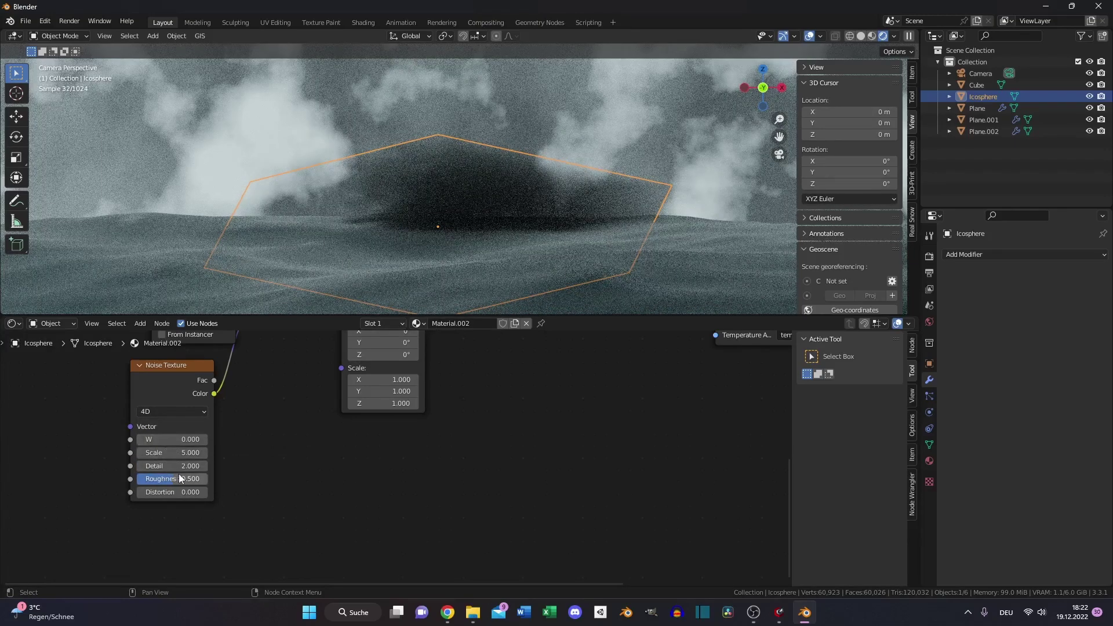
left_click_drag(191, 461, 261, 453)
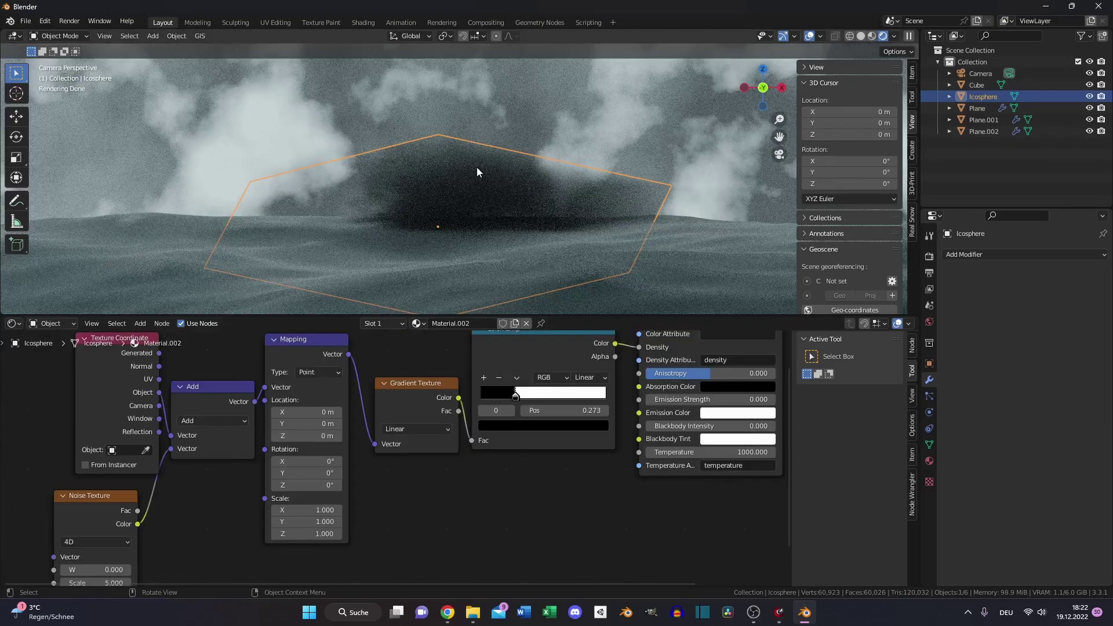
- Set the Gradient Texture to Spherical and the Mapping node to location -1 m and scale 2.000 on all axes
key("KP_0")
middle_click_drag(477, 167, 451, 203)
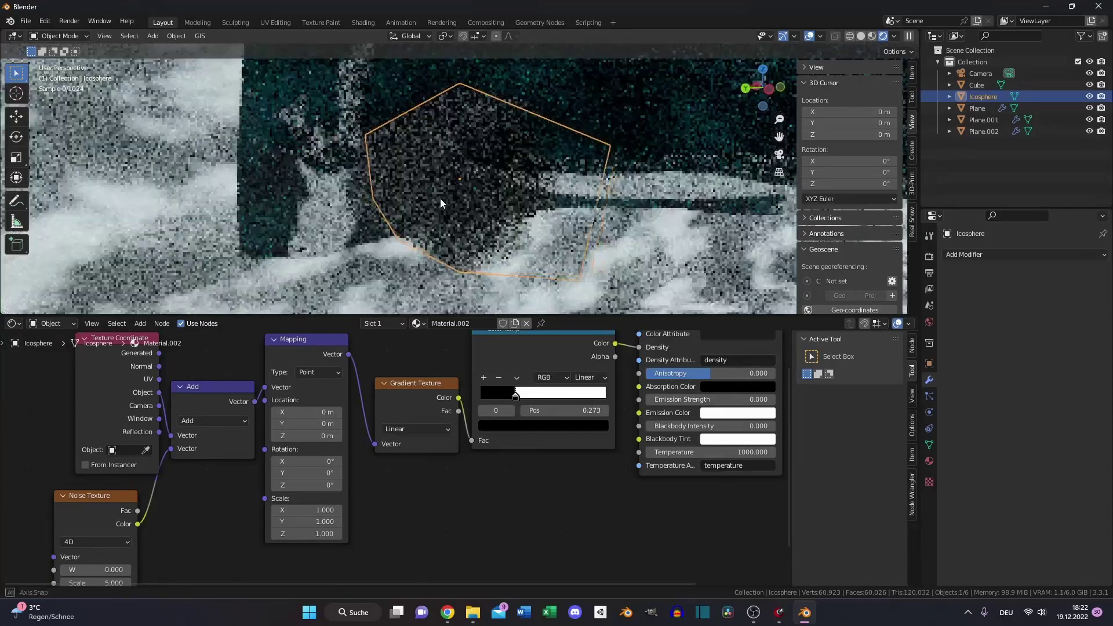
left_click(416, 429)
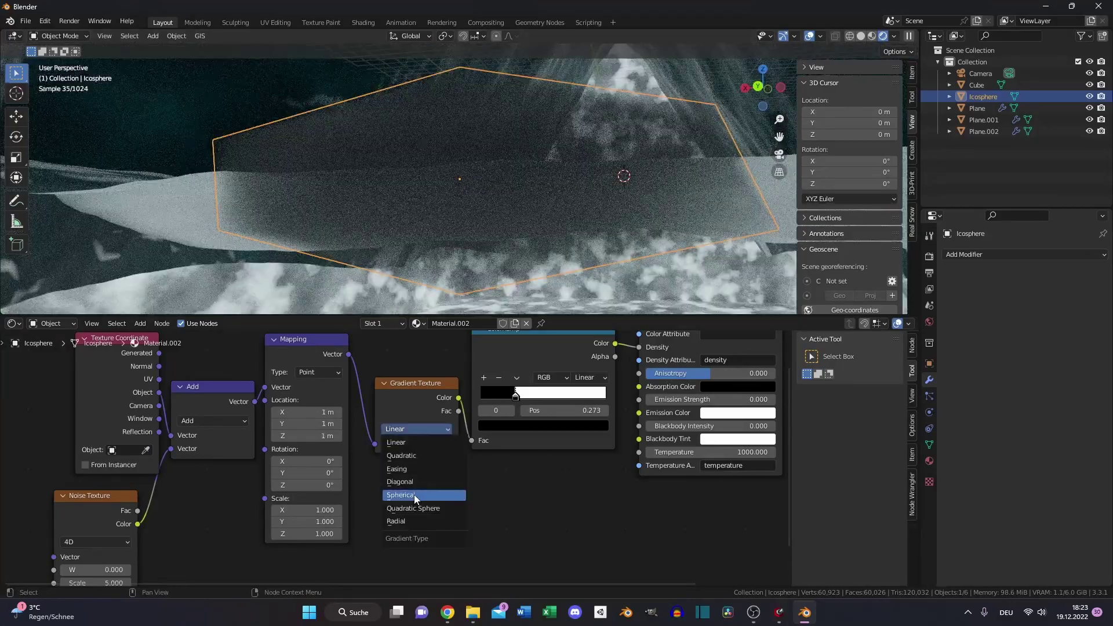
left_click(413, 495)
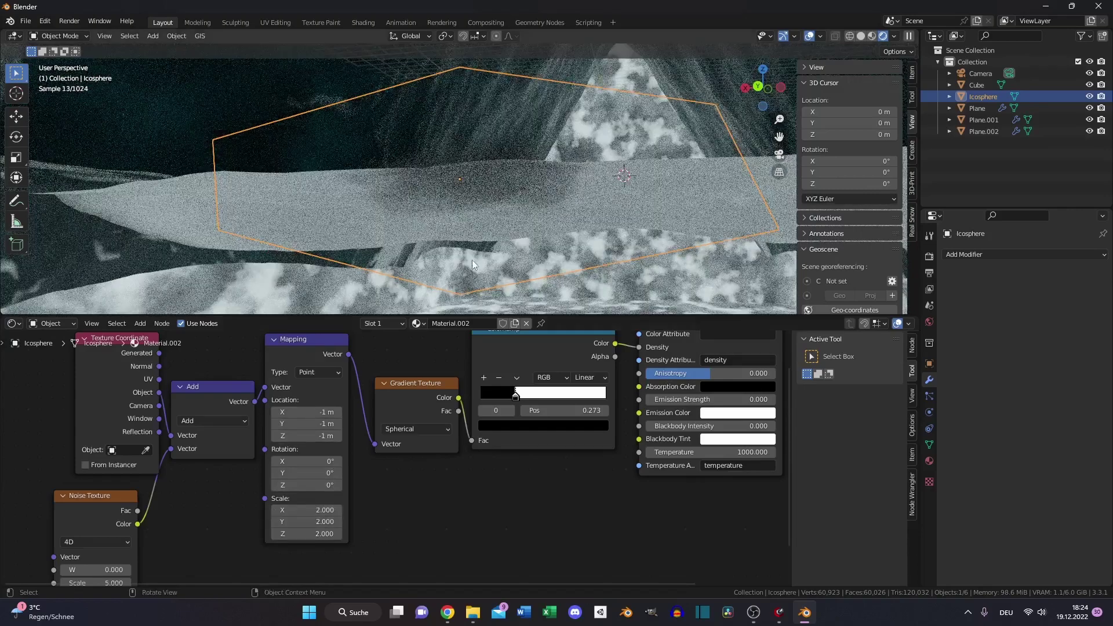
middle_click_drag(472, 260, 525, 207)
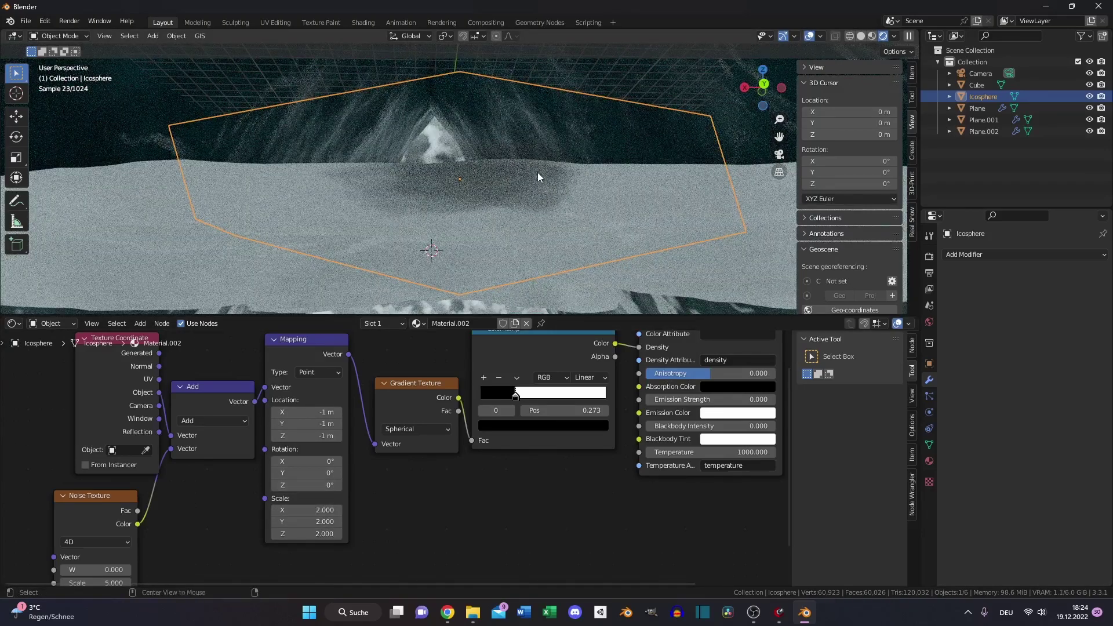
- Insert a Math node between the ColorRamp's Color and the Principled Volume's Density
key("alt+a")
middle_click_drag(530, 503, 232, 592)
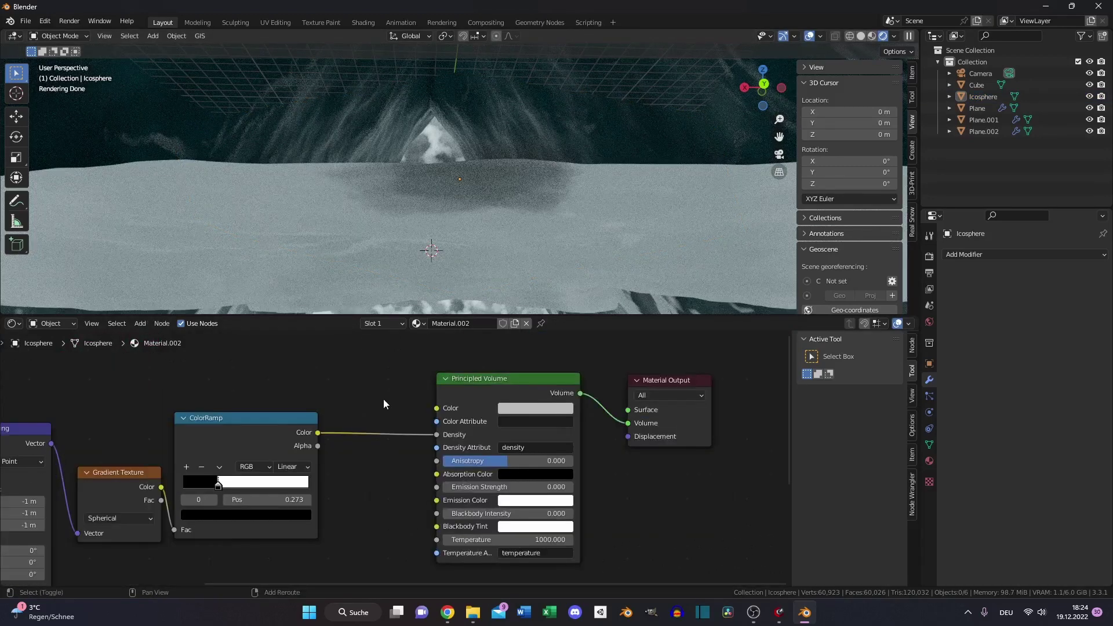
key("shift+a")
left_click(384, 399)
type("math")
left_click(421, 420)
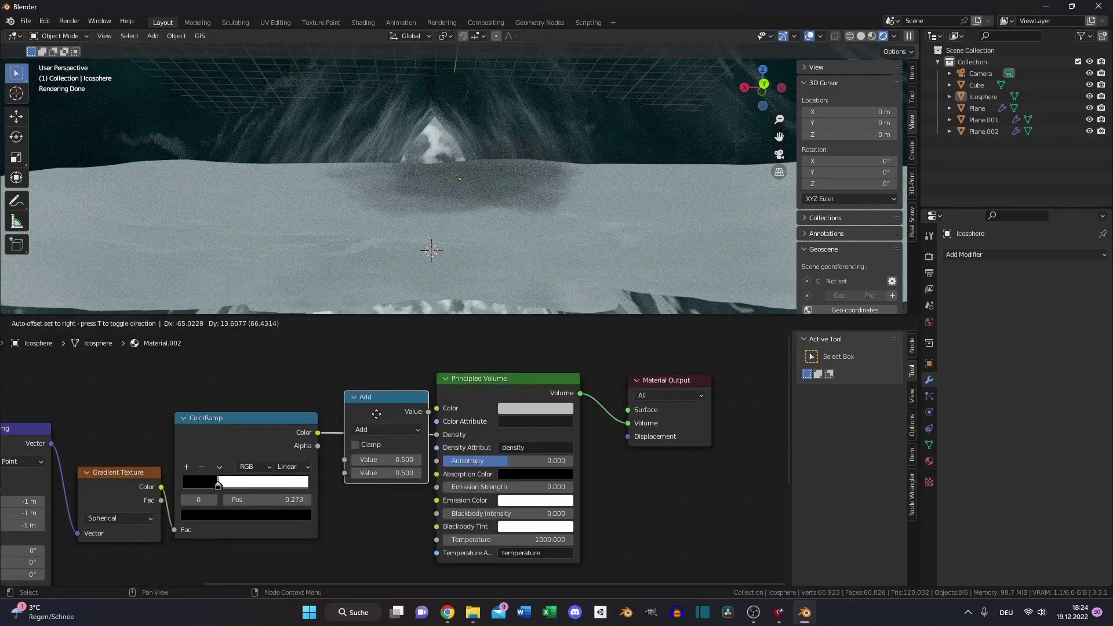
left_click(406, 427)
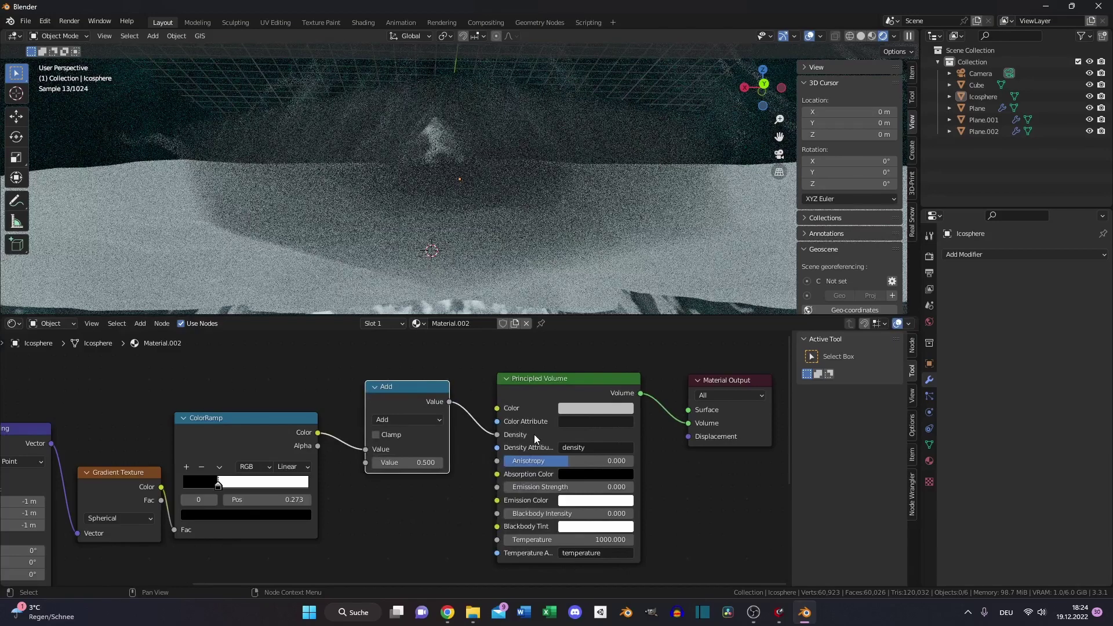
- Change the Math node's operation to Multiply
left_click(405, 422)
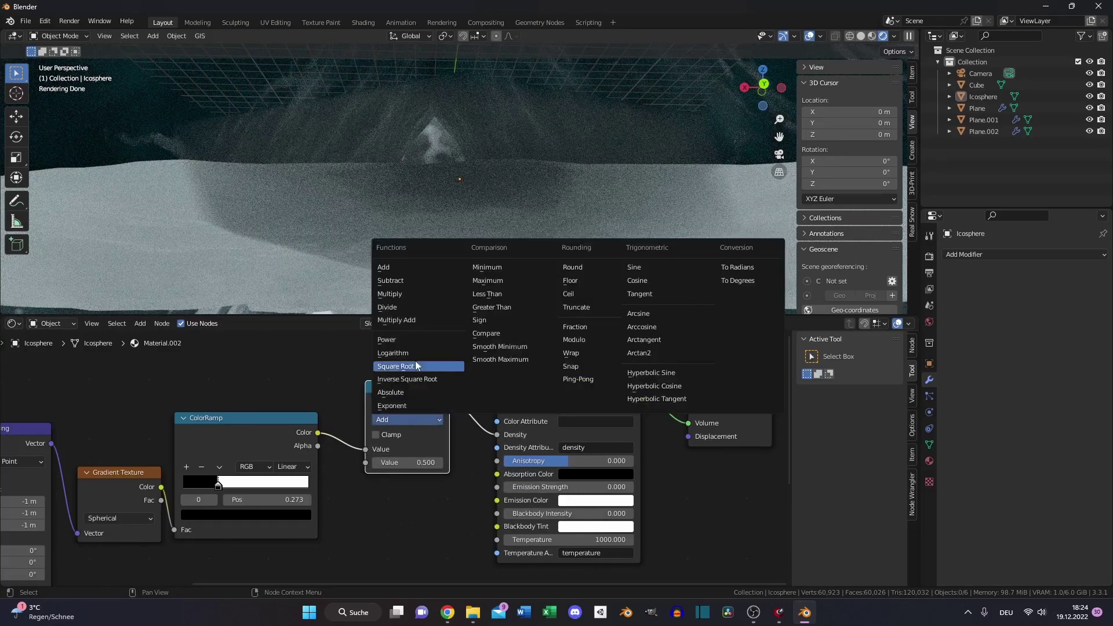
left_click(400, 306)
left_click(401, 417)
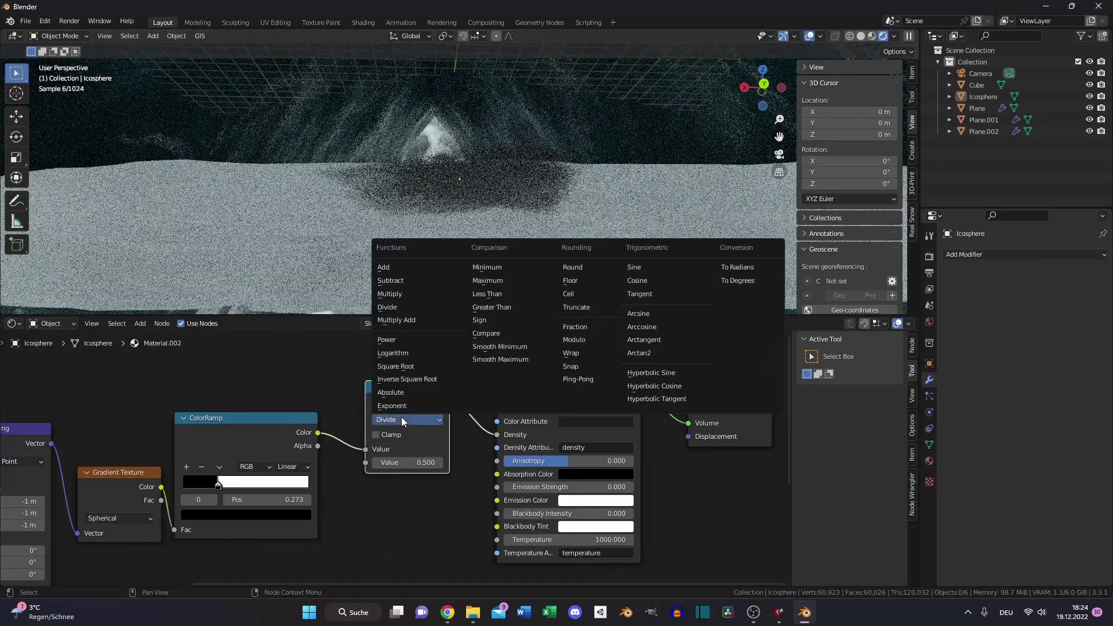
left_click(423, 295)
- Duplicate the Multiply node and link the ColorRamp's Color through the copy into the Principled Volume's Emission Strength
key("shift+d")
left_click(415, 491)
left_click(318, 435)
left_click_drag(317, 434, 366, 558)
left_click_drag(365, 427, 365, 440)
middle_click_drag(446, 502, 423, 483)
left_click_drag(418, 479, 474, 445)
- Set the Principled Volume's Color to white and its Emission Color to a light cyan
key("KP_0")
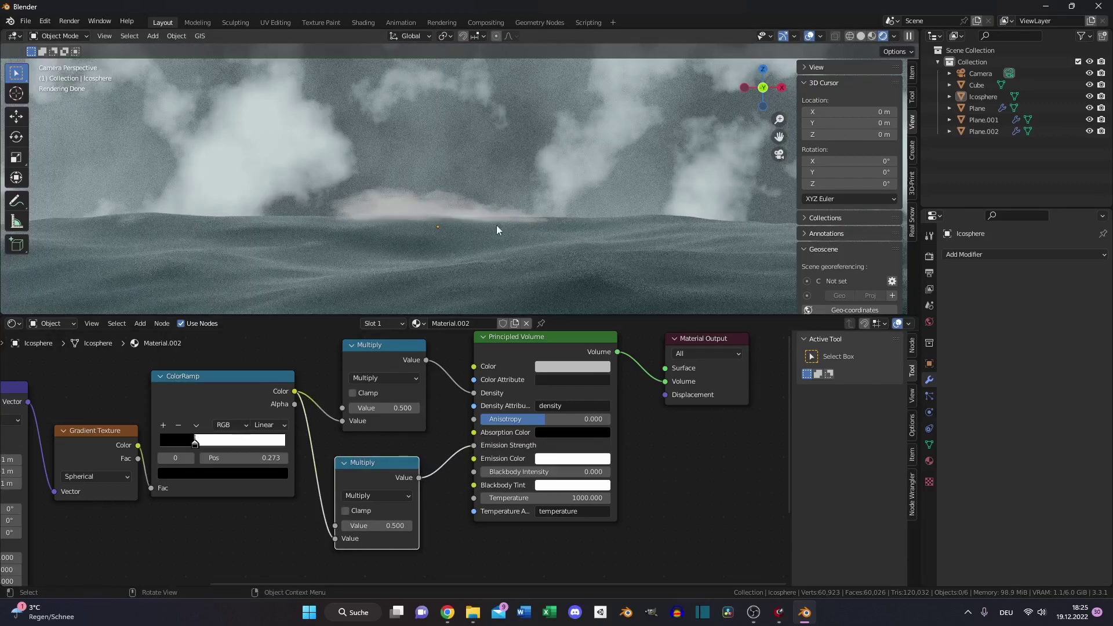
scroll(496, 225, "down", 2)
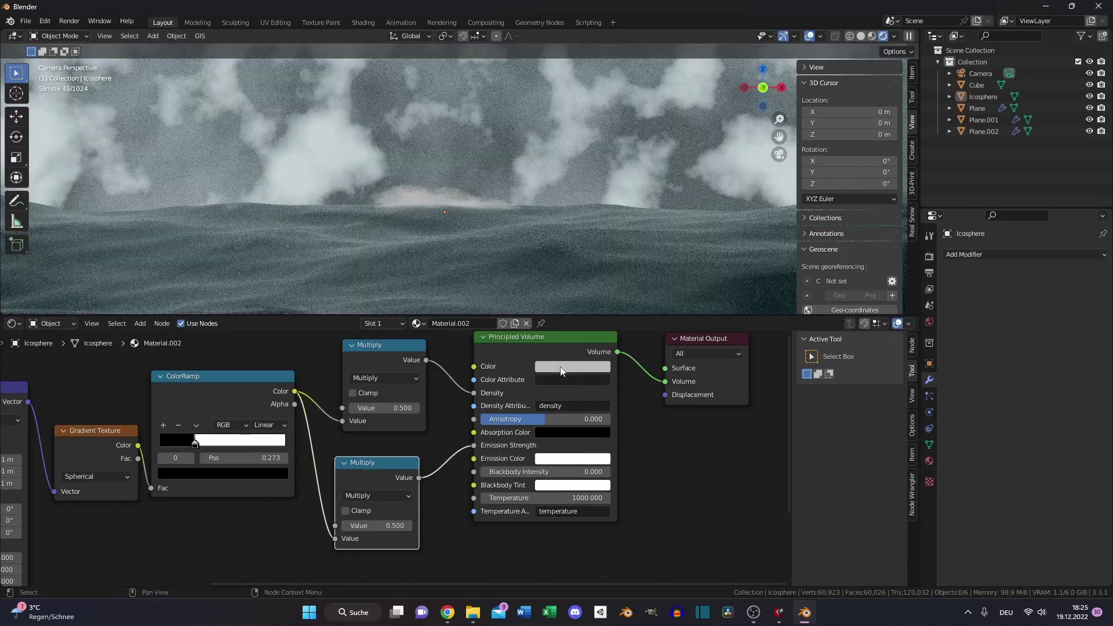
key("ctrl+v")
left_click(590, 460)
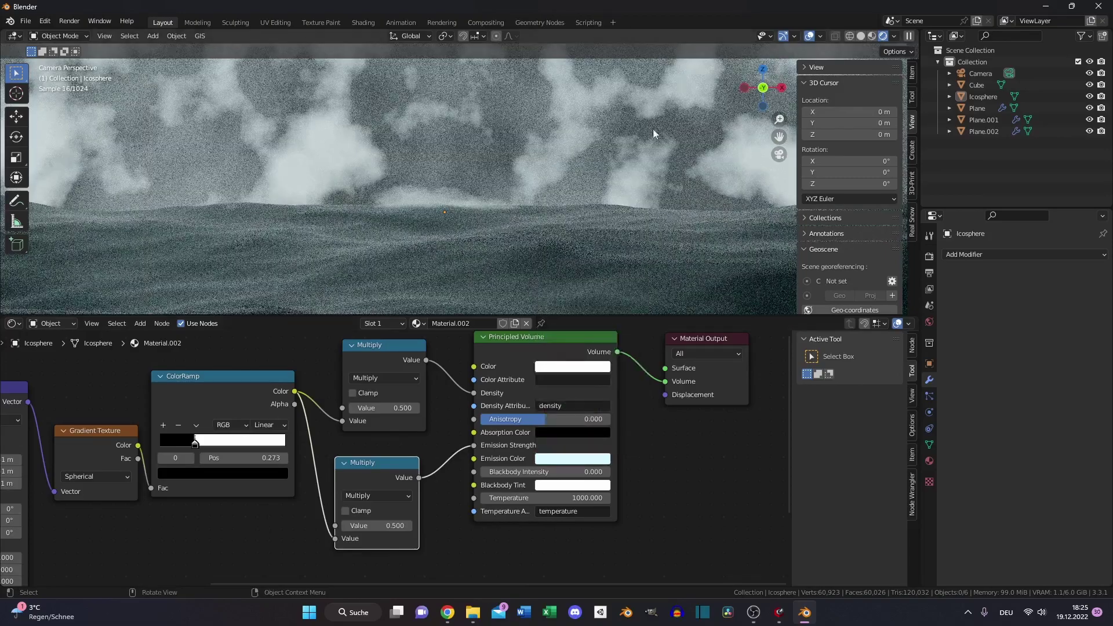
- Scale the ico sphere up by about 1.39 and reposition it slightly along the base of the tunnel's far opening
scroll(479, 168, "down", 4)
middle_click_drag(470, 168, 447, 203, "shift")
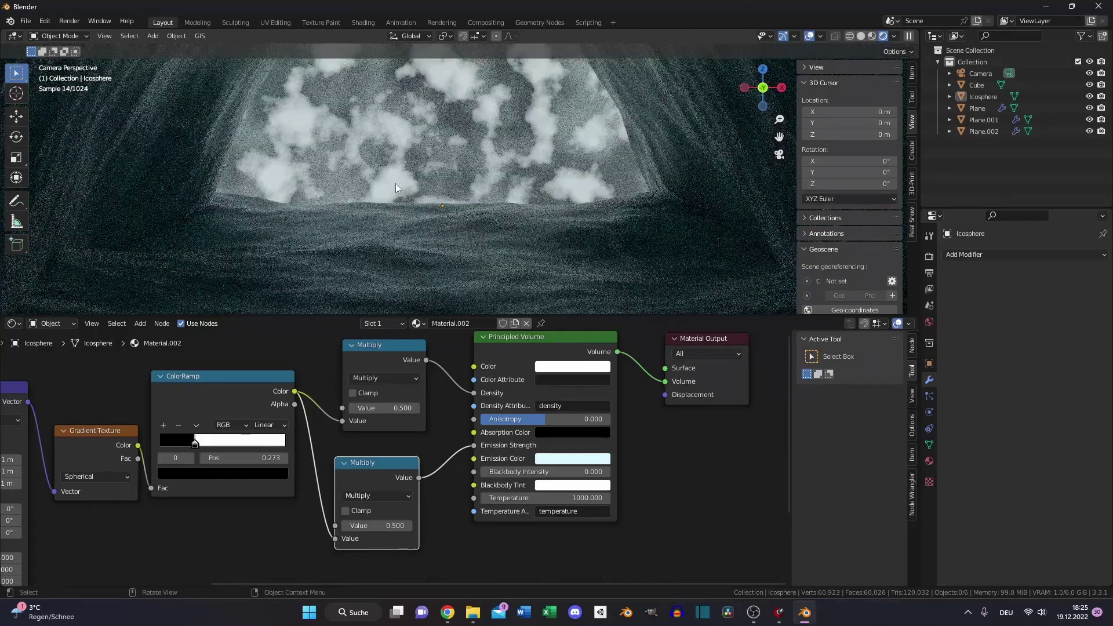
left_click(427, 221)
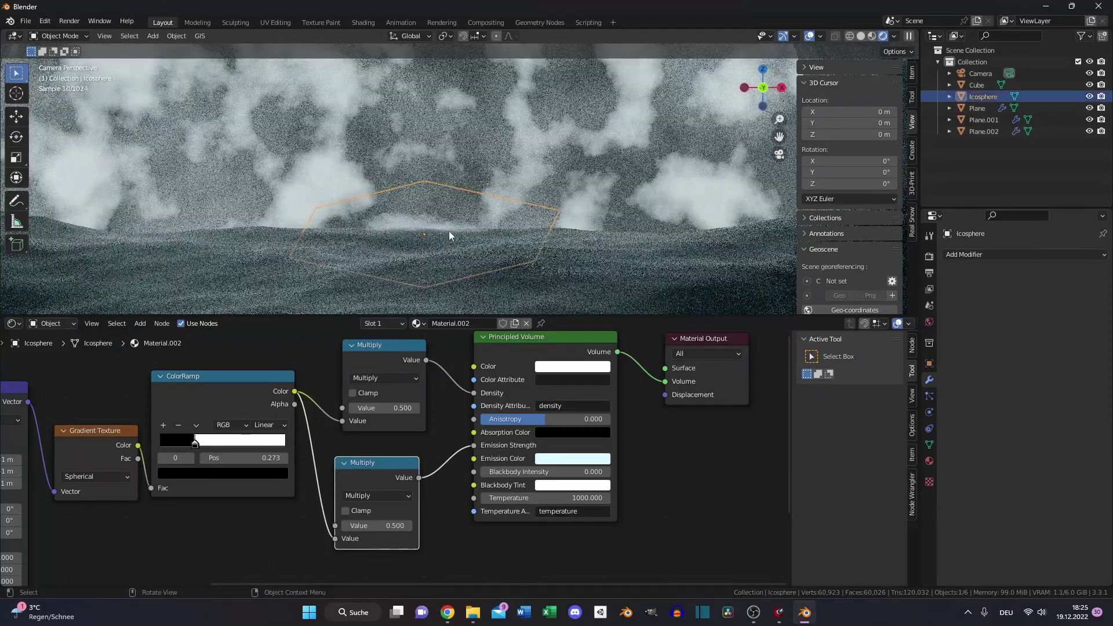
key("s")
left_click(517, 210)
key("g")
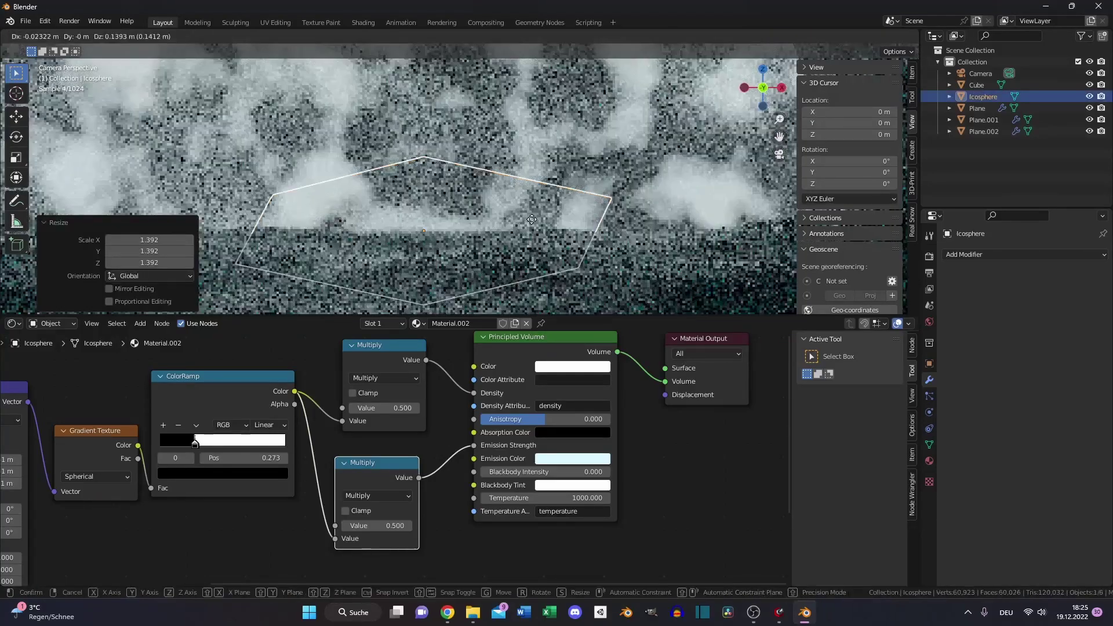
left_click(540, 213)
key("g")
left_click(538, 215)
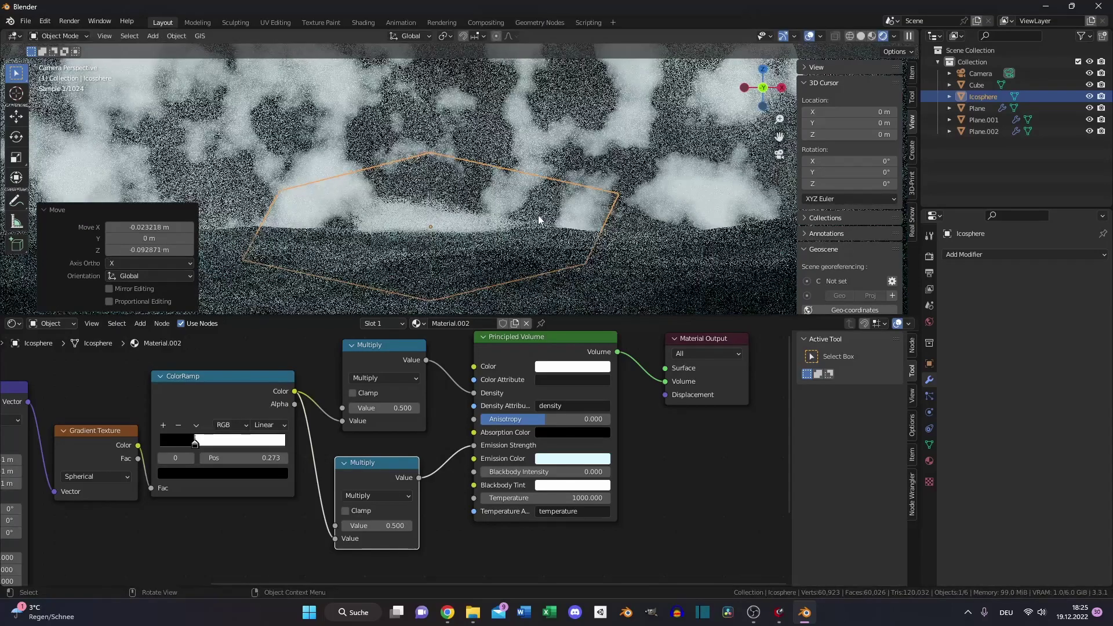
- Duplicate the ico sphere about 5.57 m along negative X and rotate the copy about 175° around the view axis
key("shift+d")
left_click(388, 215)
middle_click_drag(416, 189, 566, 189, "shift")
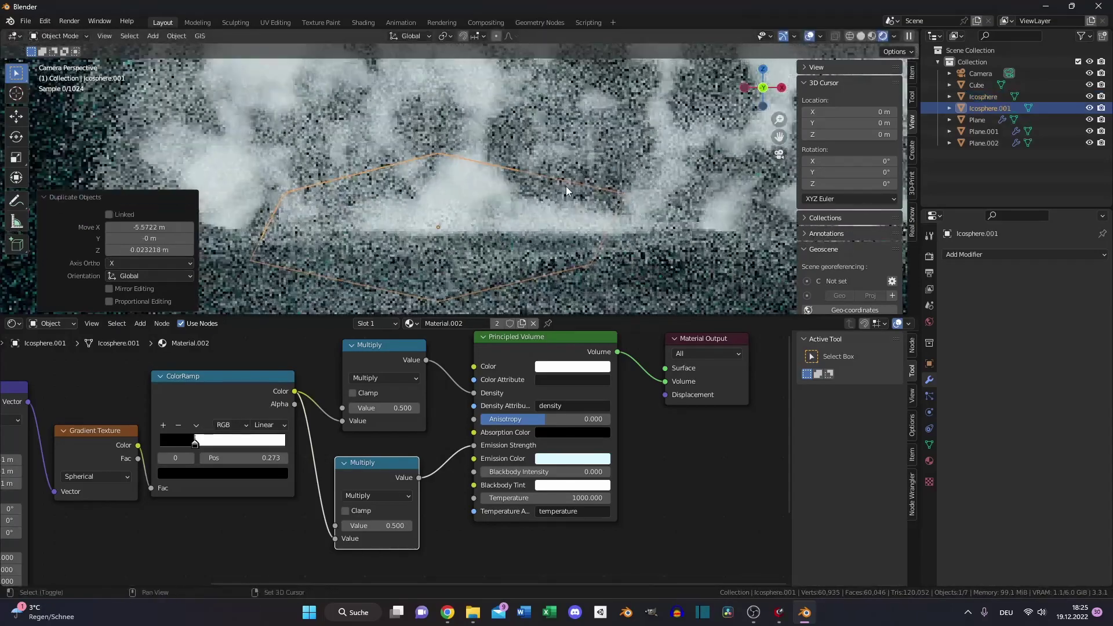
key("r")
left_click(371, 228)
- Duplicate the fog sphere again toward the opening's lower left corner, rotate it about -6.89° and adjust its height
key("shift+d")
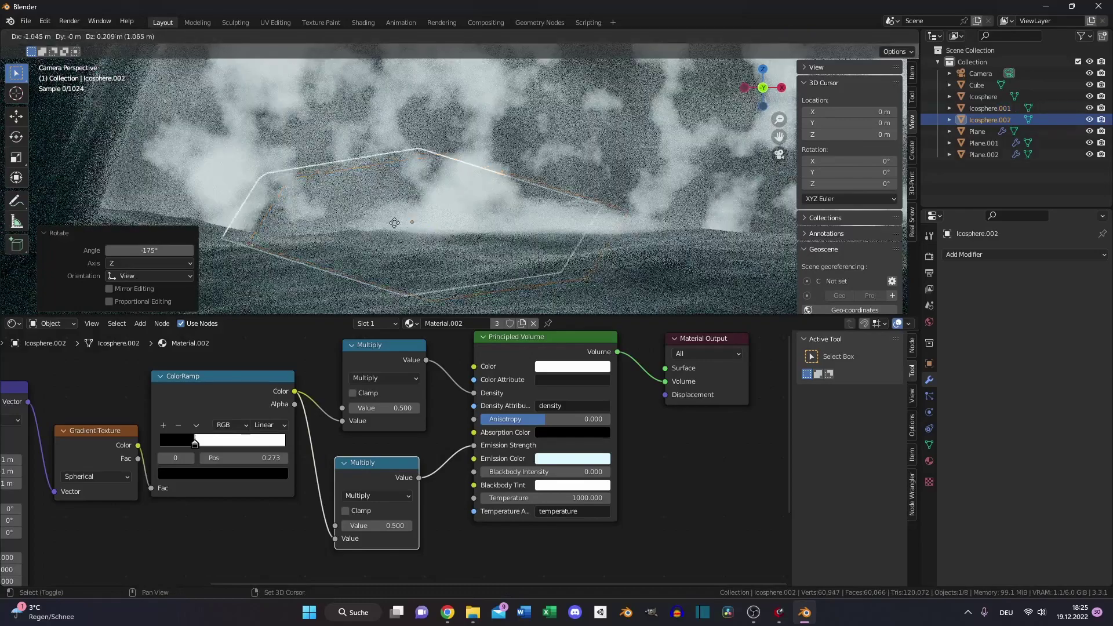
left_click(354, 200)
key("g")
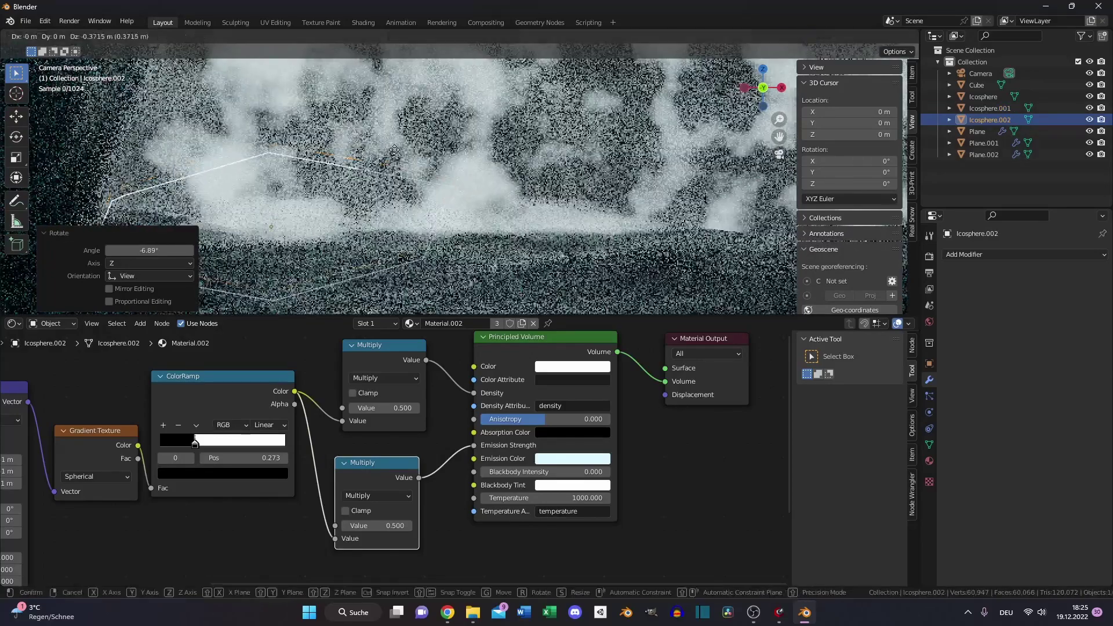
left_click(399, 157)
- Select all three fog spheres and duplicate them toward the lower right corner of the opening
left_click(978, 97, "shift")
scroll(628, 220, "down", 3)
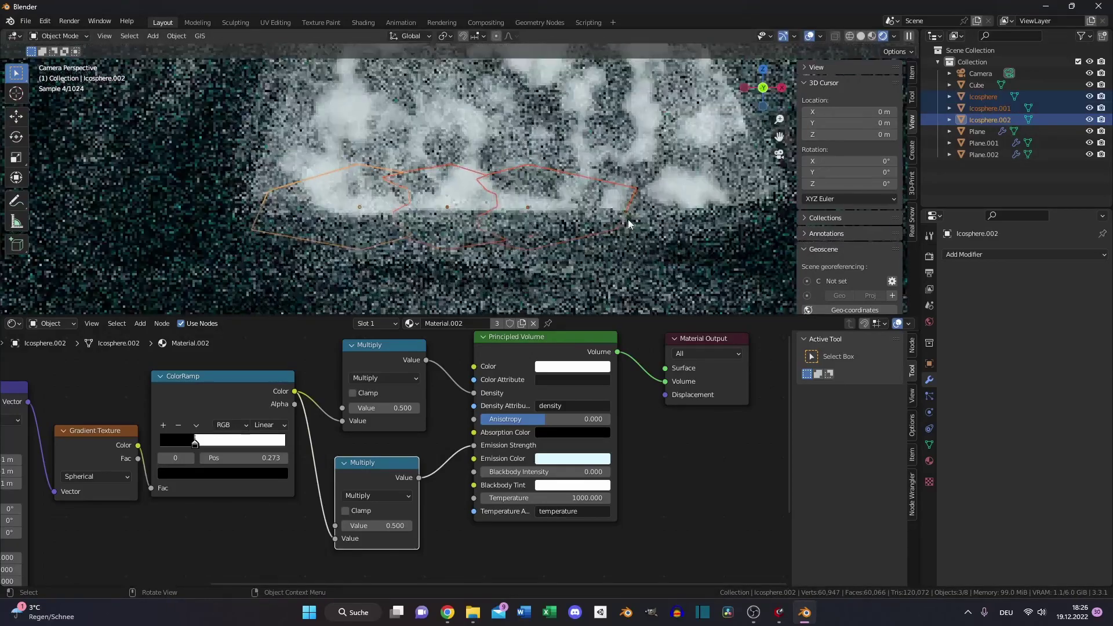
middle_click_drag(701, 191, 556, 206, "shift")
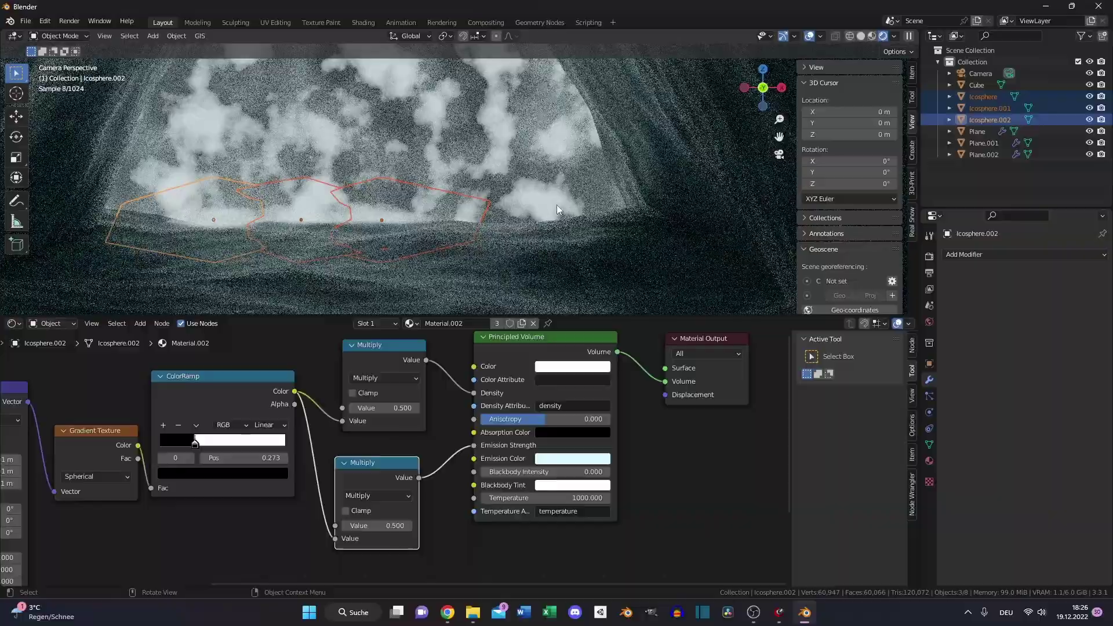
key("shift+d")
left_click(692, 194)
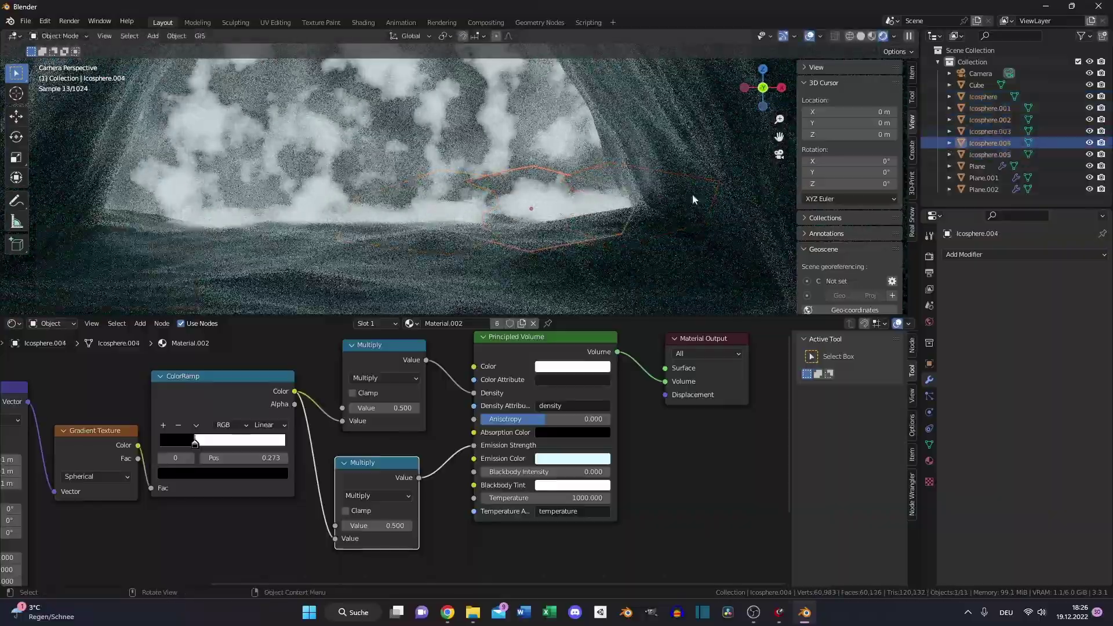
- Duplicate and rotate groups of fog spheres so they run up the sloping side of the triangular opening
key("shift+d")
left_click(661, 174)
key("r")
left_click(655, 168)
key("shift+d")
left_click(648, 144)
key("shift+d")
left_click(585, 151)
key("r")
left_click(530, 176)
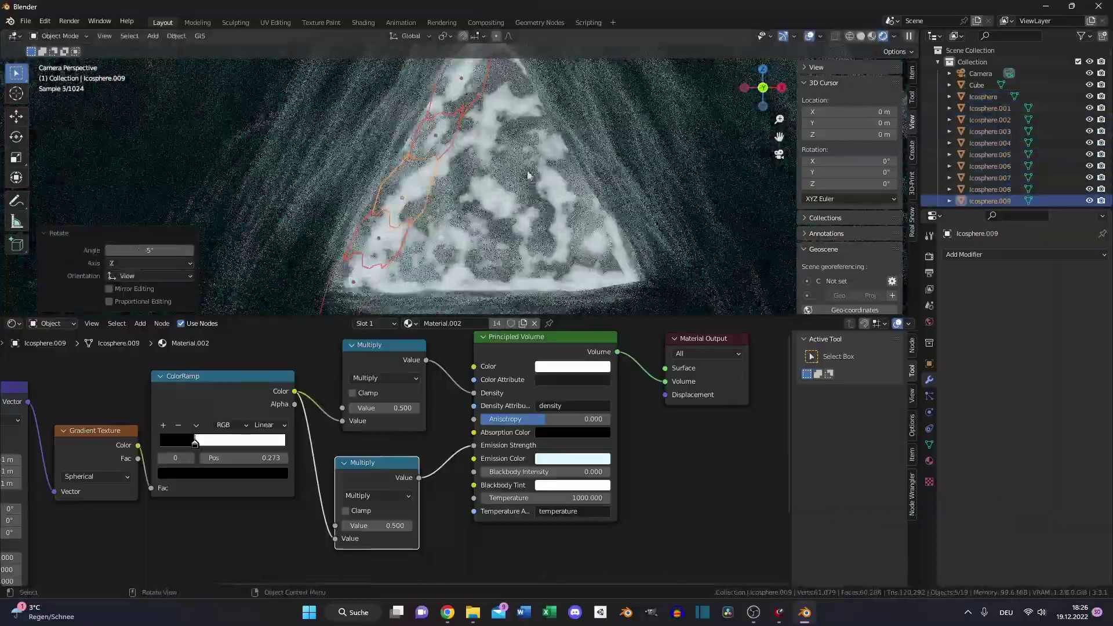
- Place further fog sphere duplicates to line the remaining edges of the triangular opening, and clear the selection
key("shift+d")
left_click(481, 214)
key("g")
left_click(433, 260)
scroll(433, 255, "down", 3)
key("shift+d")
left_click(611, 191)
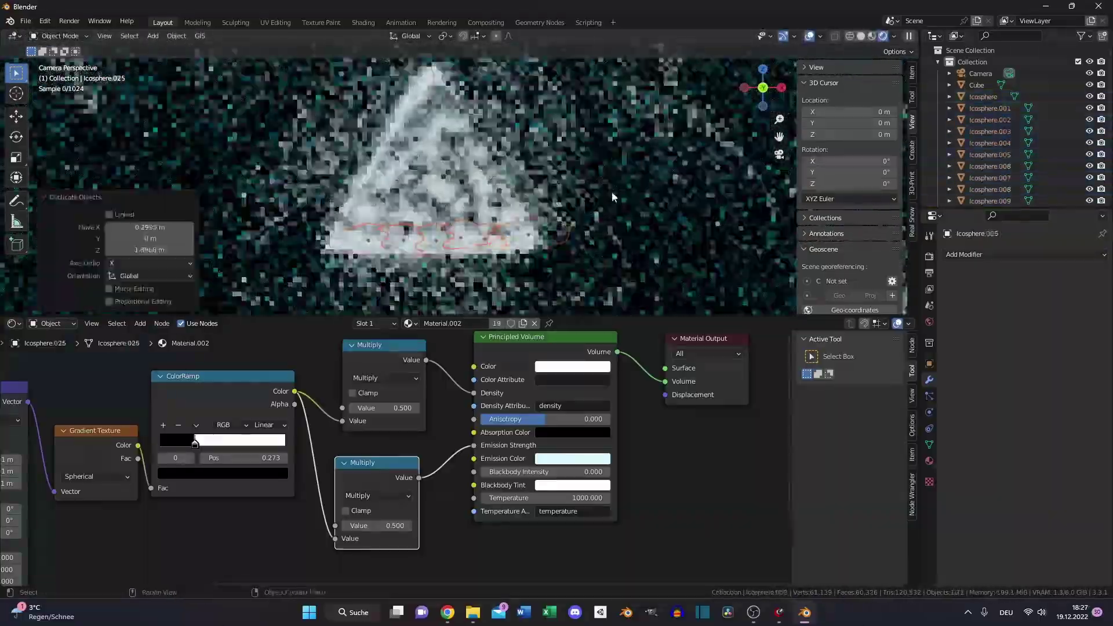
left_click(611, 191)
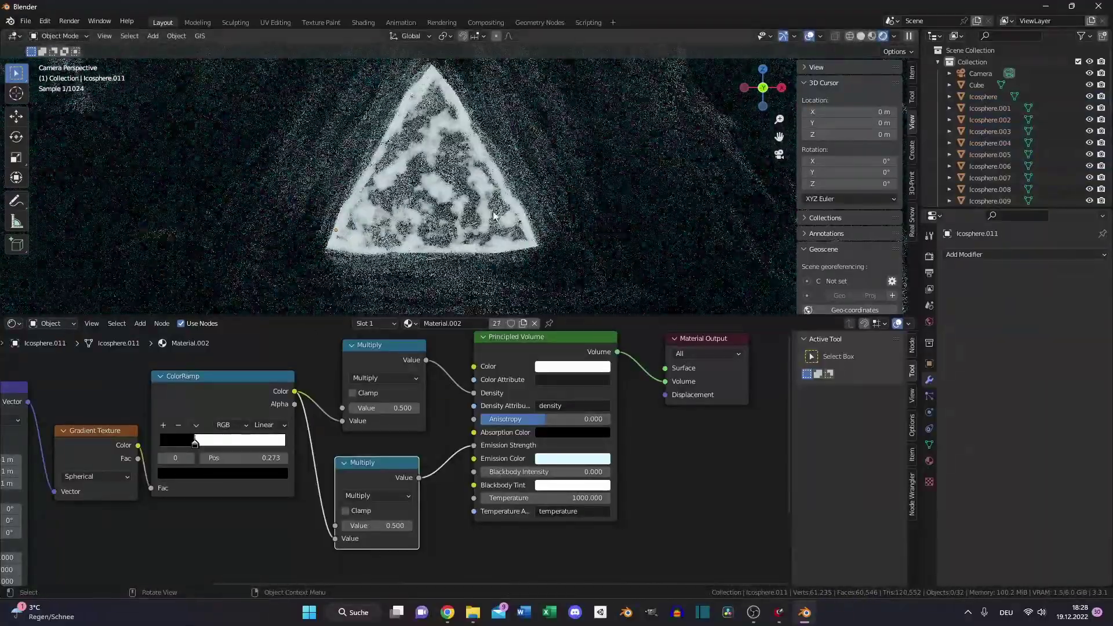
- Show the render properties and enlarge the 3D viewport over the node editor
left_click(929, 256)
left_click_drag(571, 316, 571, 551)
scroll(526, 331, "up", 3)
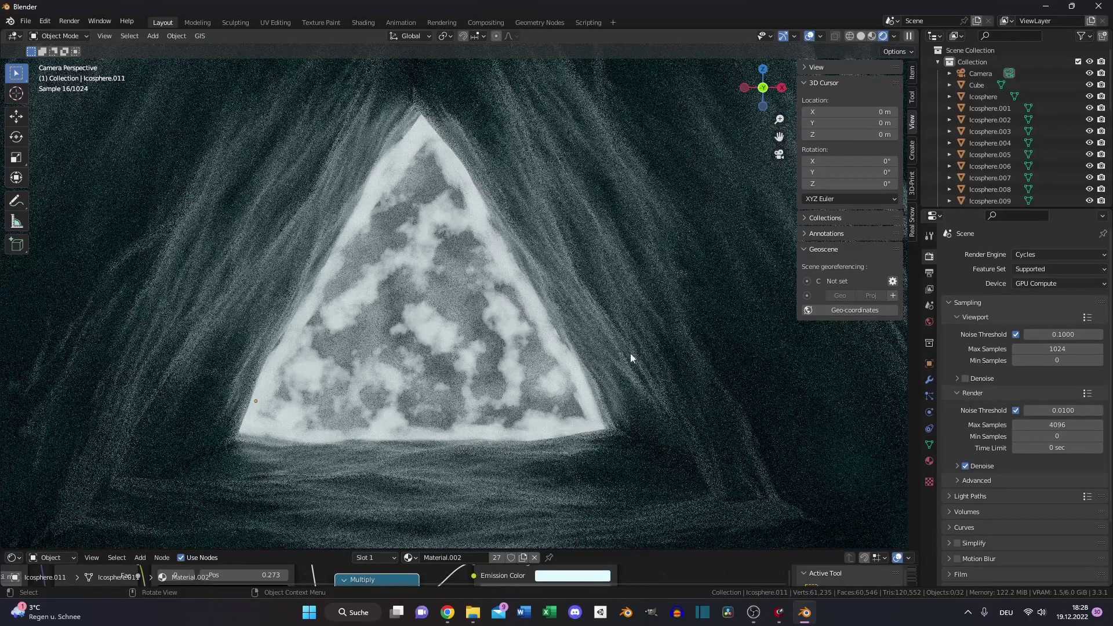
- Set the color management look of the render to High Contrast
scroll(946, 578, "down", 3)
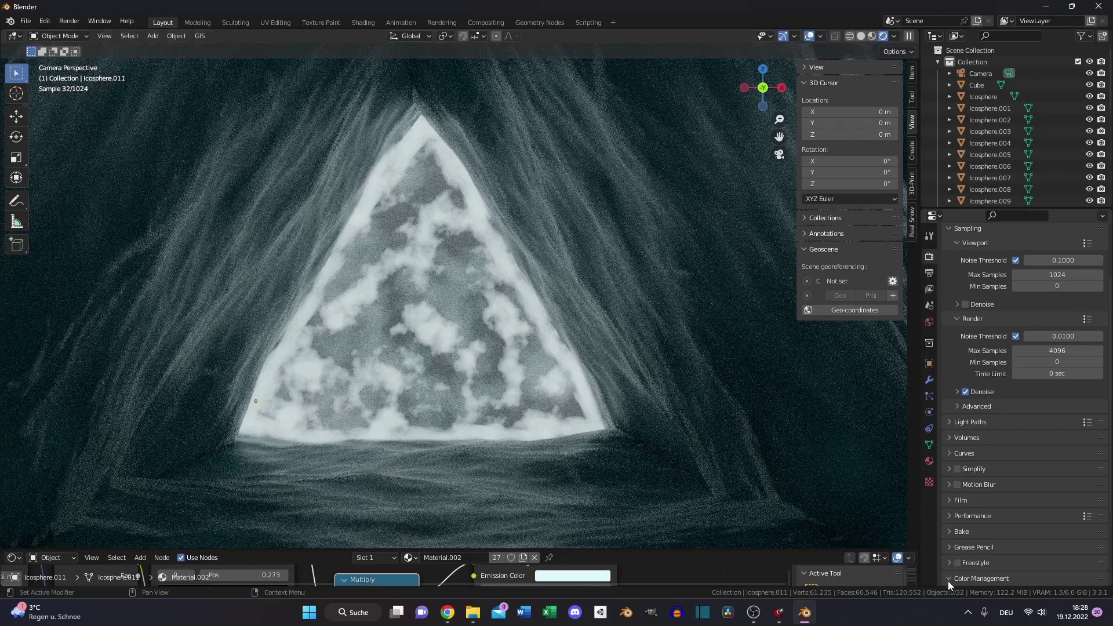
scroll(980, 553, "down", 4)
left_click(1040, 531)
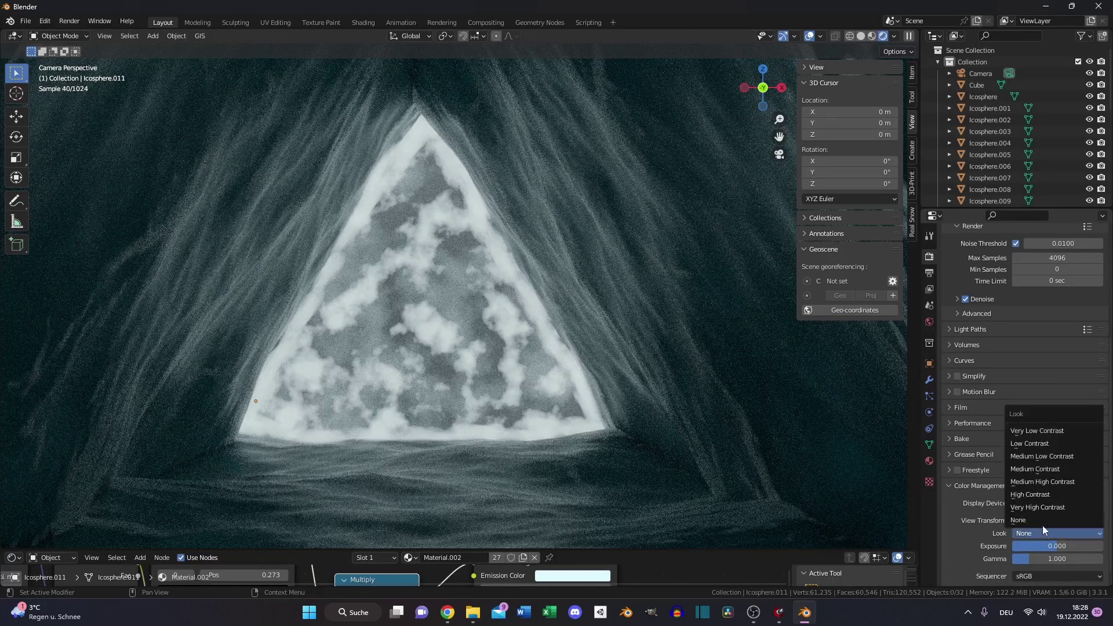
left_click(1039, 498)
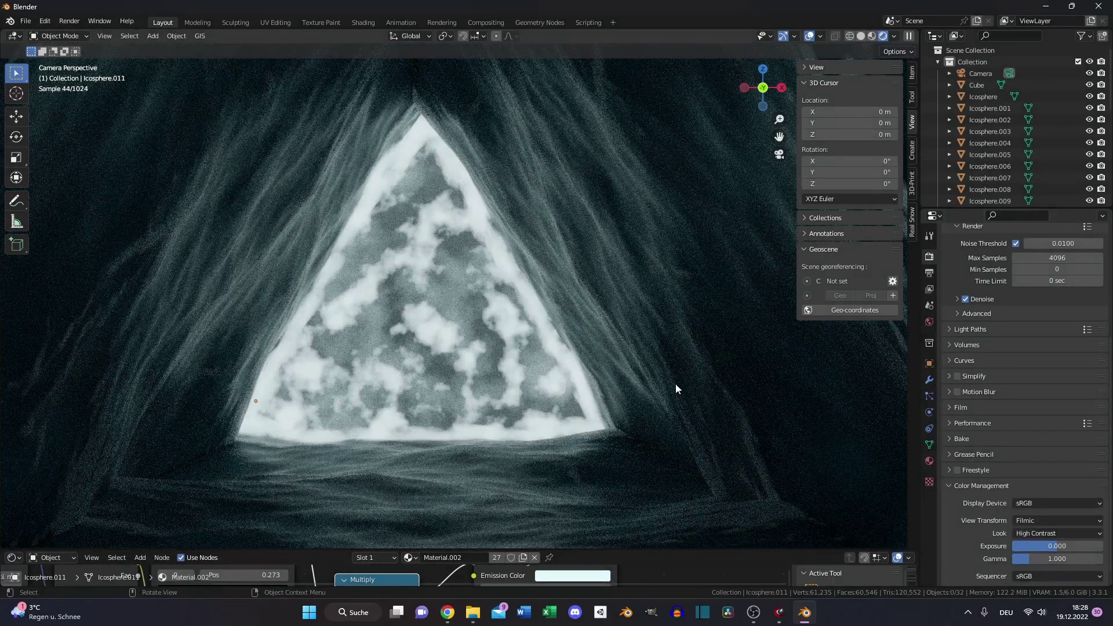
- Add an area light to the scene and rotate it 90° in the side view
left_click(153, 36)
mouse_move(191, 189)
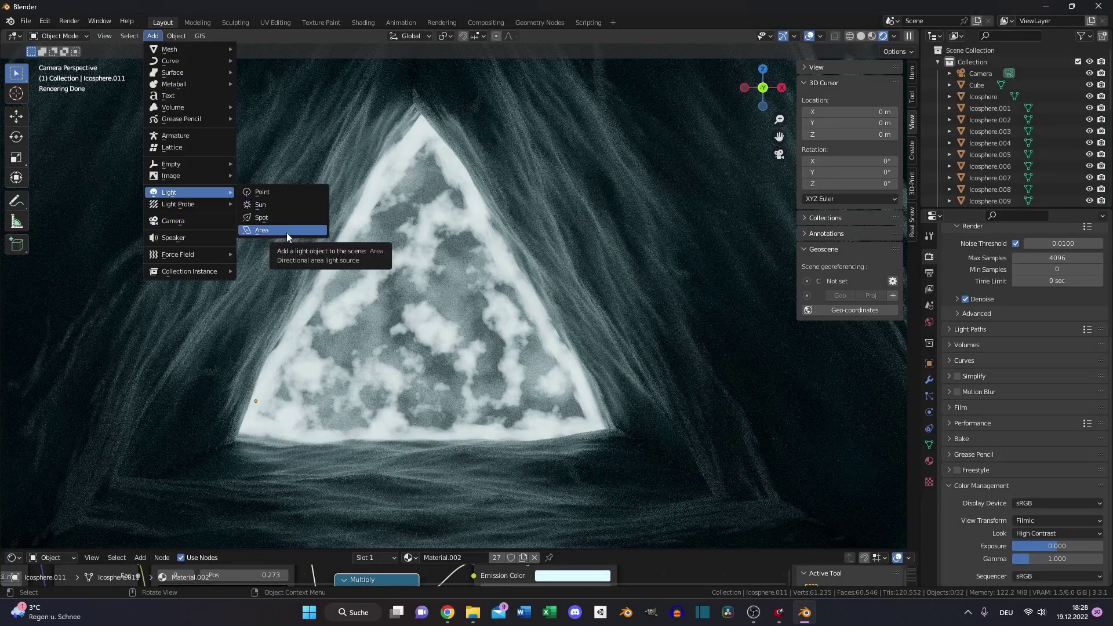
left_click(286, 232)
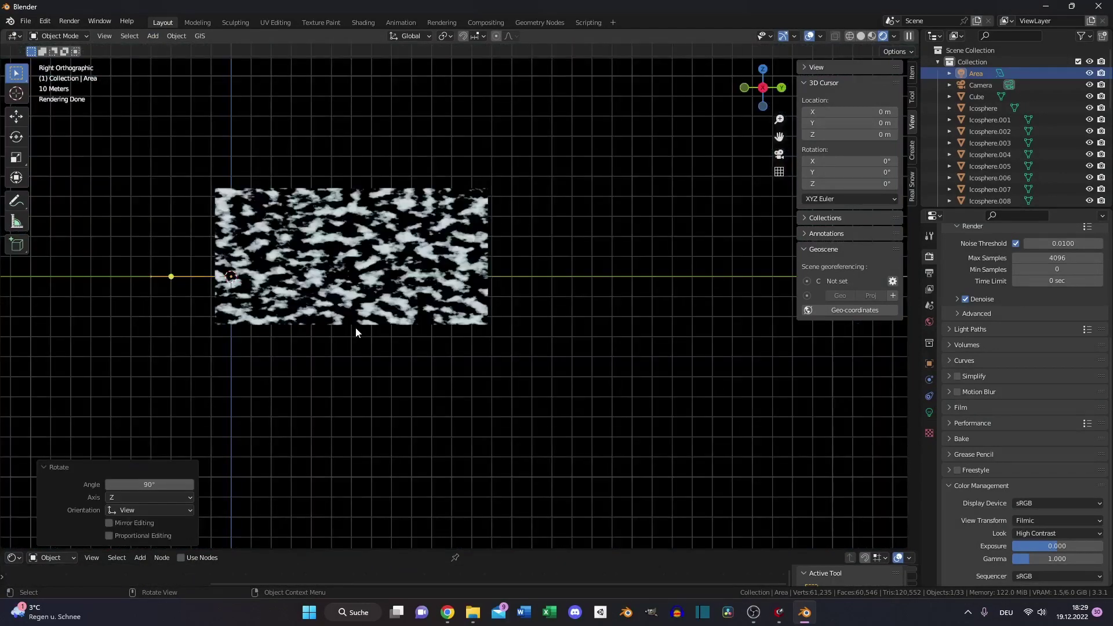
- Move the area light along the tunnel to the middle of the triangular opening and scale it to about 0.916
key("g")
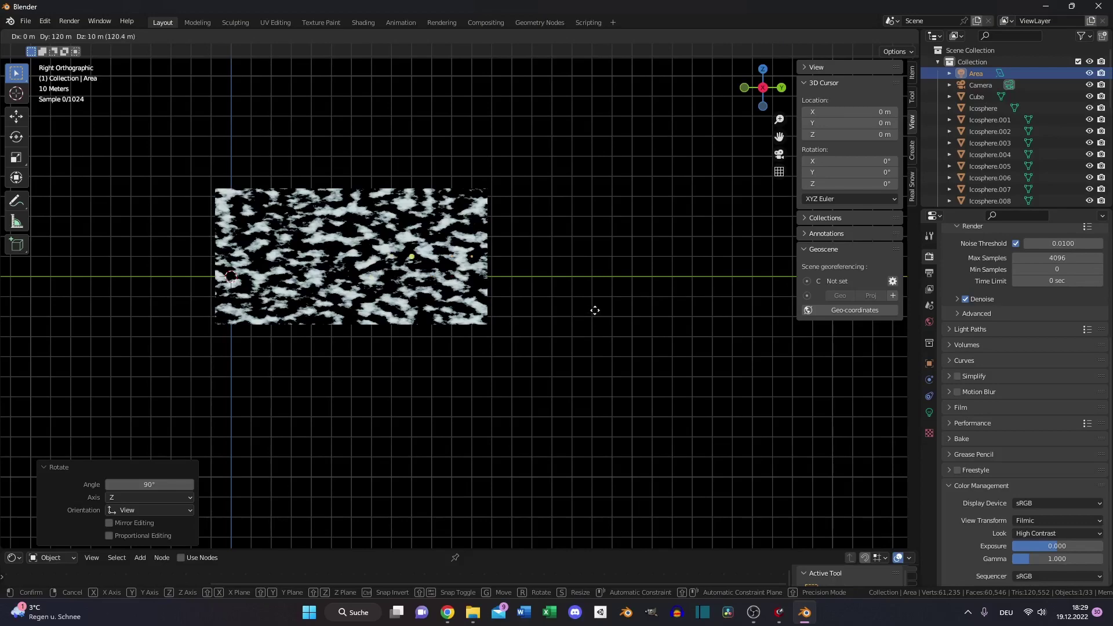
left_click(595, 315)
key("KP_0")
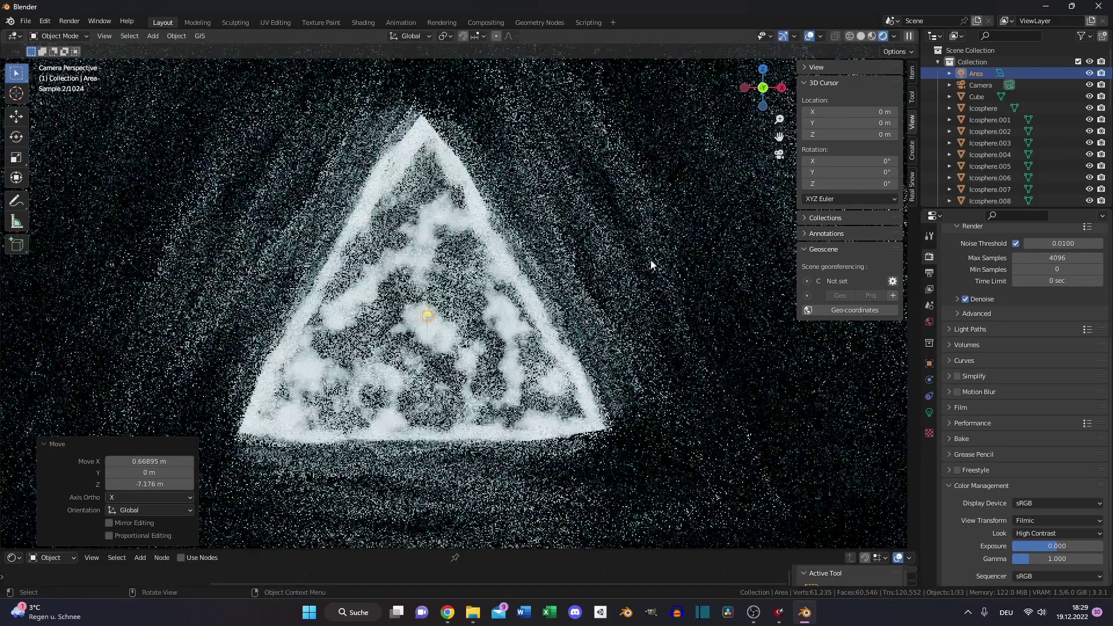
key("s")
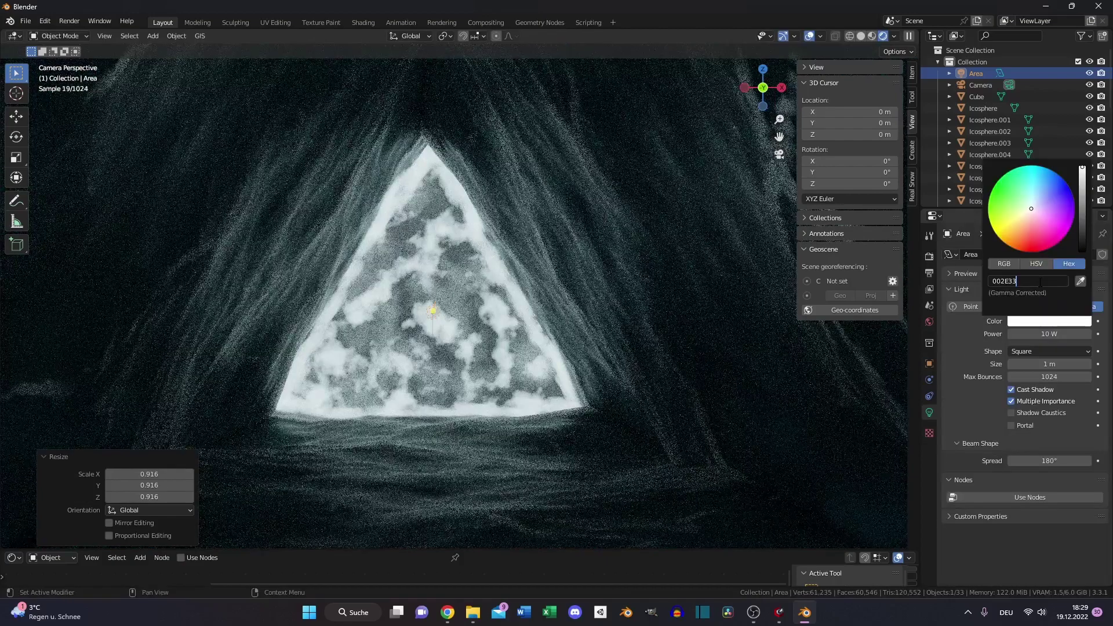
- Set the area light's color to hex 002E33 and its power to 2500 W
key("Return")
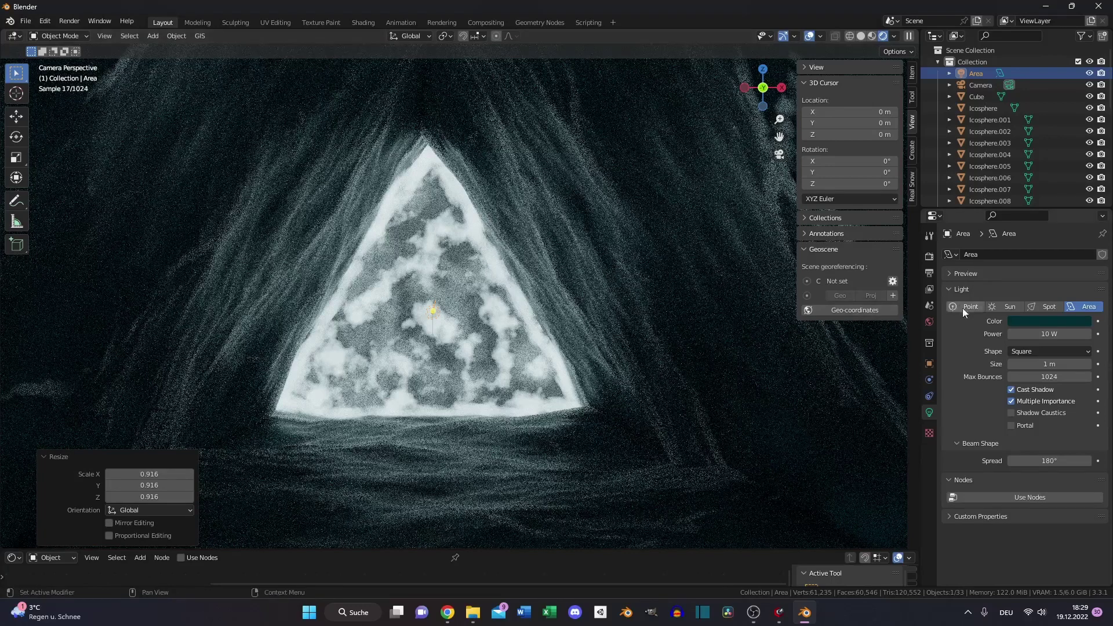
left_click(1059, 334)
type("2500")
key("Return")
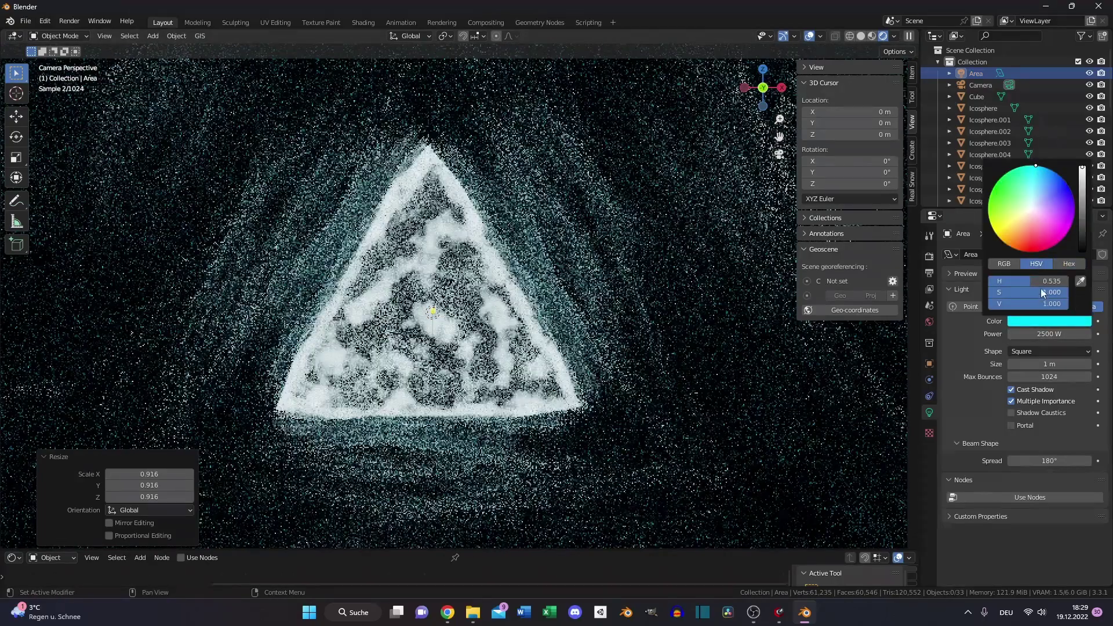
- Raise the area light color's HSV value to 1.000 and set its saturation to 0.2
left_click(1041, 288)
type(".")
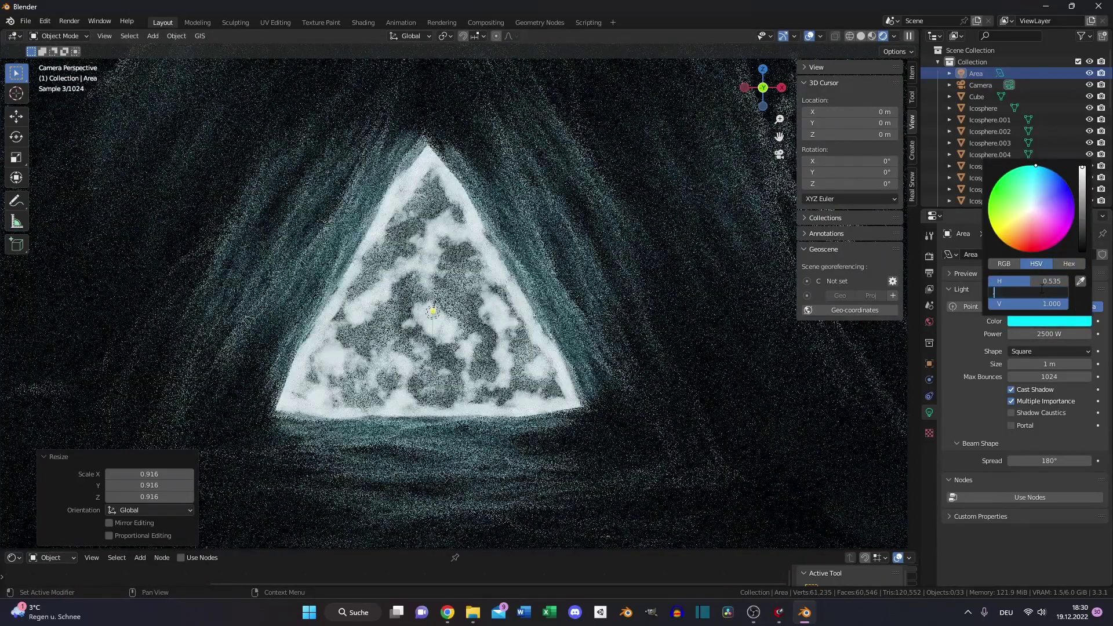
type("2")
key("Return")
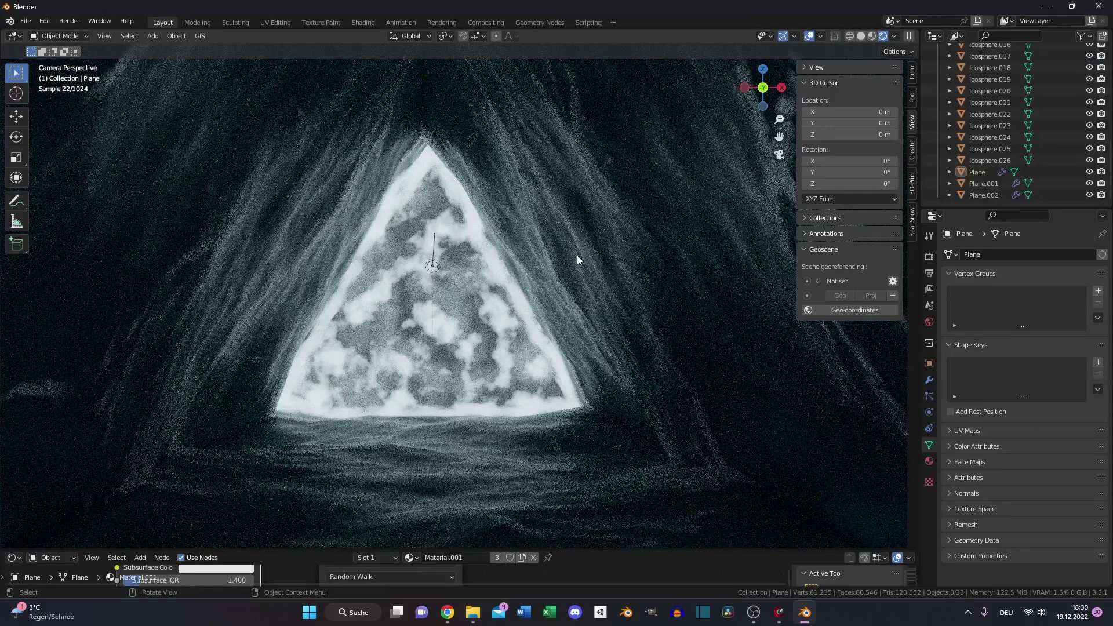